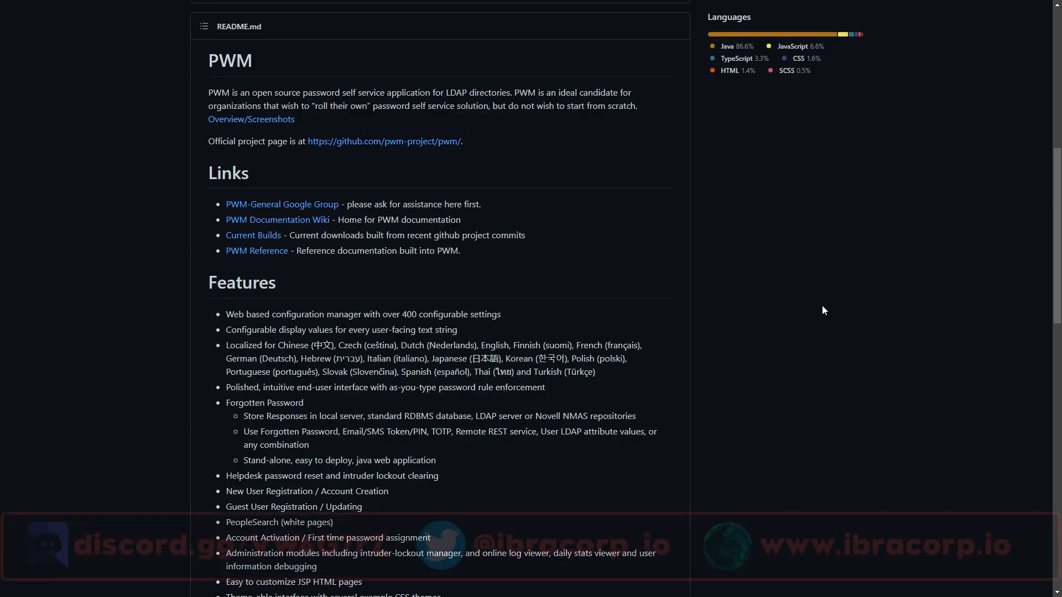
scroll(825, 307, "up", 9)
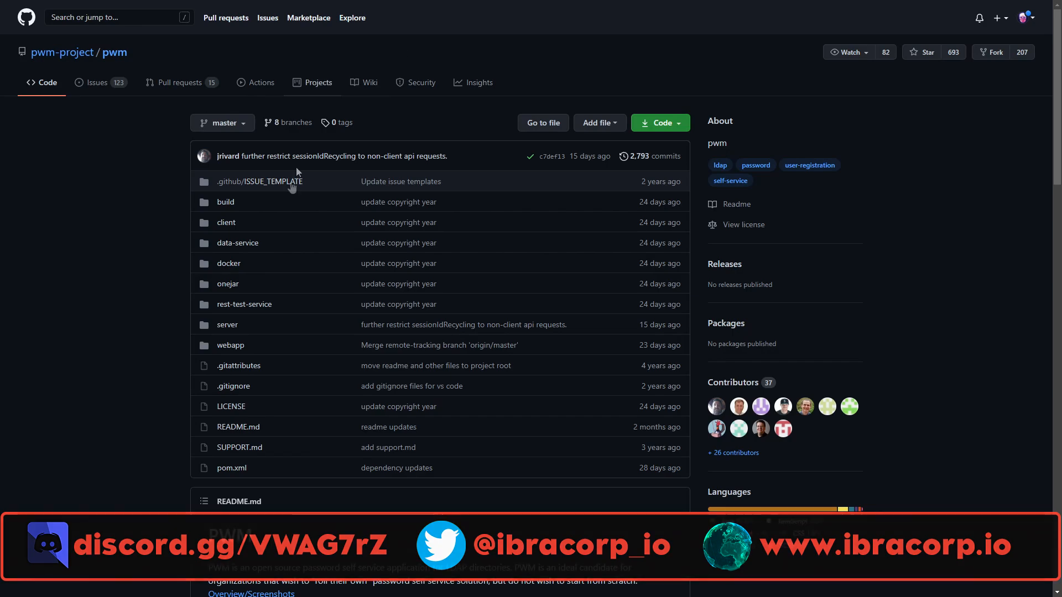
scroll(210, 221, "down", 8)
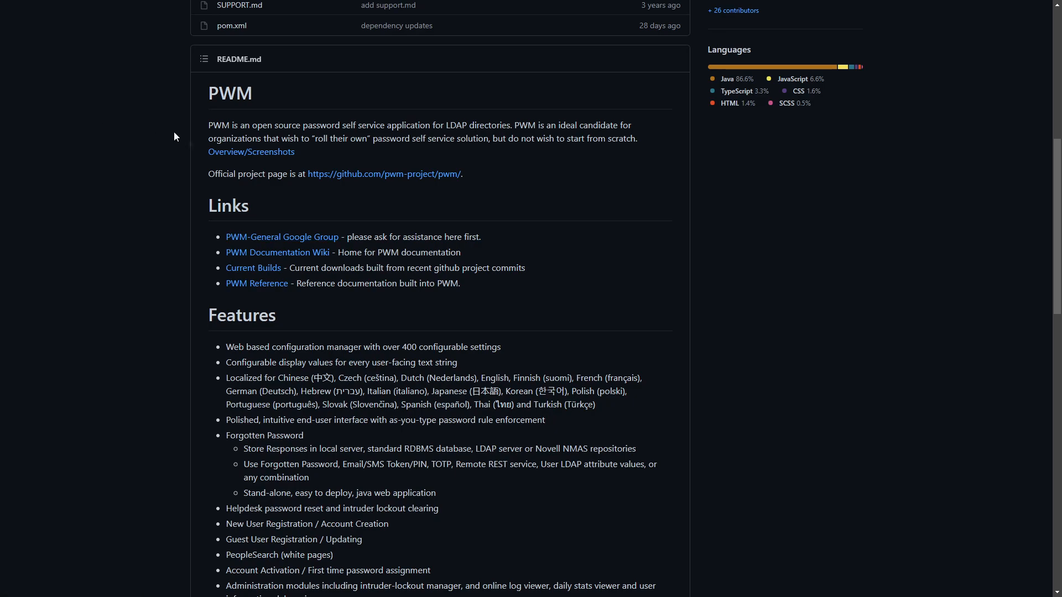
scroll(218, 164, "down", 4)
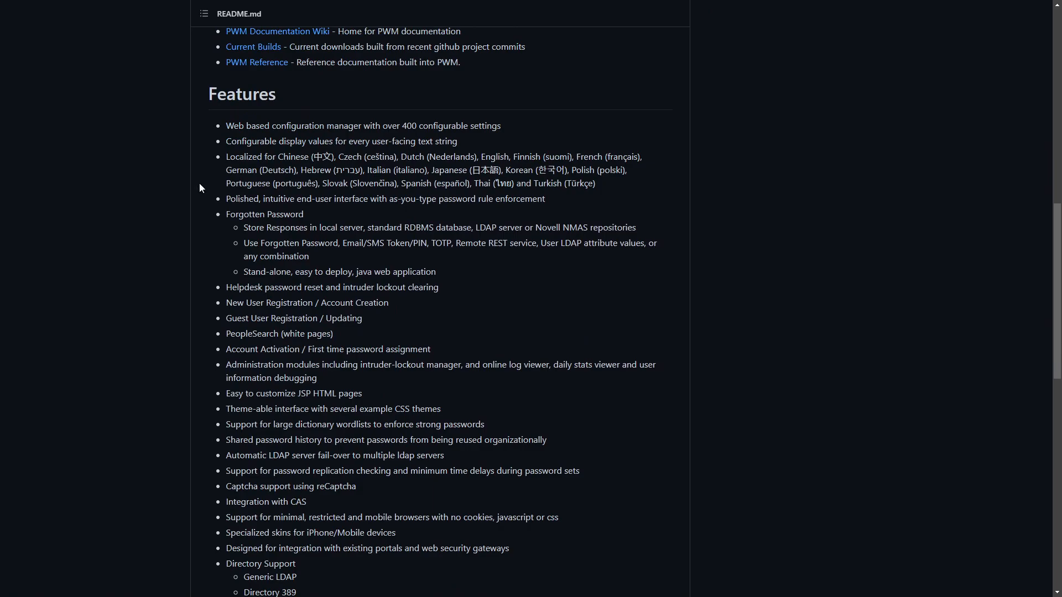
scroll(214, 163, "down", 4)
scroll(213, 164, "up", 3)
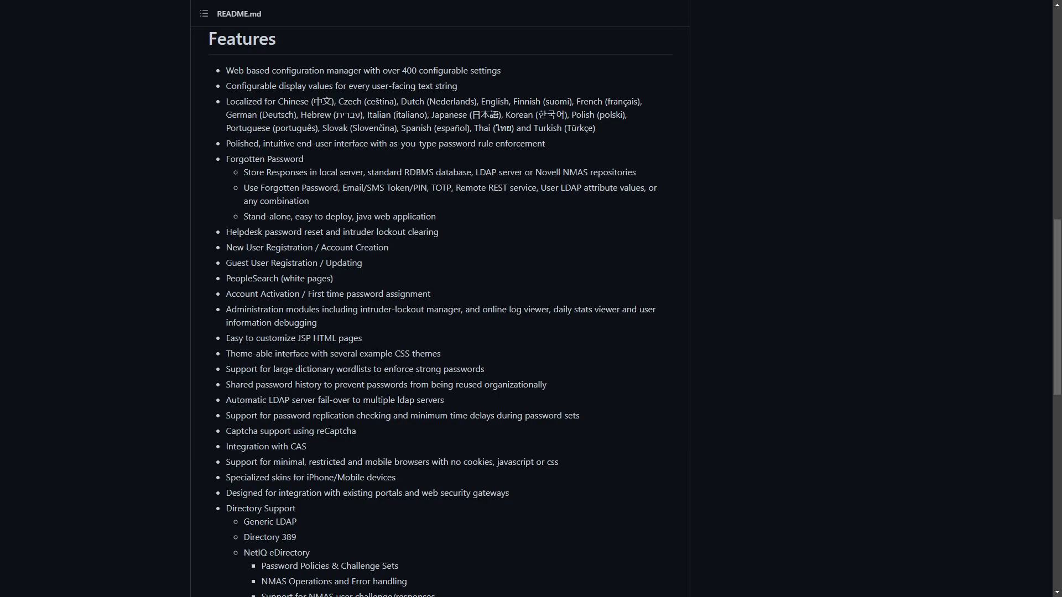
Scroll the README and highlight the mobile browser support lines, then clear the highlight
scroll(396, 369, "down", 2)
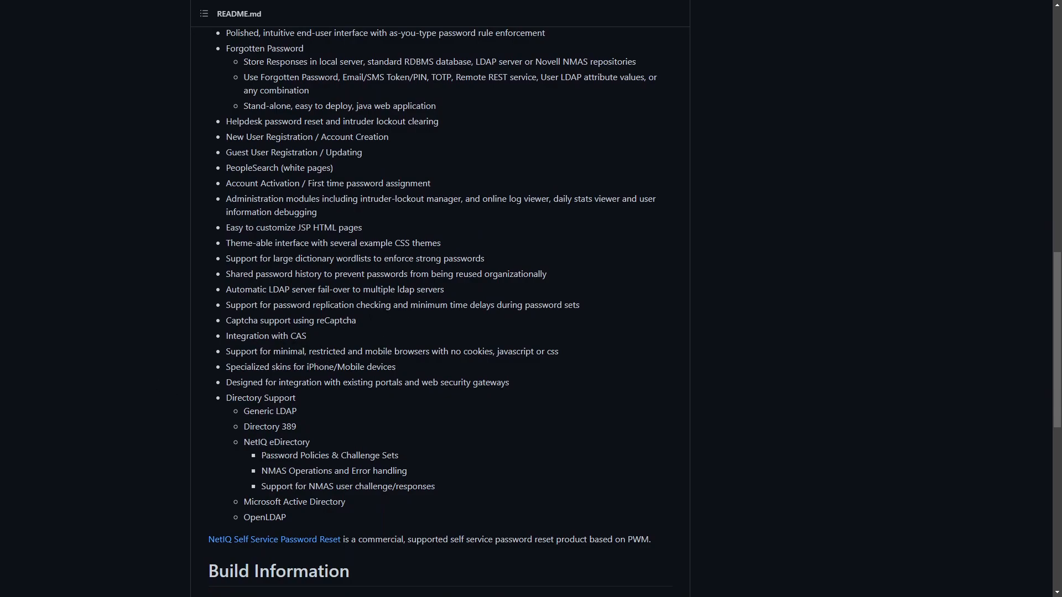
left_click_drag(525, 376, 351, 352)
left_click(350, 353)
Highlight the Directory Support list and scroll down to the Java 1.11 and Maven 3.2 build prerequisites
scroll(406, 347, "down", 1)
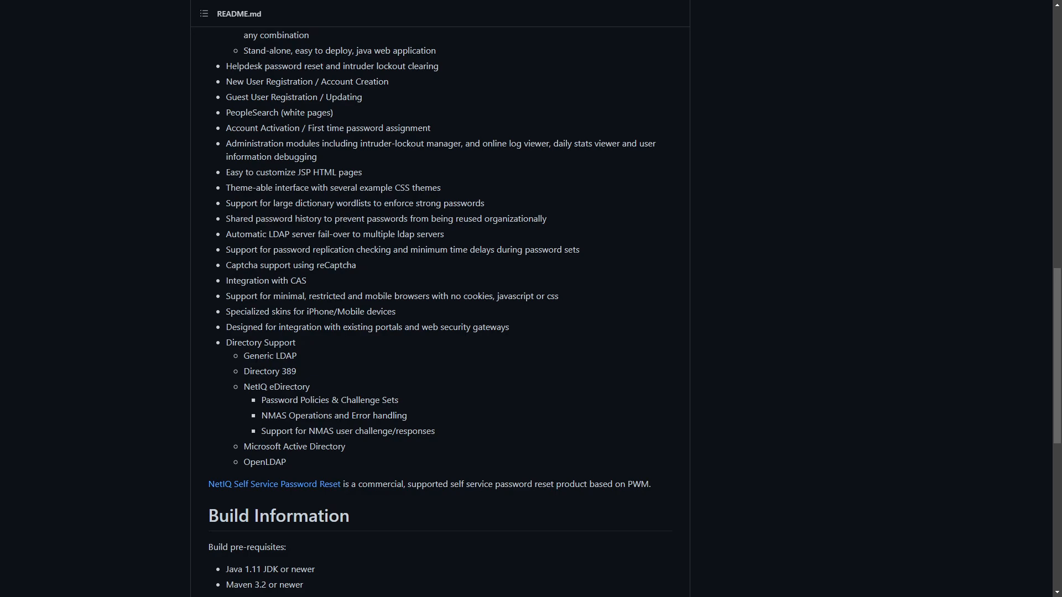
left_click_drag(304, 462, 219, 345)
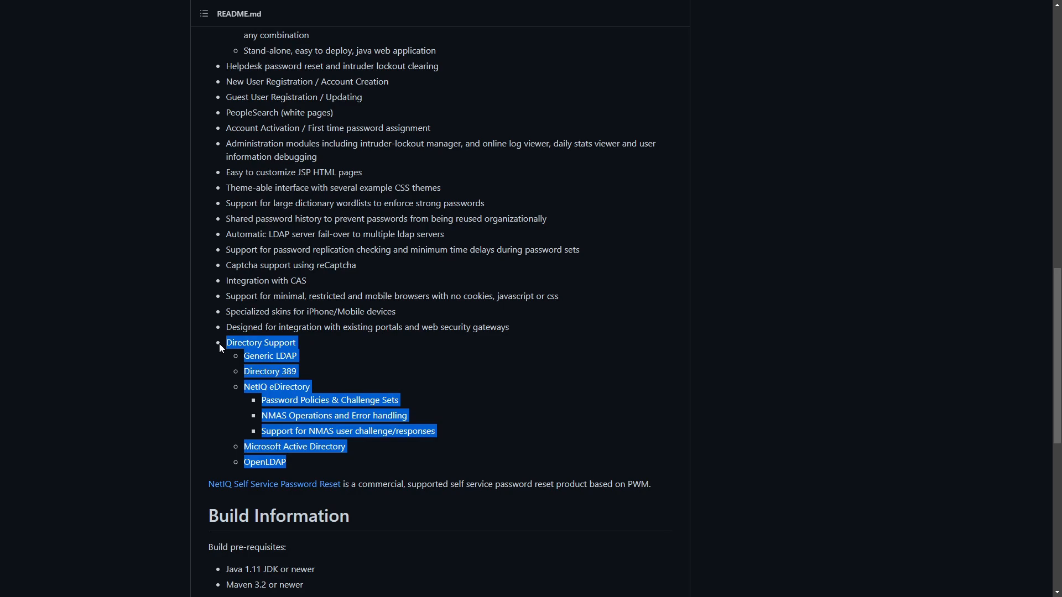
scroll(277, 249, "down", 6)
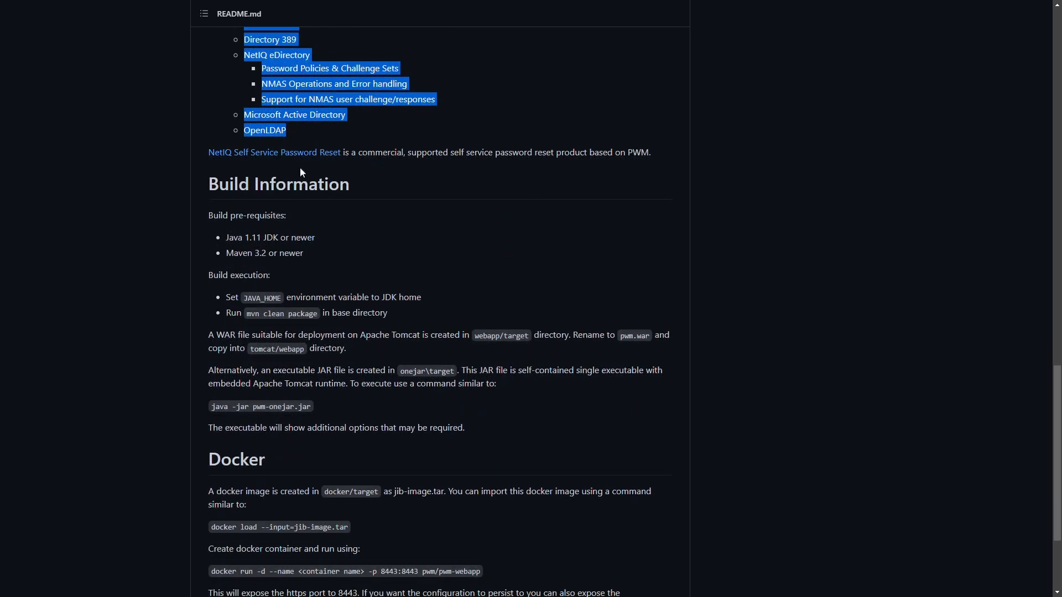
scroll(299, 166, "down", 3)
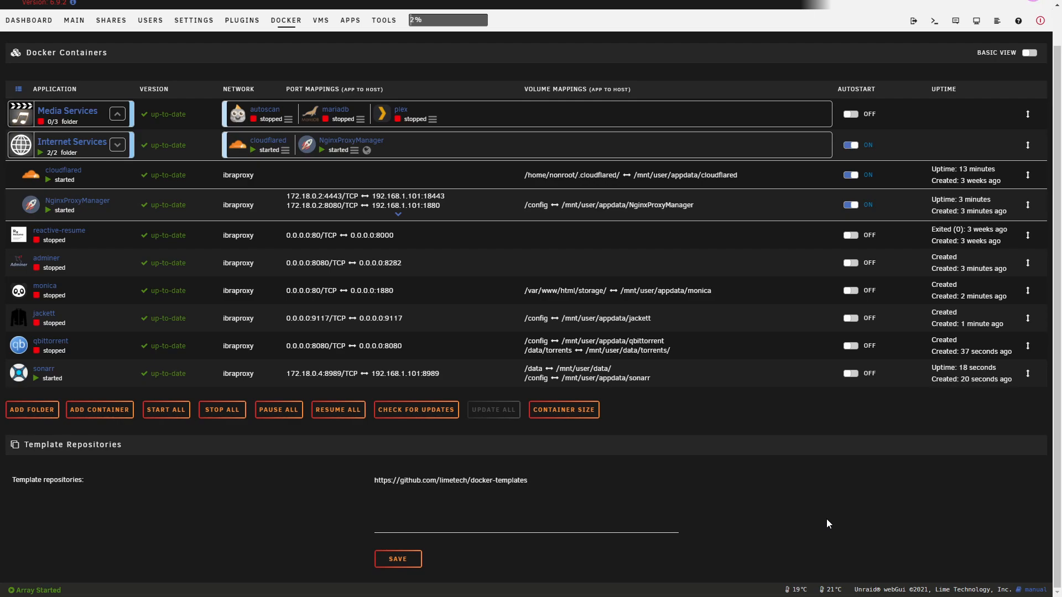
Go to the APPS tab to show the Community Applications store and its New Apps list
scroll(827, 523, "up", 1)
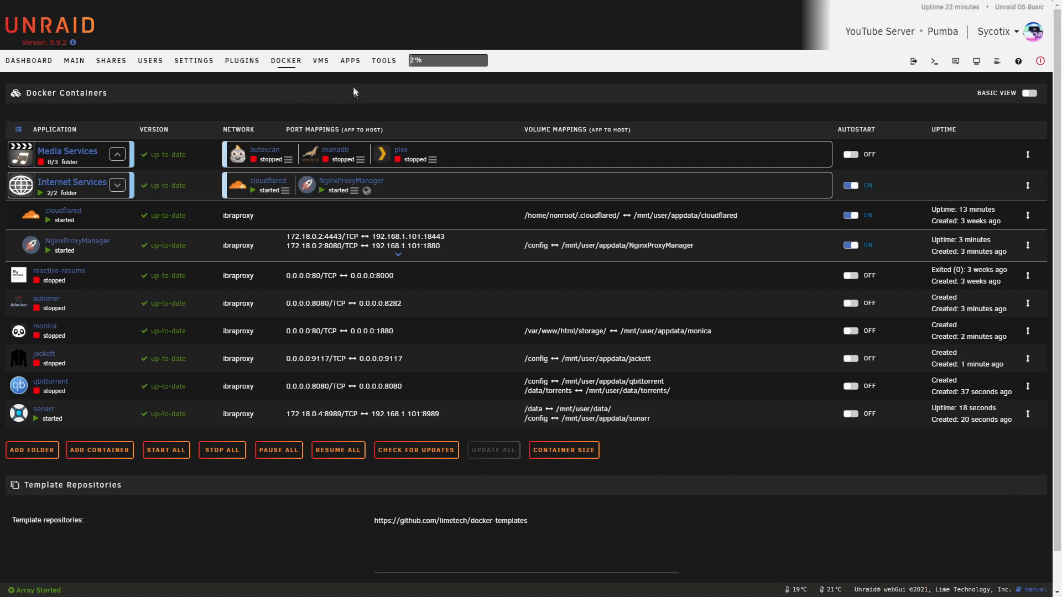
left_click(350, 60)
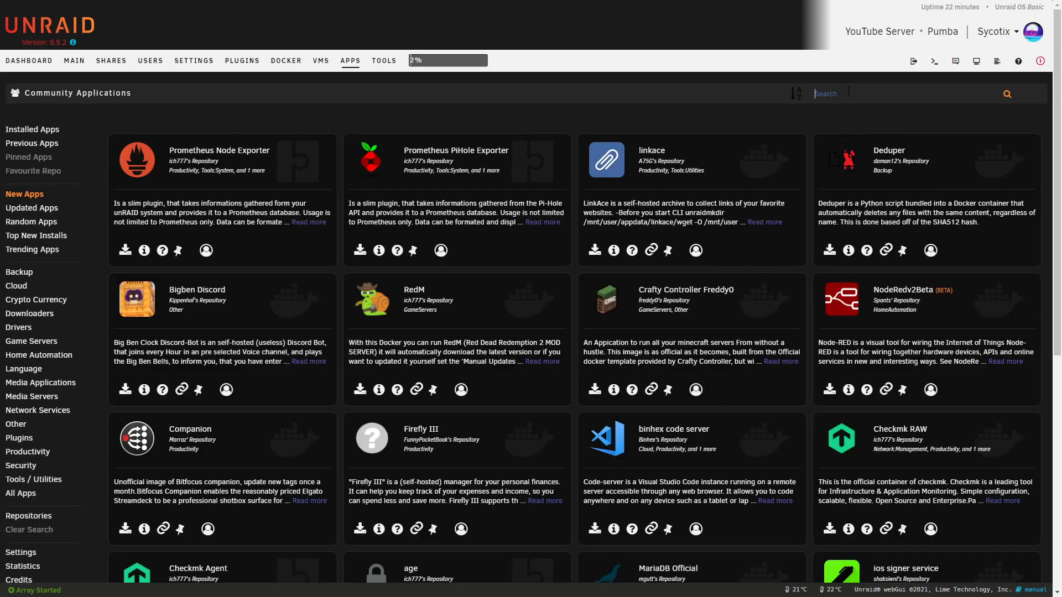
Search the apps for pwm and bring up its Add Container install form
type("pwm")
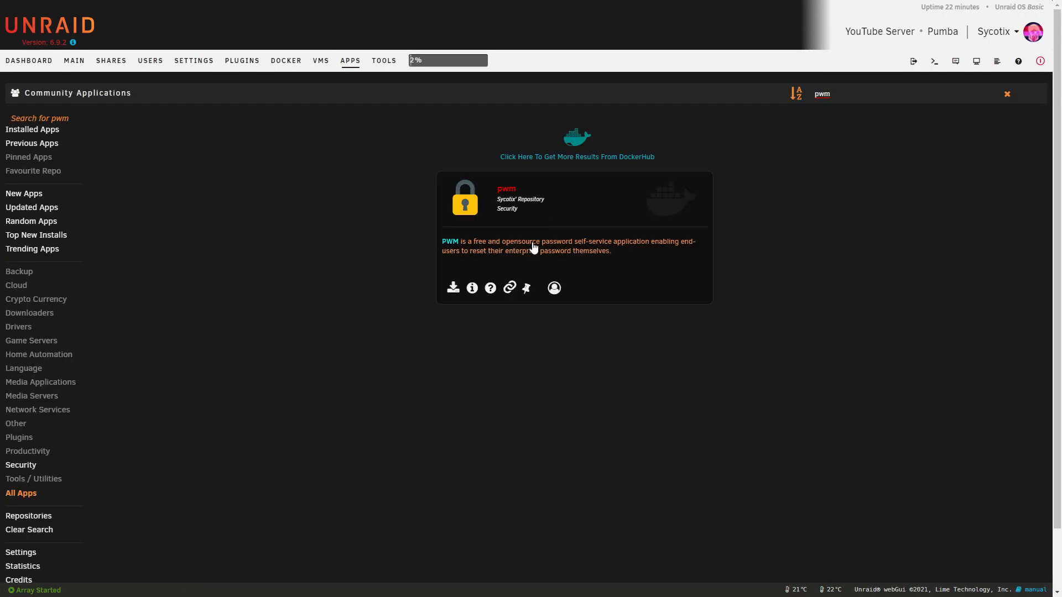
left_click(453, 290)
scroll(640, 283, "down", 4)
scroll(939, 99, "up", 4)
left_click(1024, 89)
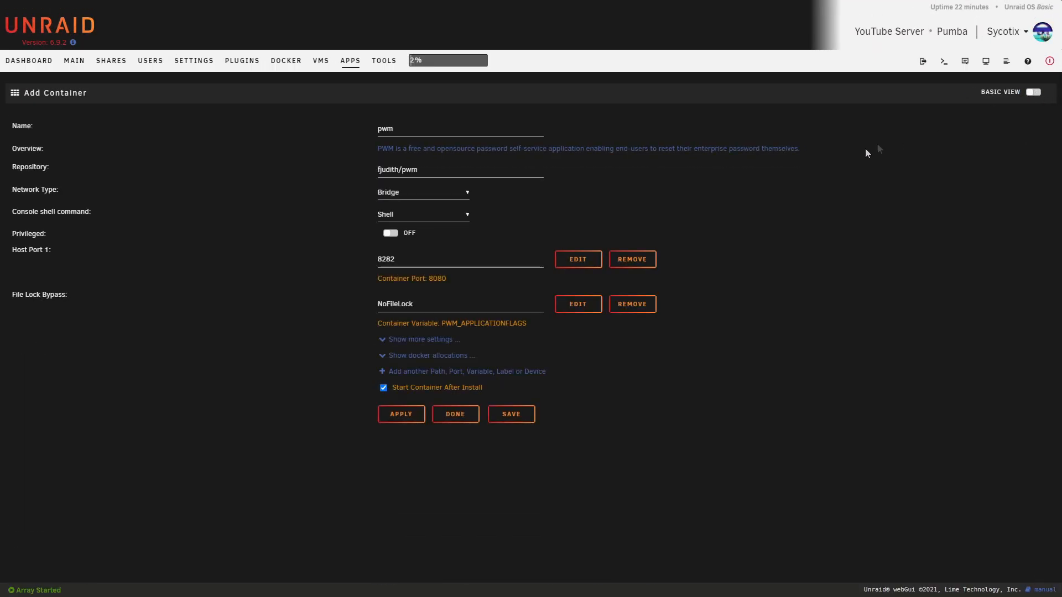
Set Network Type to Custom : ibraproxy and check the extra settings, including appdata /mnt/user/appdata/pwm
left_click(390, 192)
left_click(437, 245)
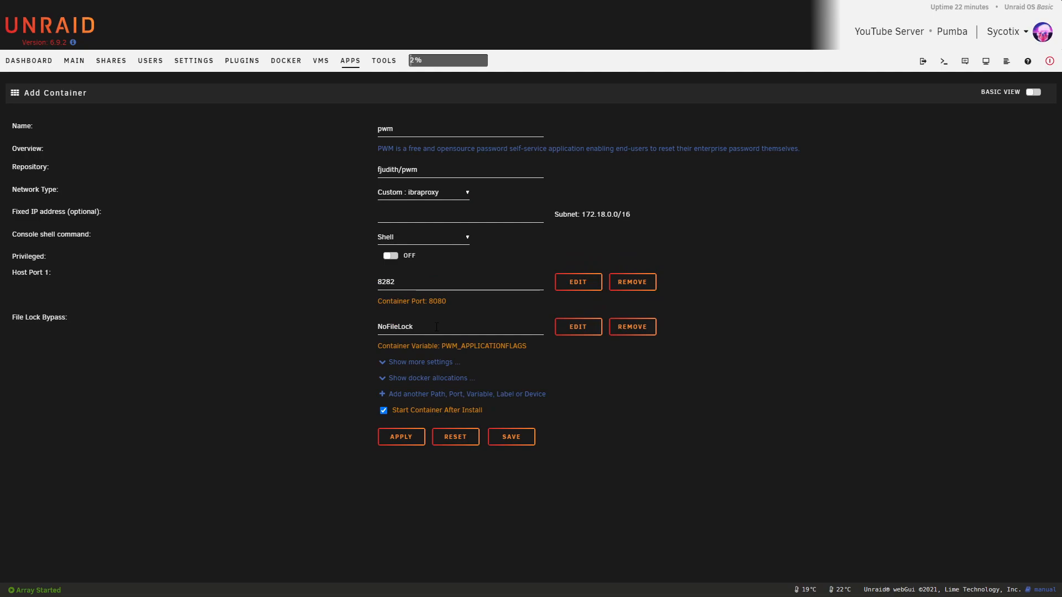
left_click(418, 362)
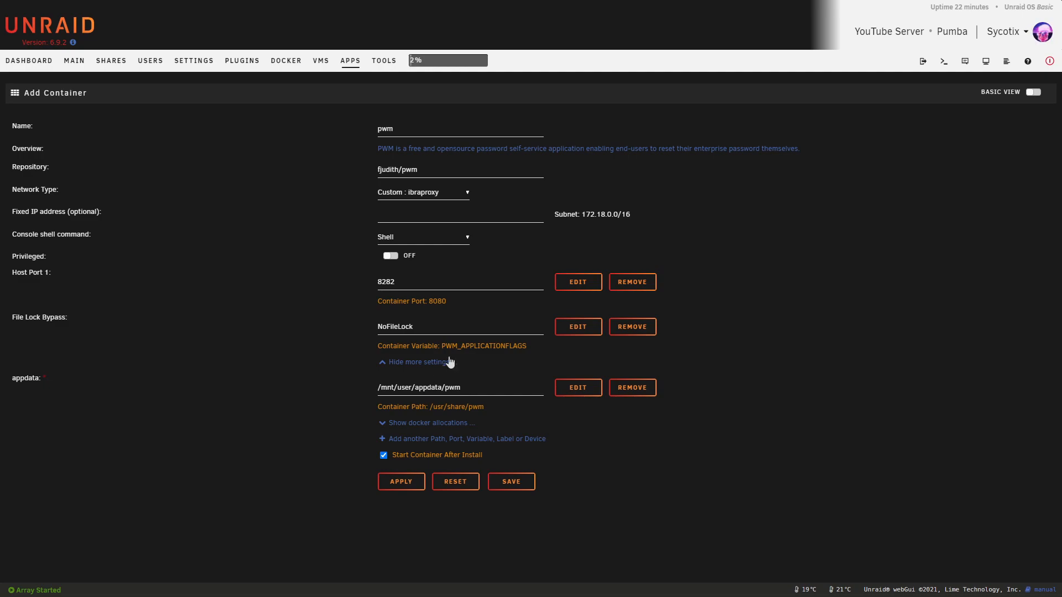
left_click(464, 331)
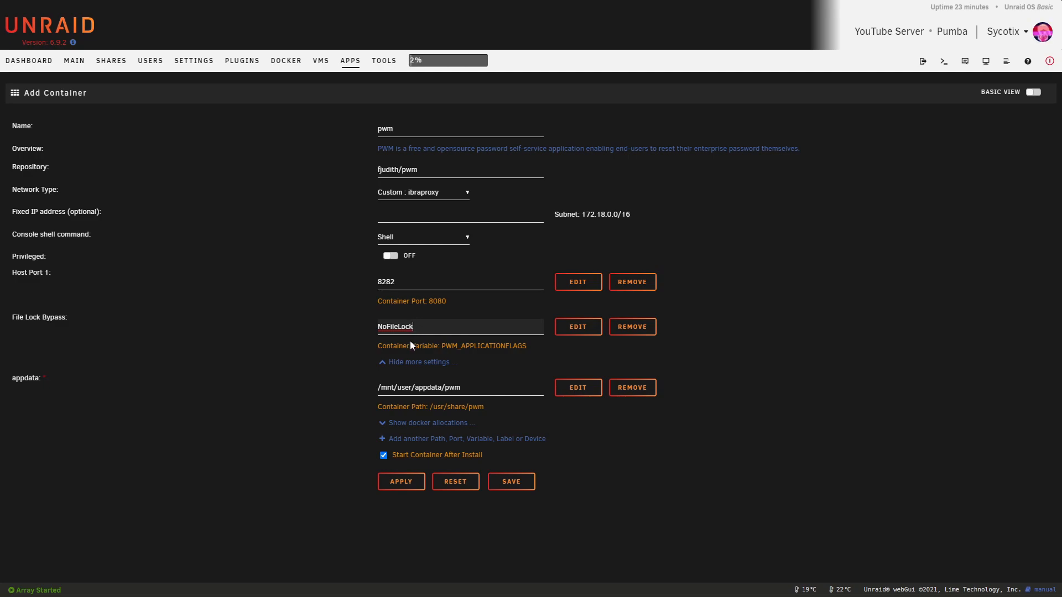
left_click(304, 323)
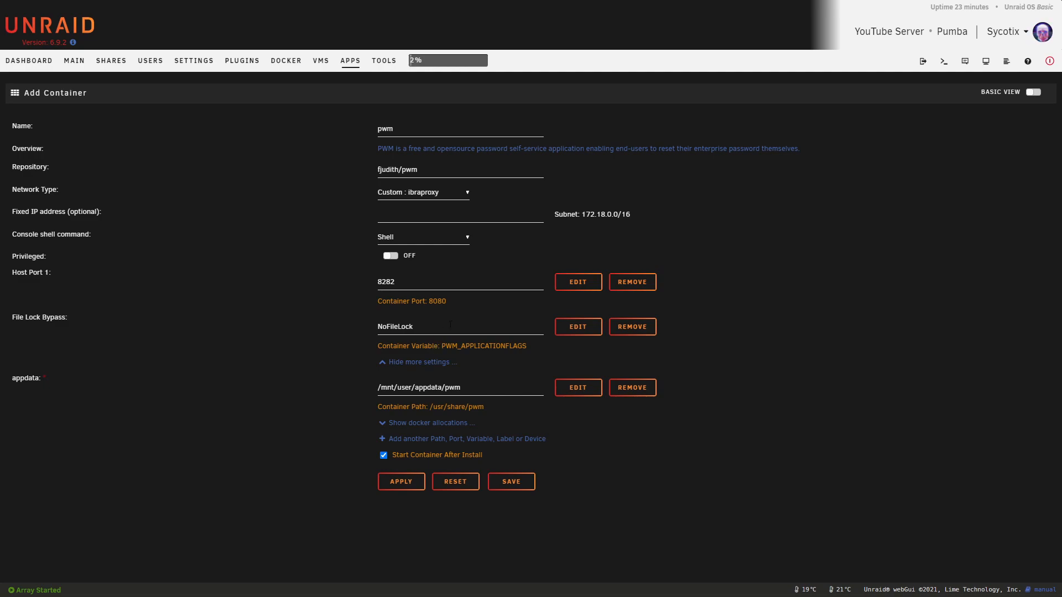
Apply the pwm settings to pull the 355 MB image and create the container, then close the output
left_click(404, 482)
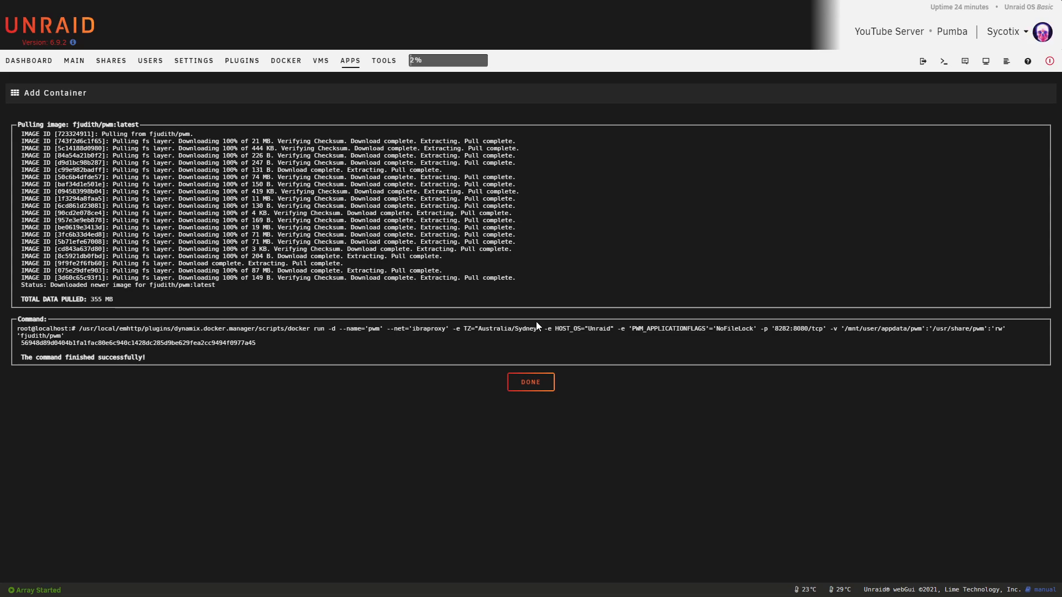
left_click(530, 381)
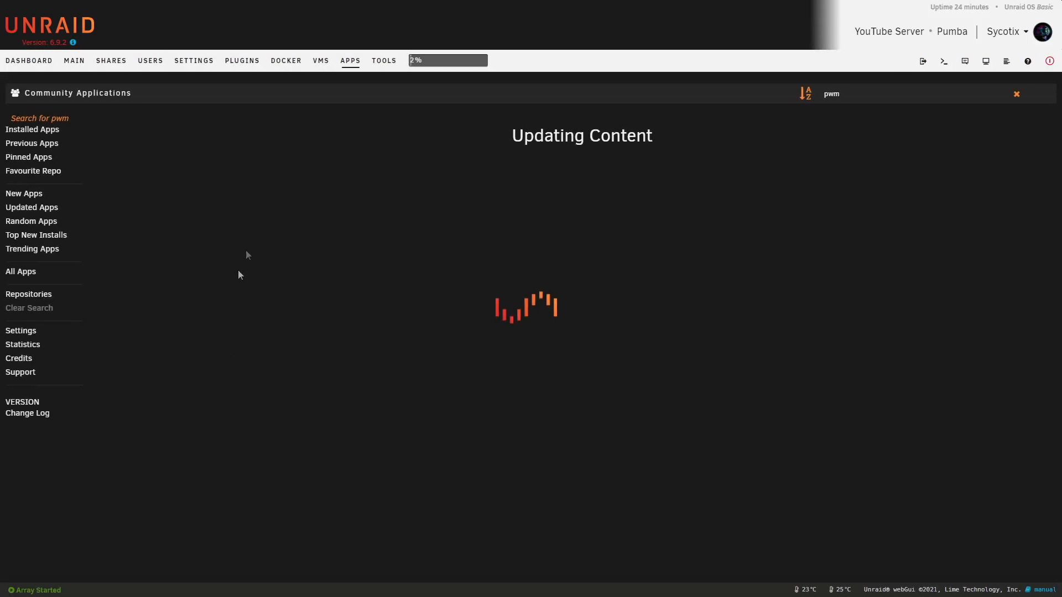
Read through the pwm container's log from the Docker page, then close the log window
left_click(286, 62)
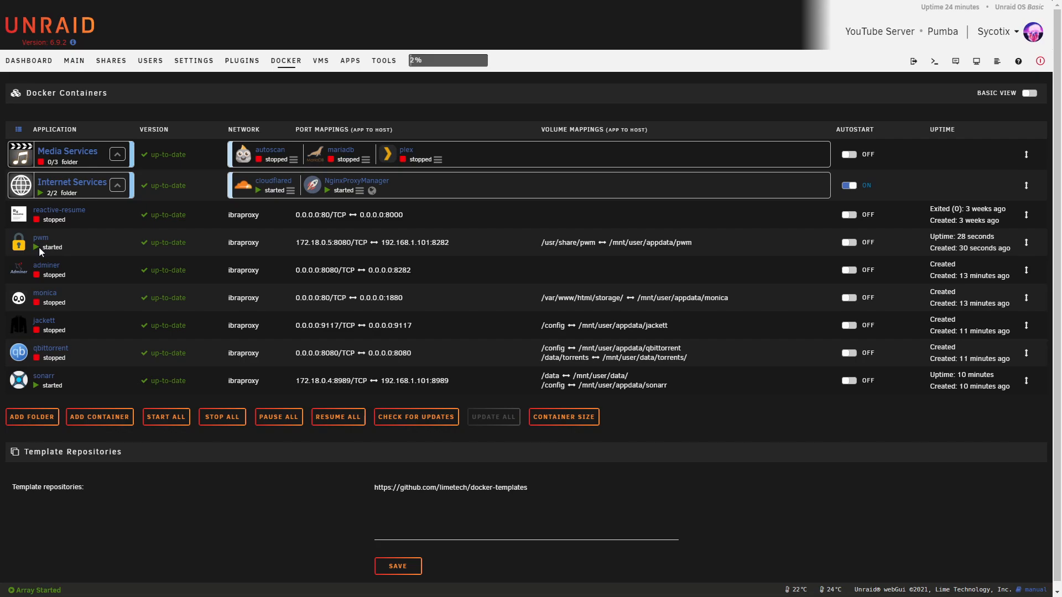
left_click(18, 244)
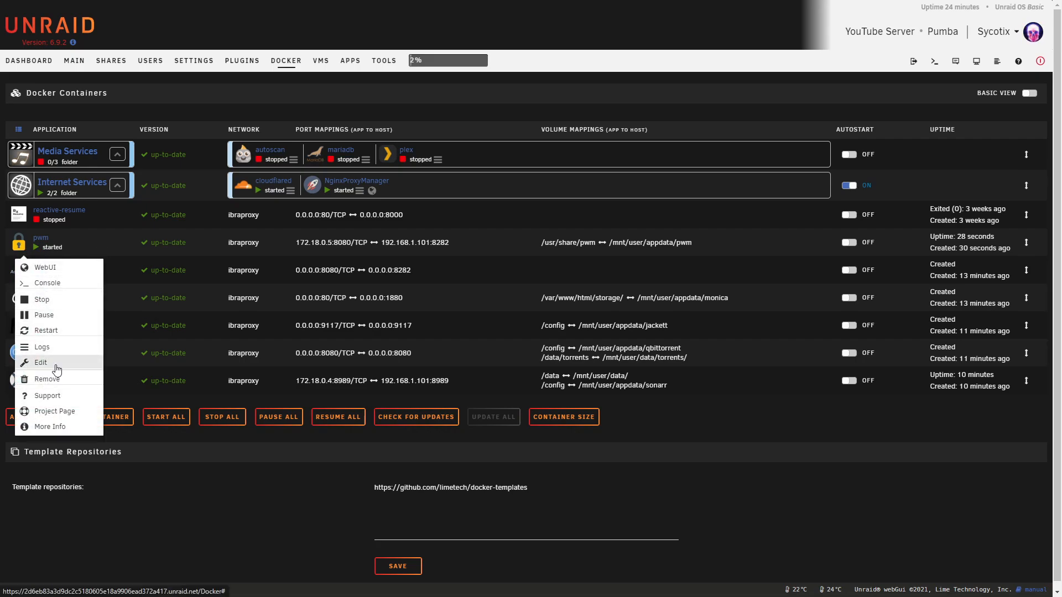
left_click(50, 347)
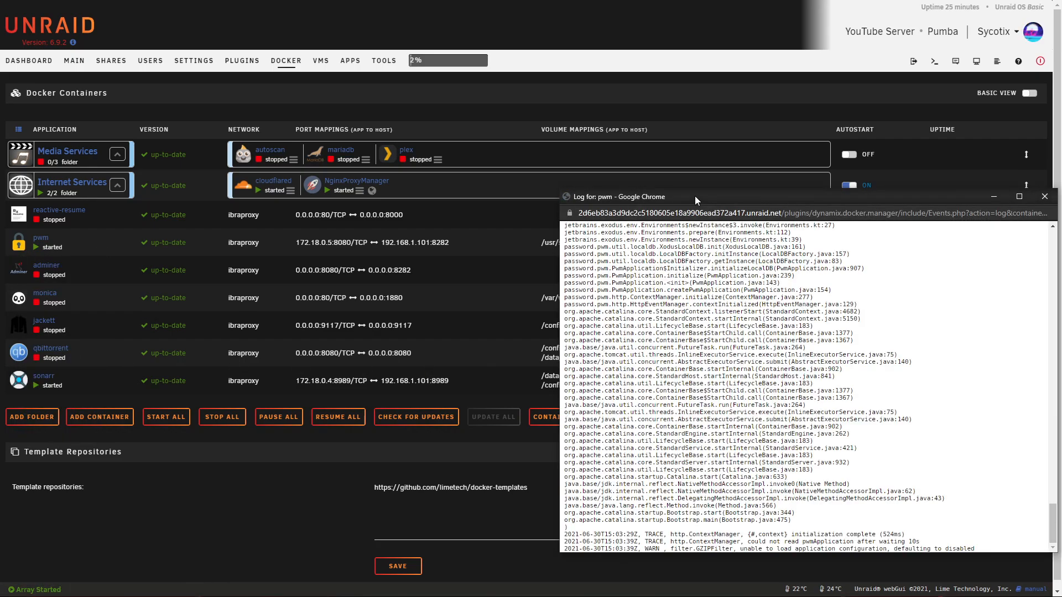
left_click_drag(695, 196, 535, 69)
scroll(636, 278, "up", 3)
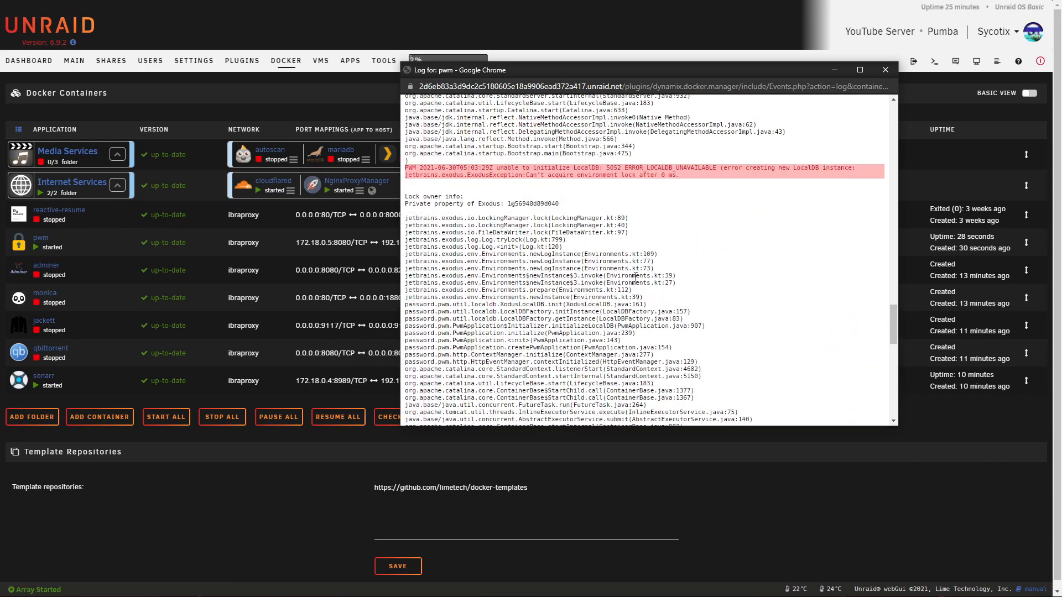
scroll(637, 277, "up", 2)
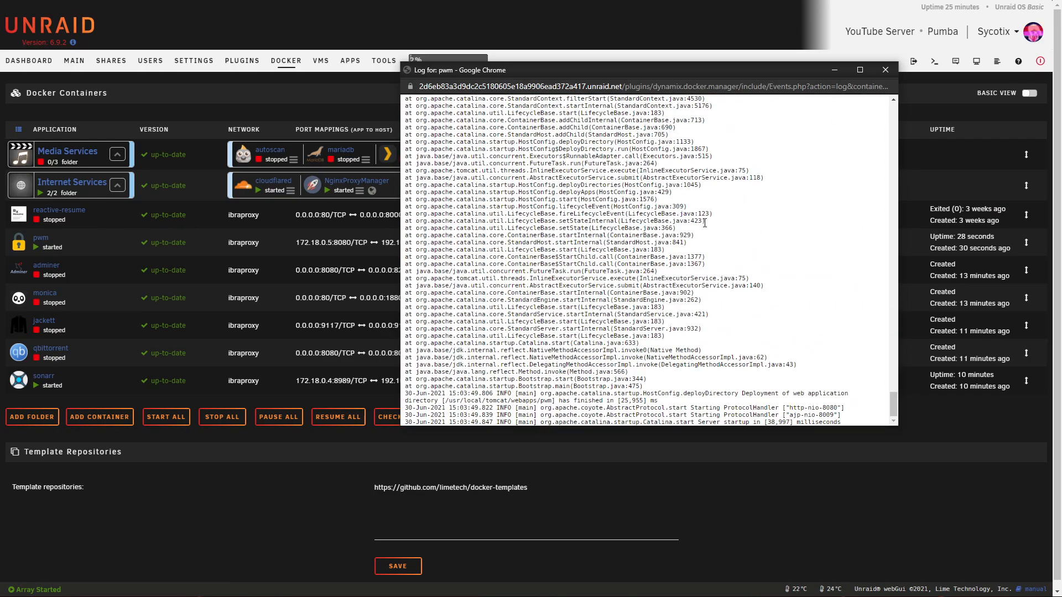
left_click(886, 69)
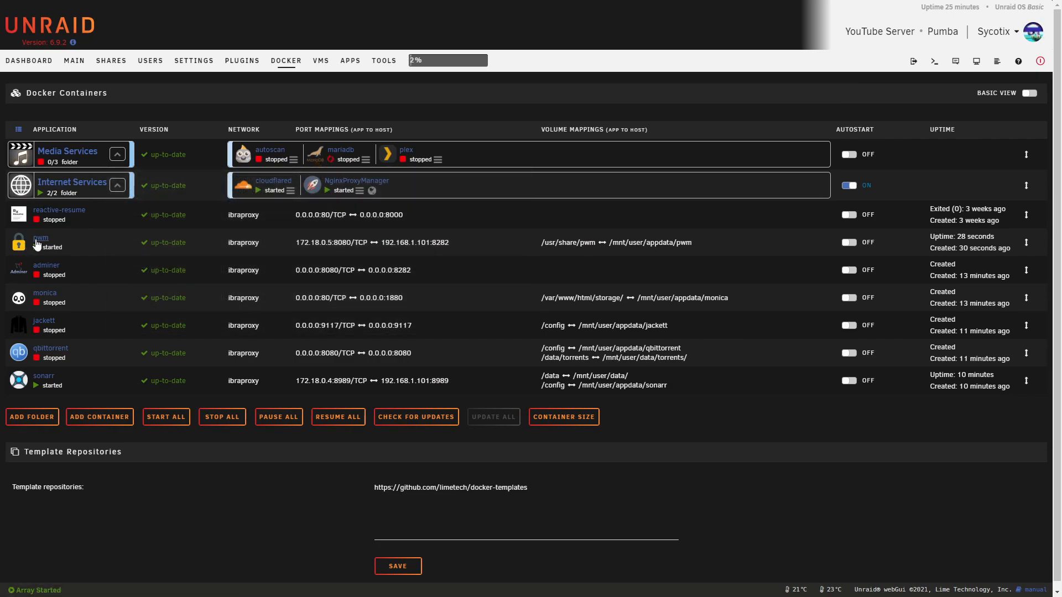
Confirm the mariadb container is started, then bring up the adminer container's actions
left_click(318, 160)
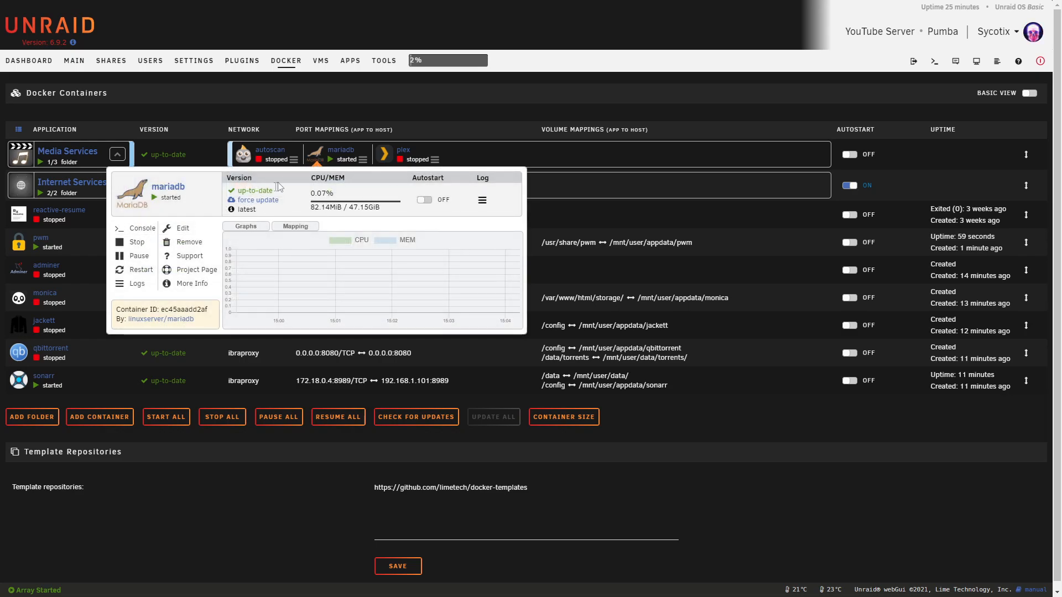
left_click(402, 115)
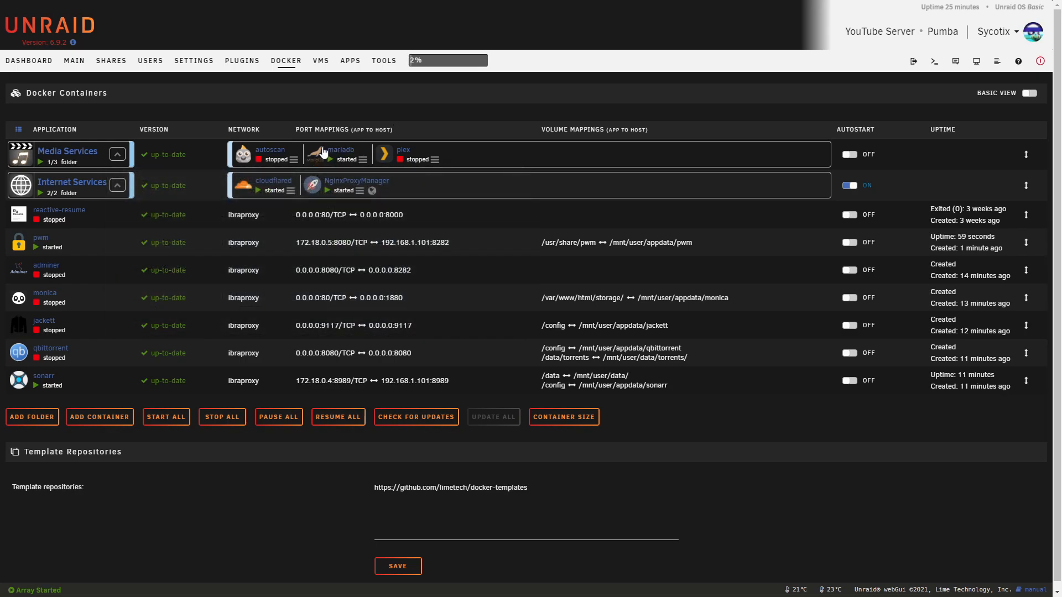
left_click(19, 270)
Start Adminer, log in to the MySQL server, and create the database 'pwm'
left_click(30, 289)
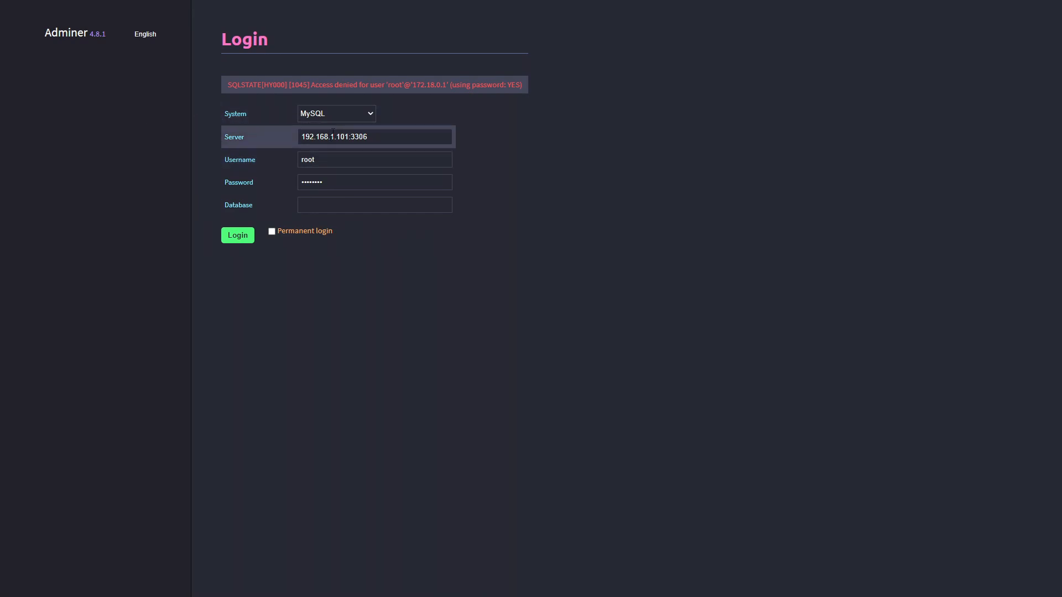
left_click(246, 239)
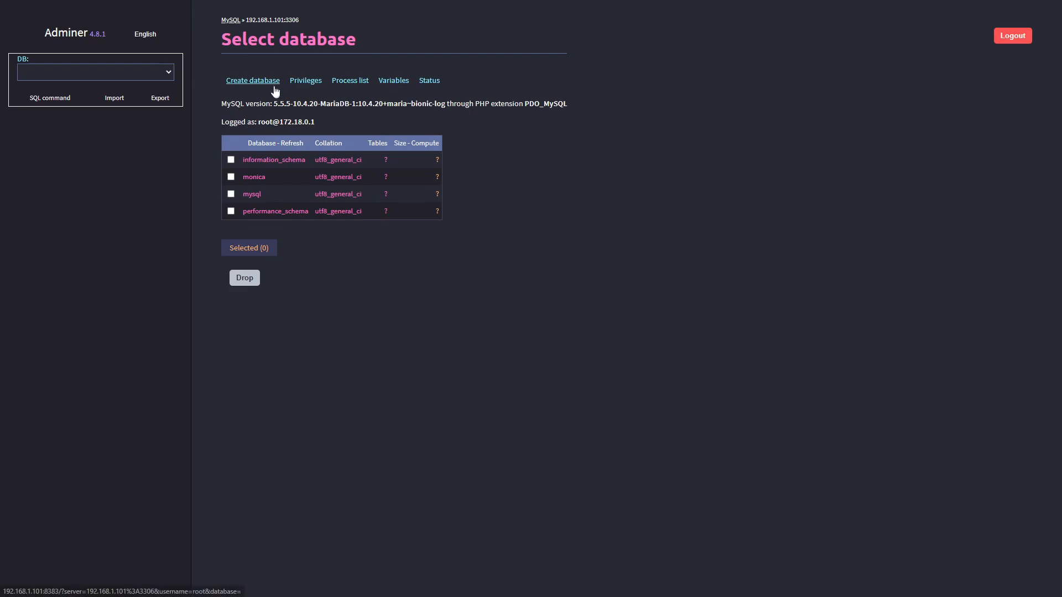
left_click(247, 83)
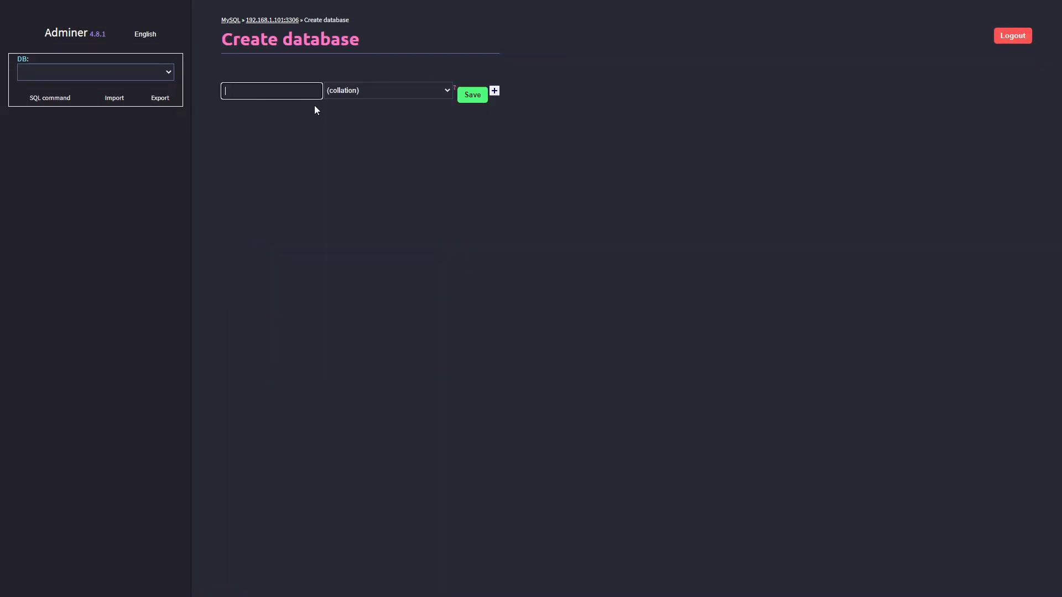
type("pwm")
left_click(476, 97)
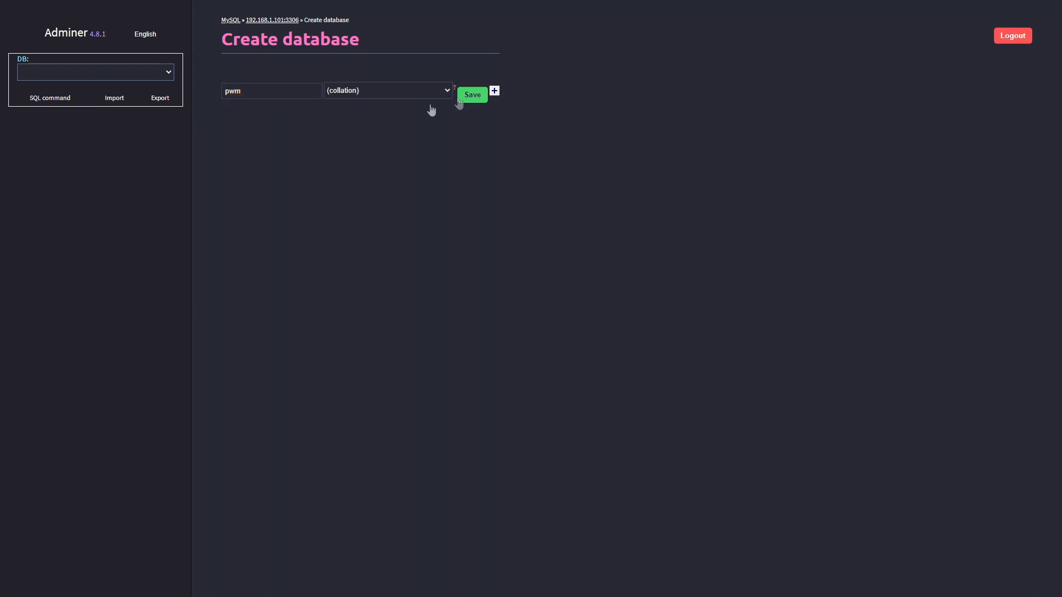
Create a pwm user with a password and All privileges on the pwm database
left_click(370, 108)
left_click(249, 85)
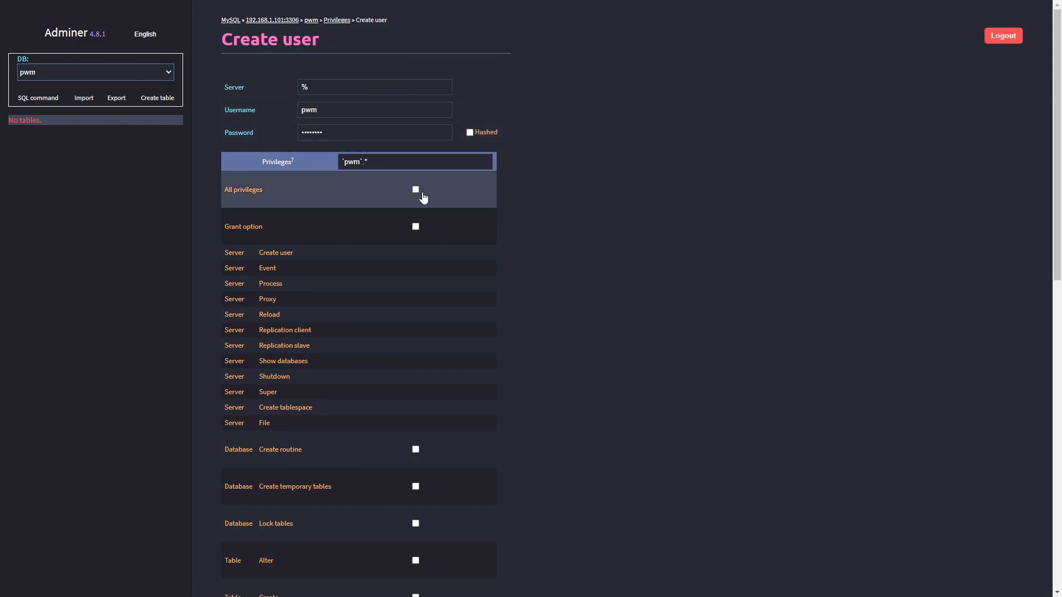
left_click(416, 189)
scroll(445, 223, "down", 10)
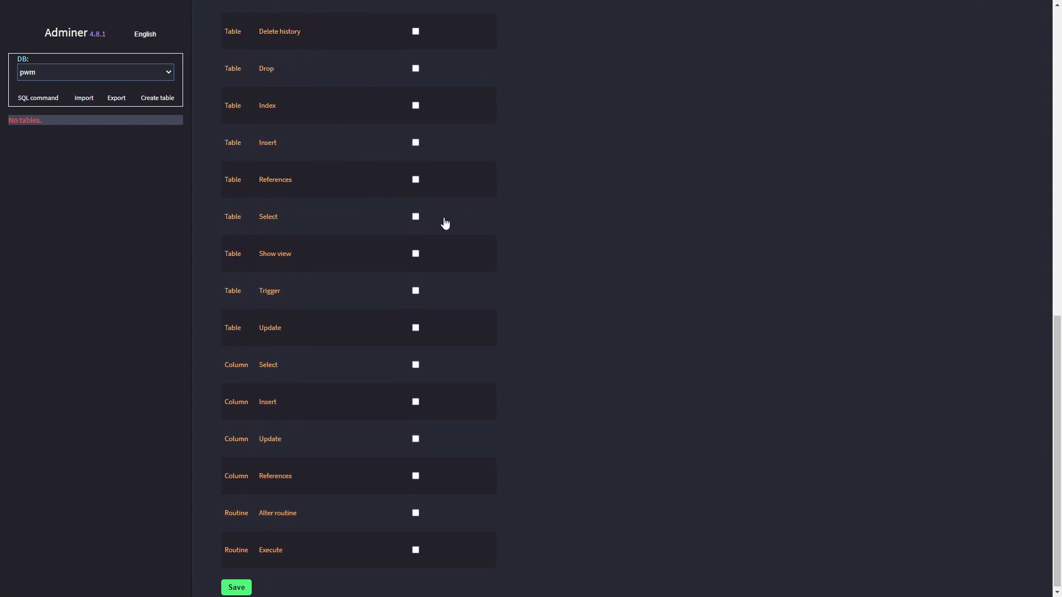
left_click(236, 587)
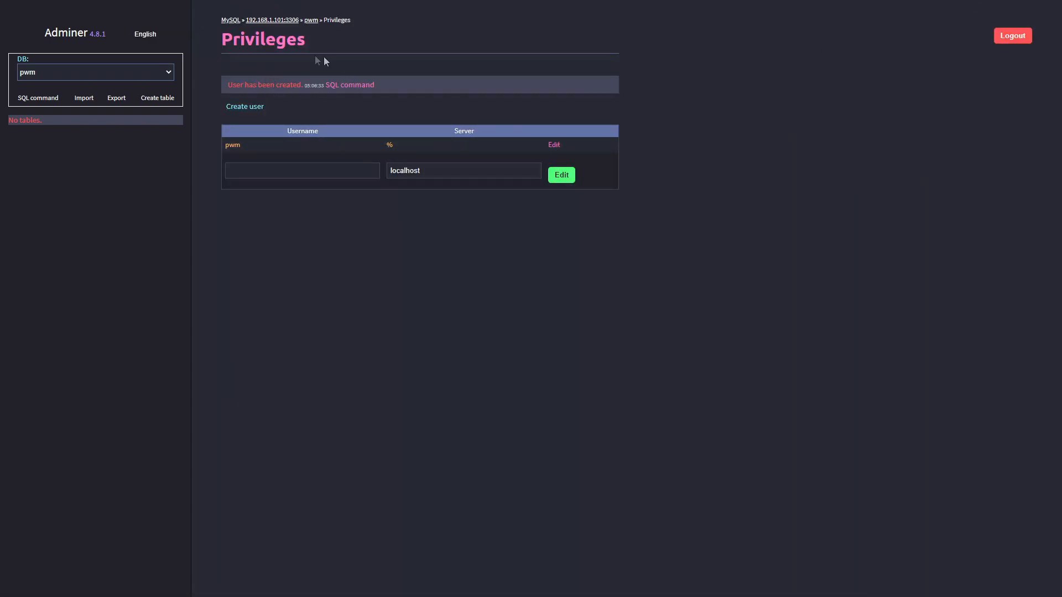
Verify the pwm database's privileges list shows the new user, then return to the database list
left_click(284, 22)
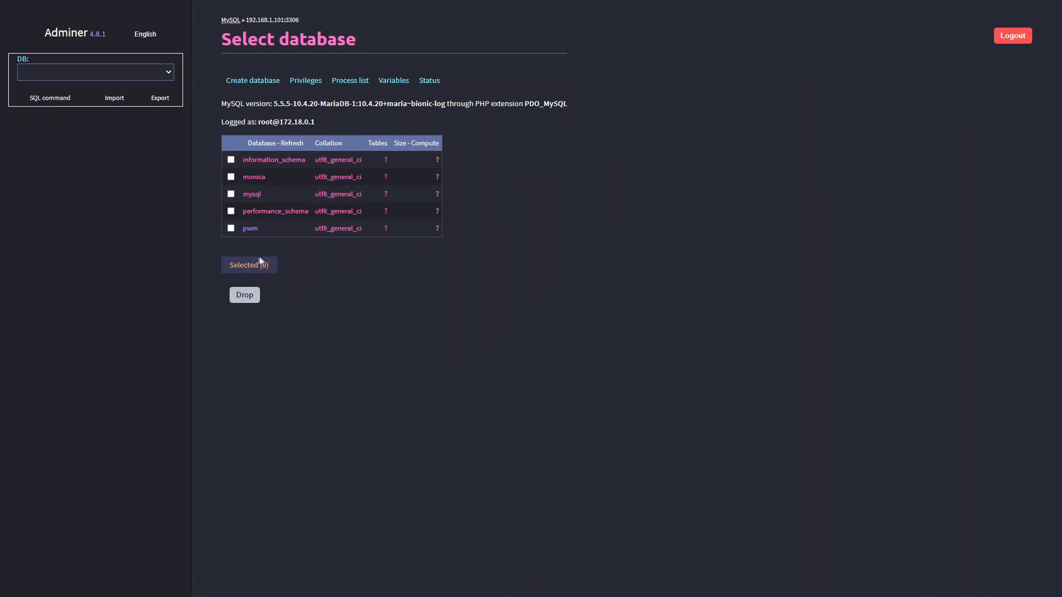
left_click(252, 234)
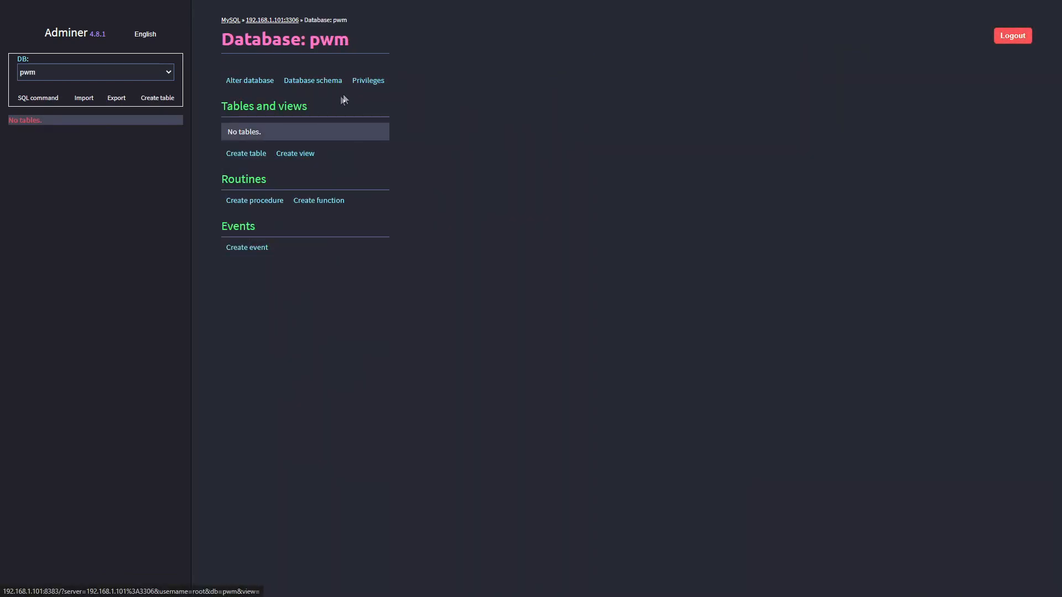
left_click(368, 80)
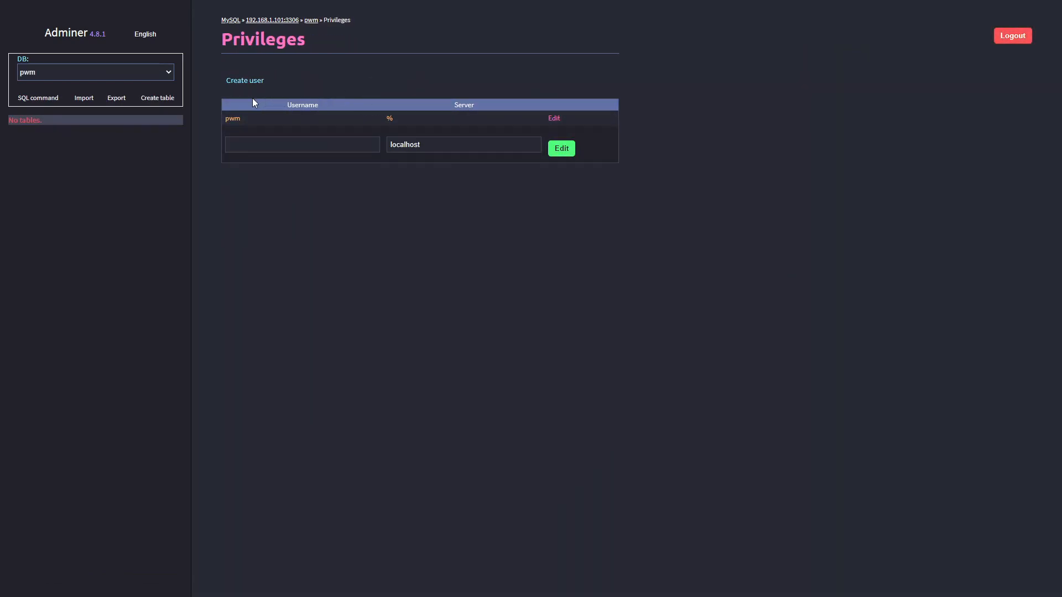
left_click(275, 21)
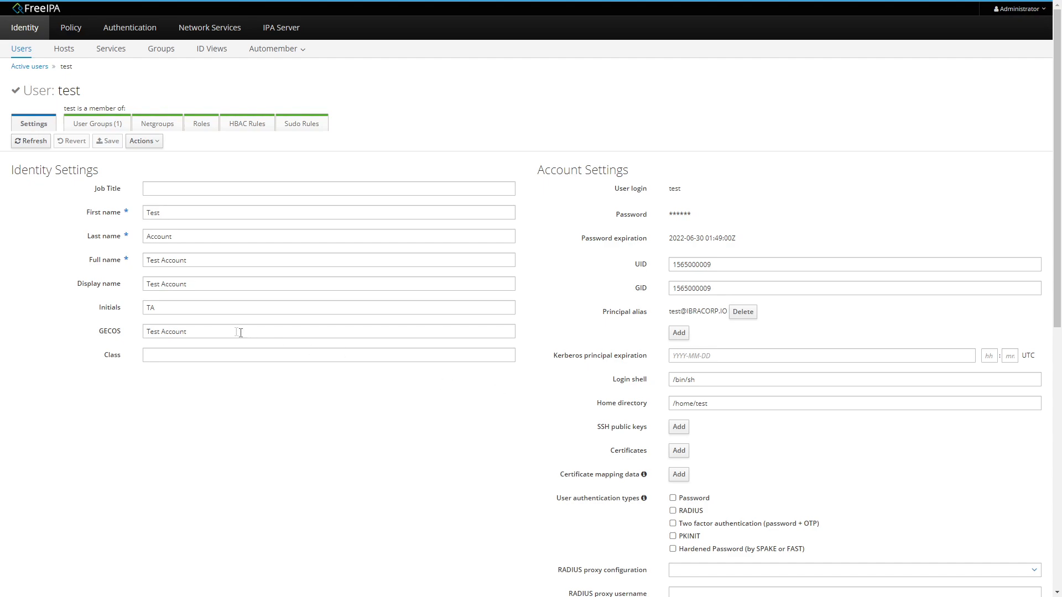
Scroll through the test user's settings and highlight its password expiration date
scroll(218, 304, "down", 9)
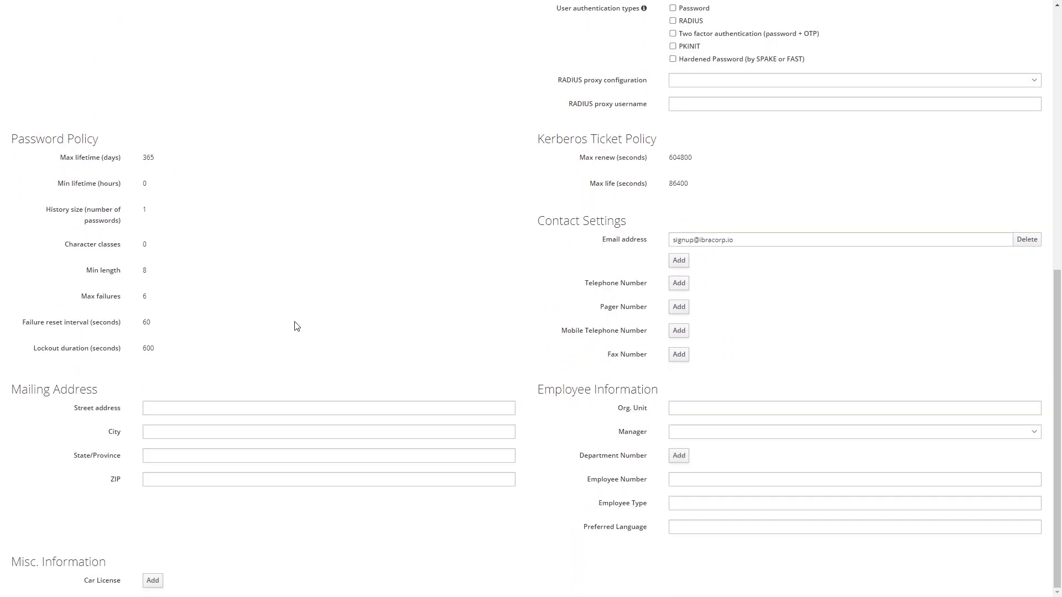
scroll(371, 346, "up", 9)
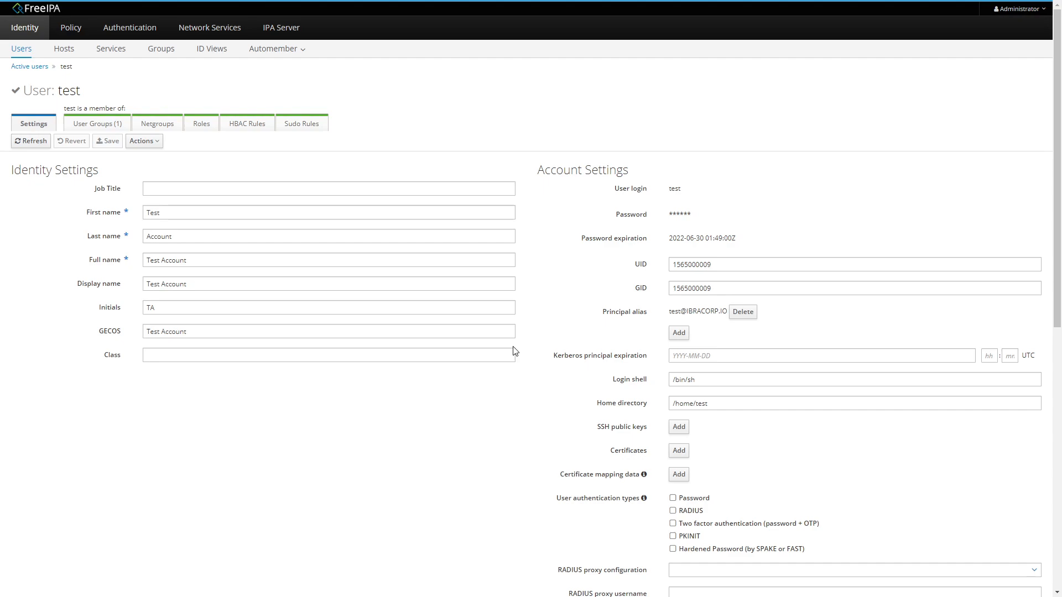
left_click_drag(740, 239, 563, 238)
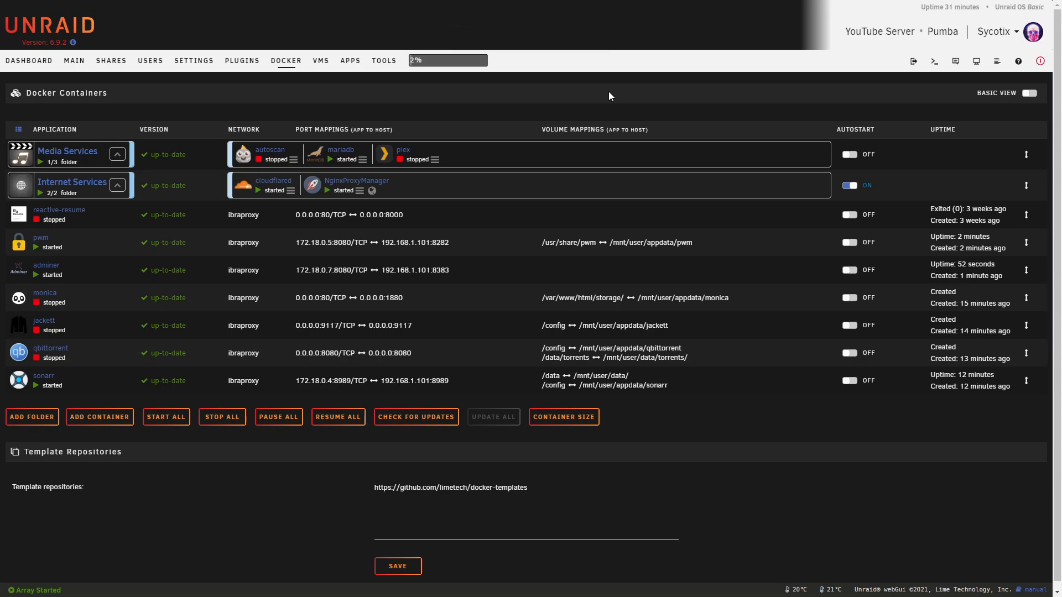
Launch the pwm container's WebUI from its icon menu
left_click(28, 248)
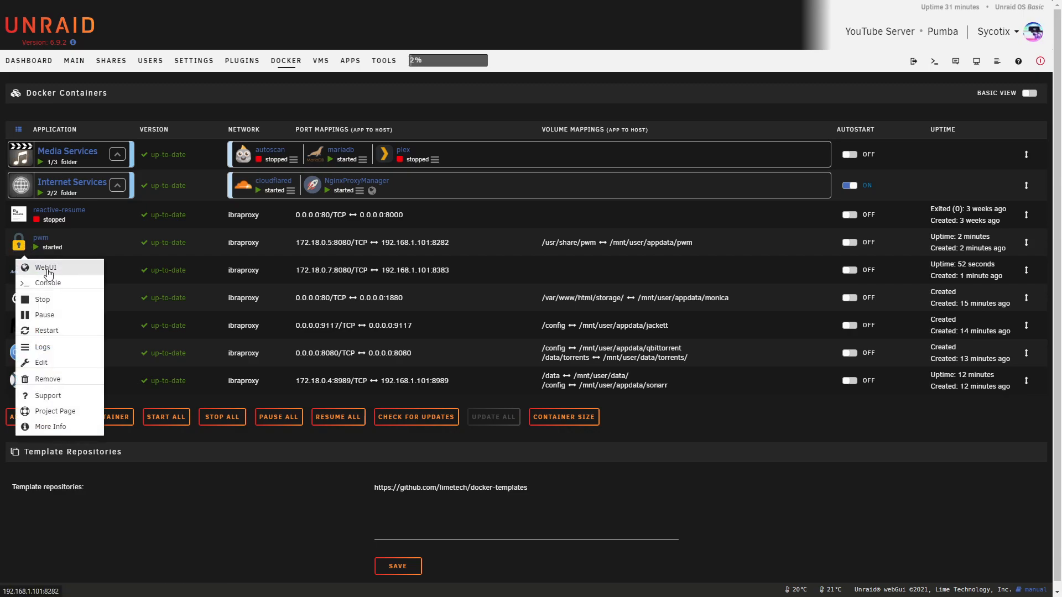
left_click(46, 268)
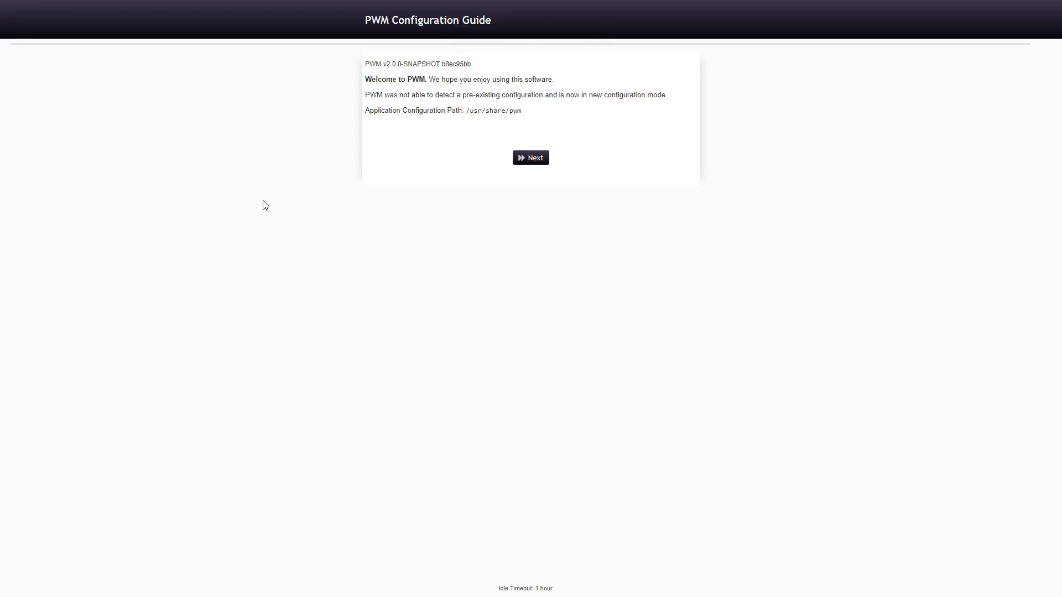
Return the browser to full screen, highlight the no-existing-configuration notice, and continue with Next
key("F11")
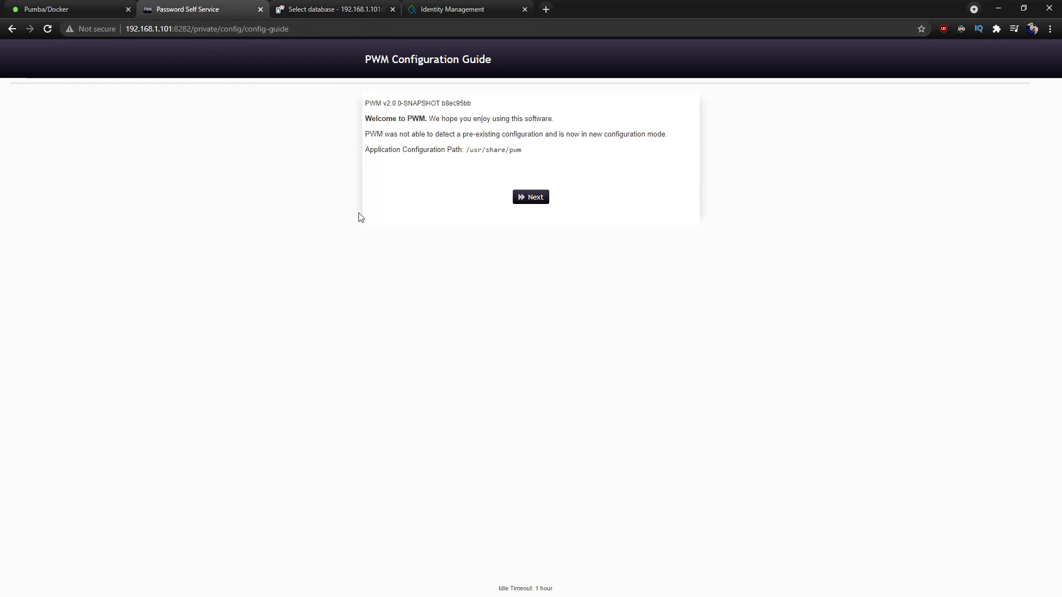
key("F12")
key("F12")
key("F11")
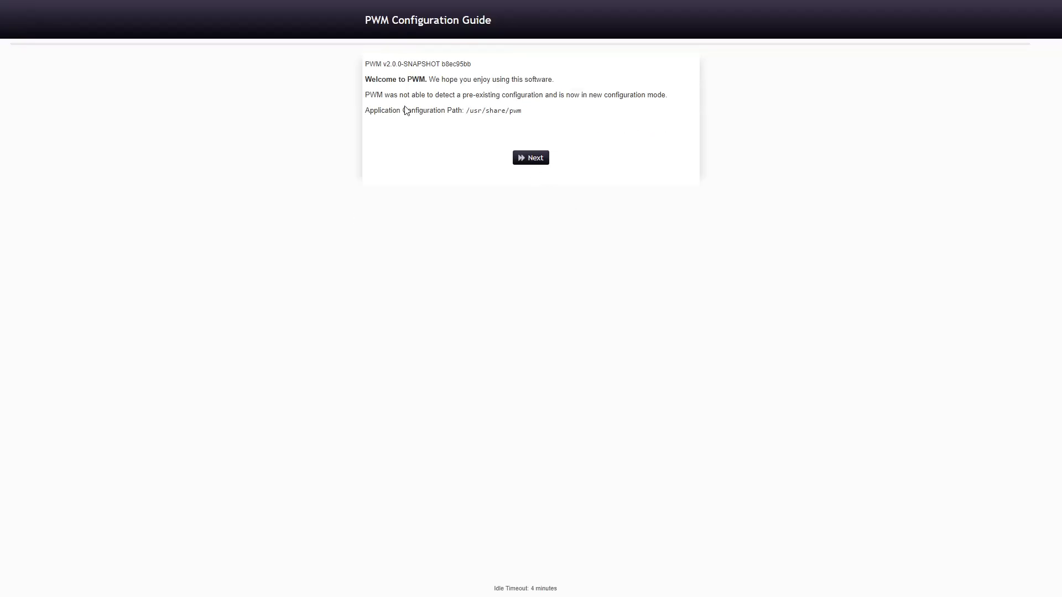
left_click_drag(377, 96, 557, 94)
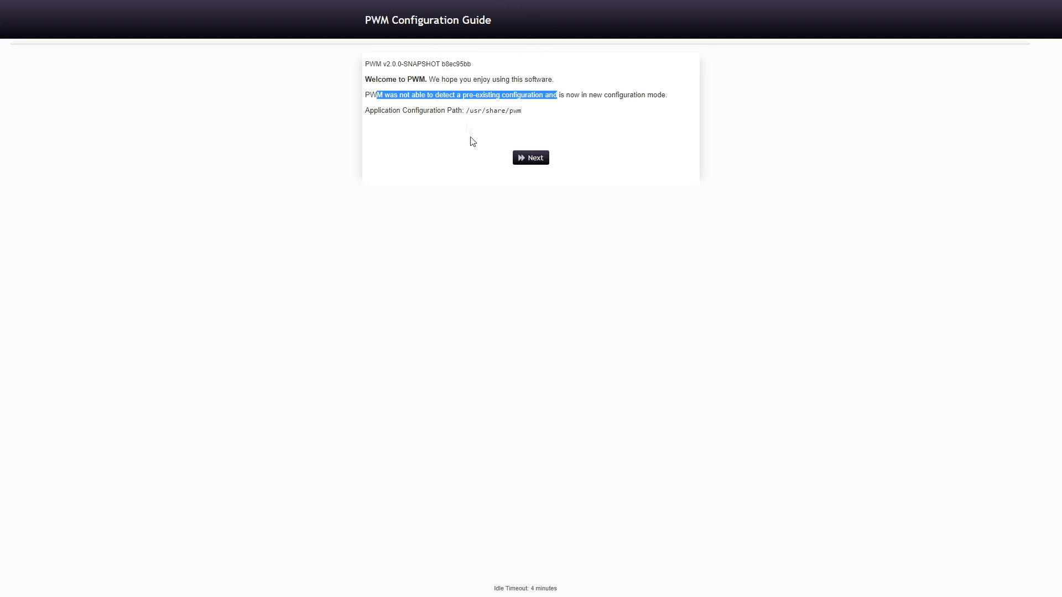
left_click(533, 158)
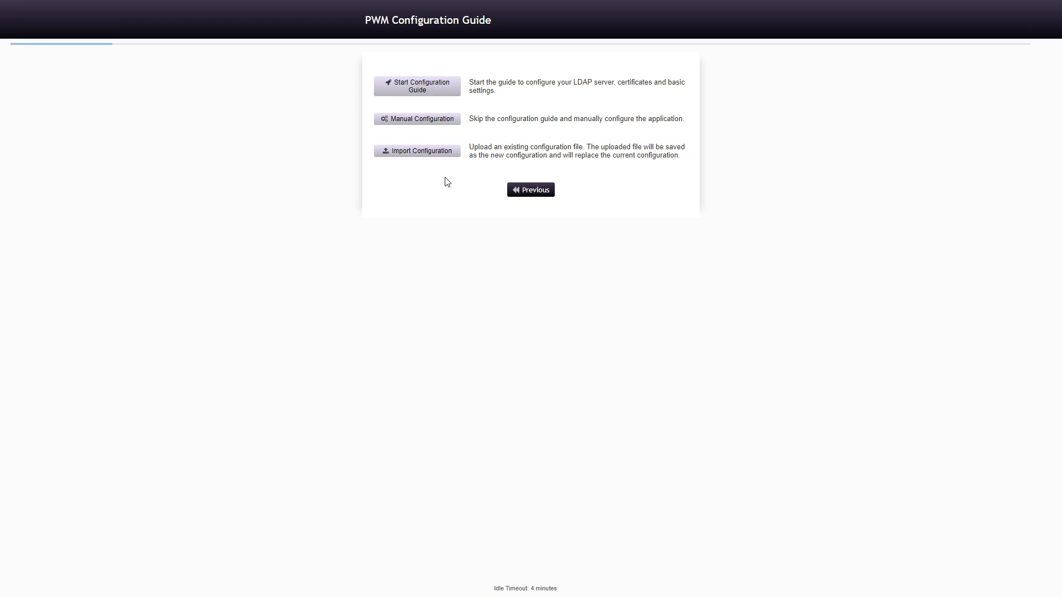
Choose Manual Configuration, store a new configuration password, and dismiss the browser's save-password prompt
left_click(427, 120)
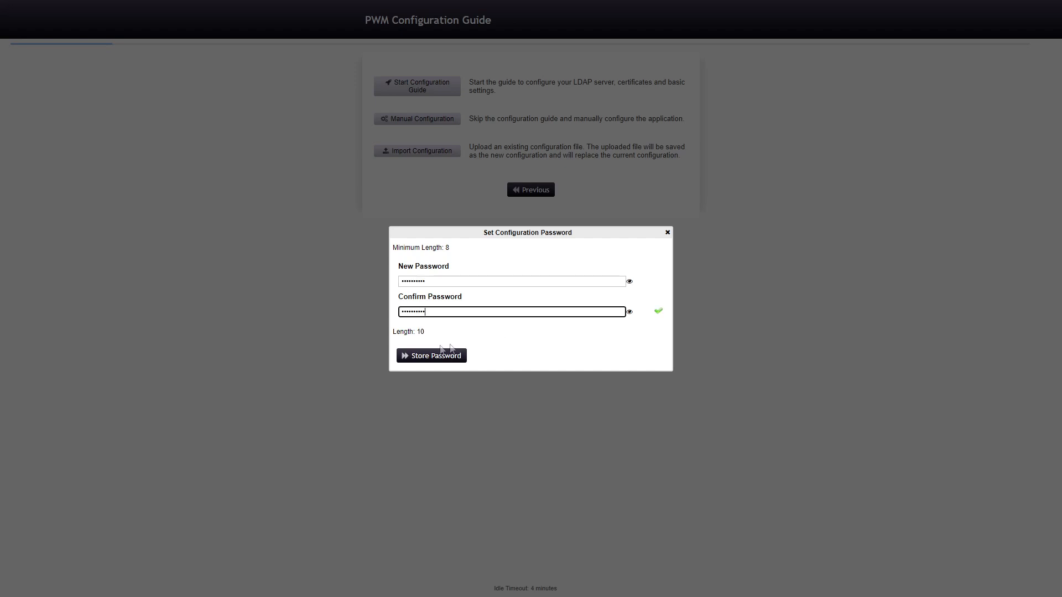
left_click(434, 359)
left_click(921, 27)
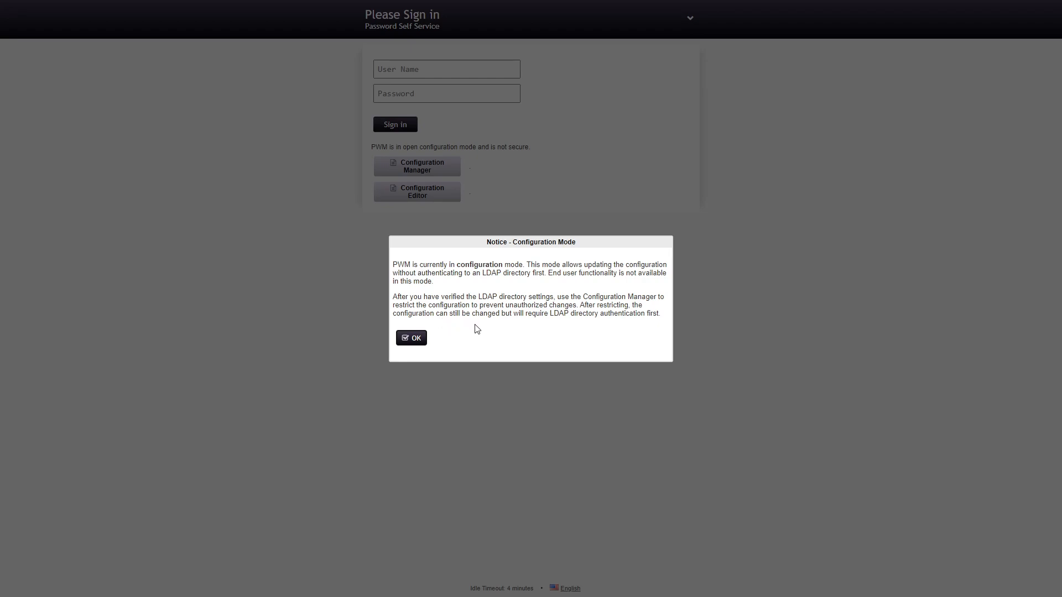
Dismiss the configuration-mode notice and sign in to the Configuration Editor with the configuration password
left_click(411, 339)
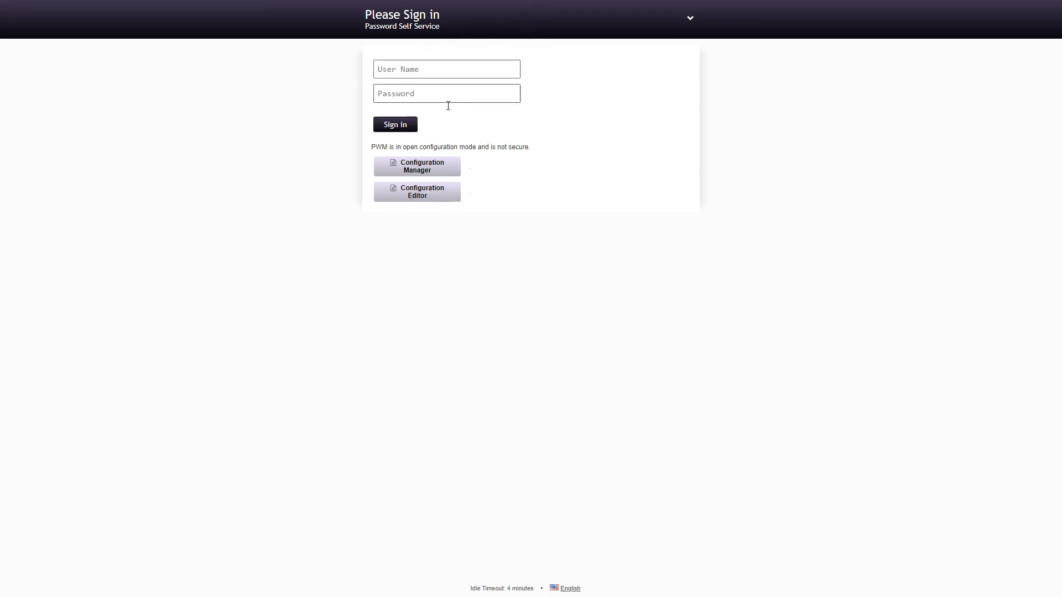
left_click(427, 197)
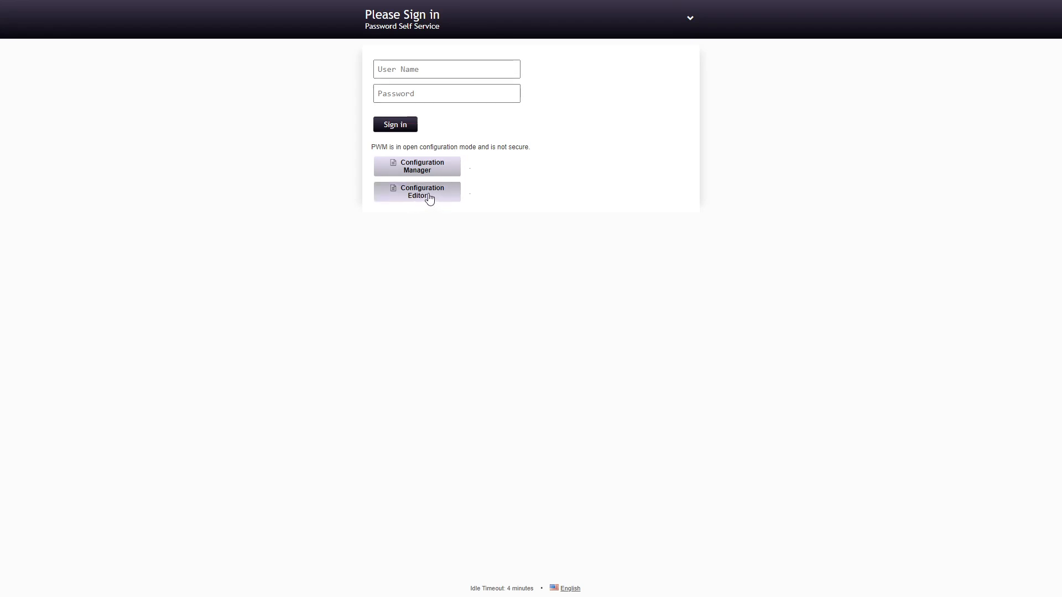
type("••••••••••")
left_click(391, 114)
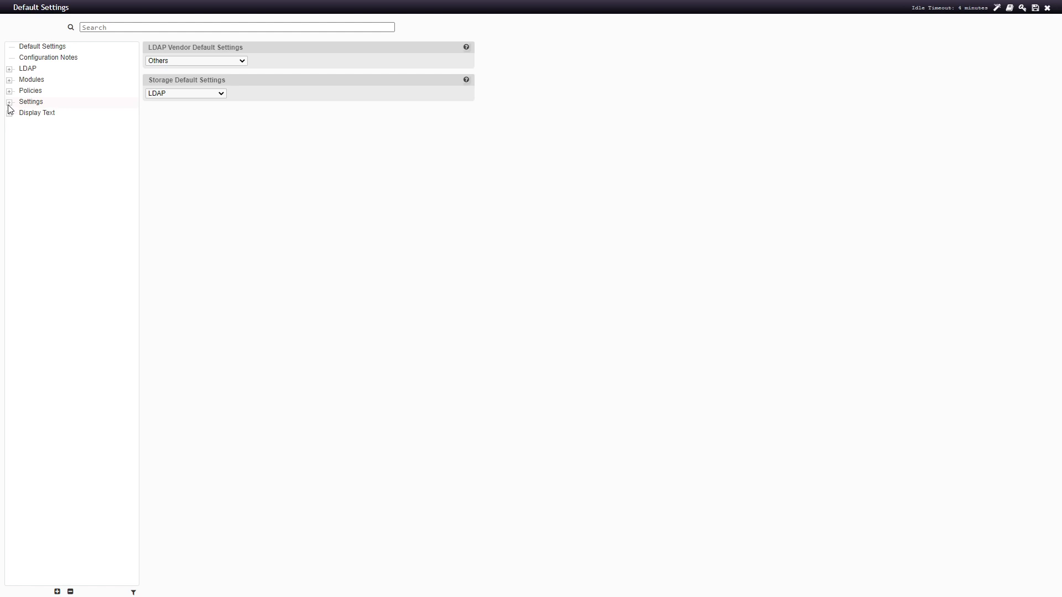
On Default Settings, set the LDAP vendor default to OpenLDAP and confirm the change
left_click(23, 49)
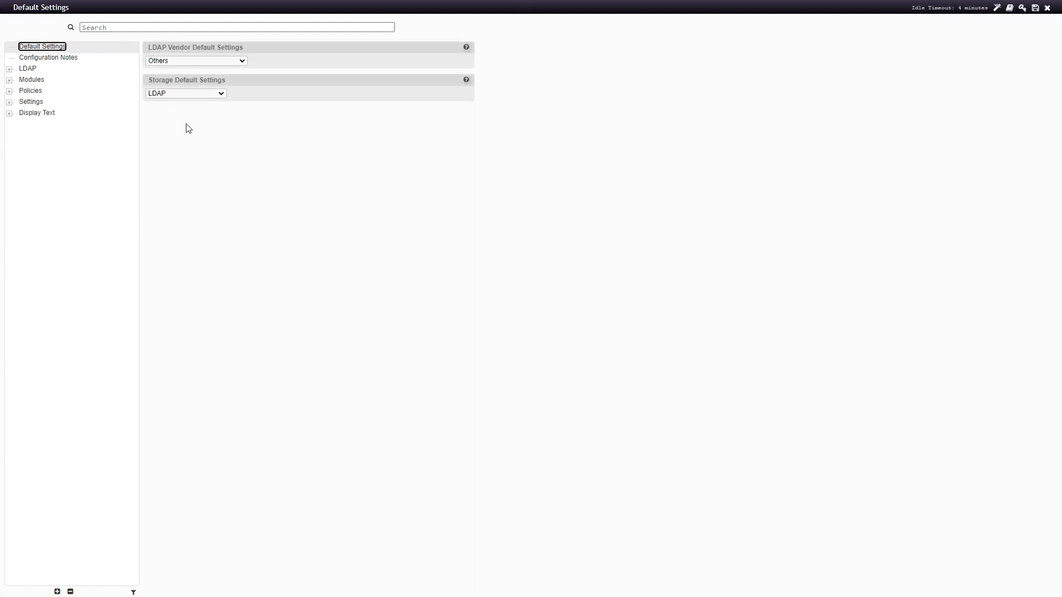
left_click(211, 60)
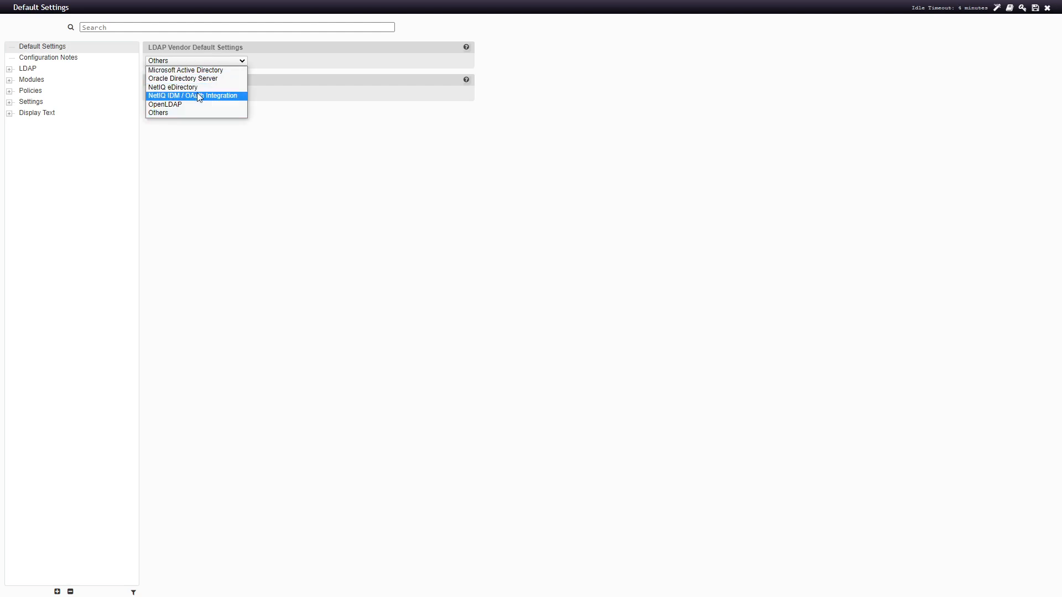
left_click(158, 105)
left_click(413, 316)
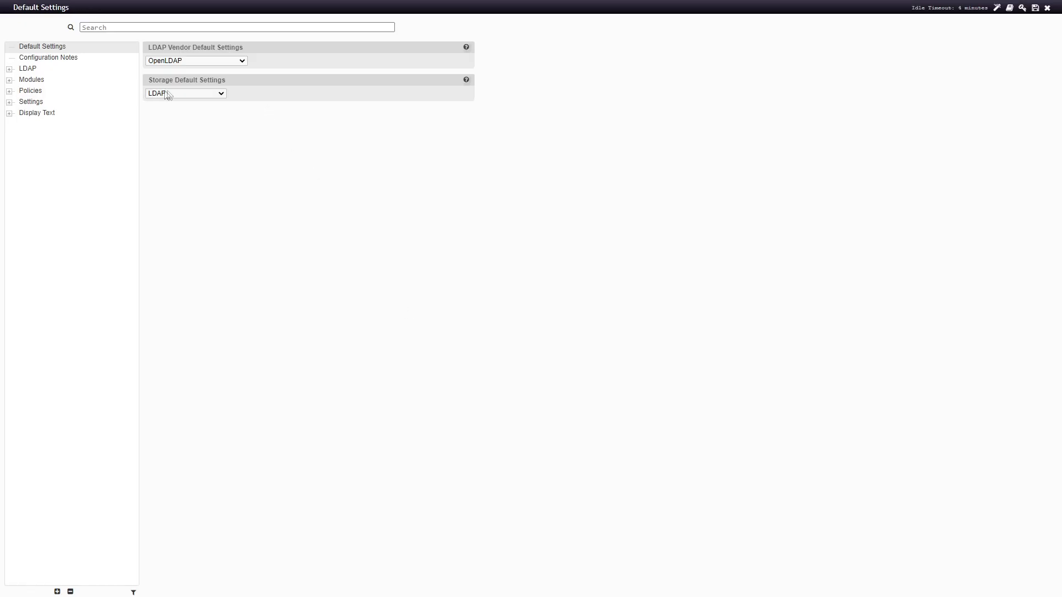
left_click(184, 62)
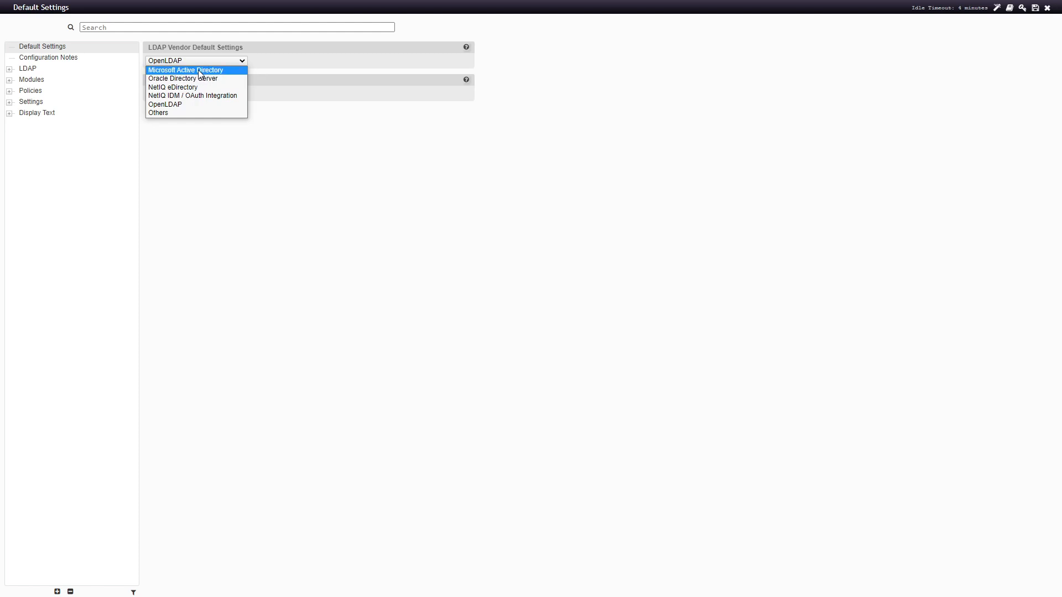
left_click(165, 104)
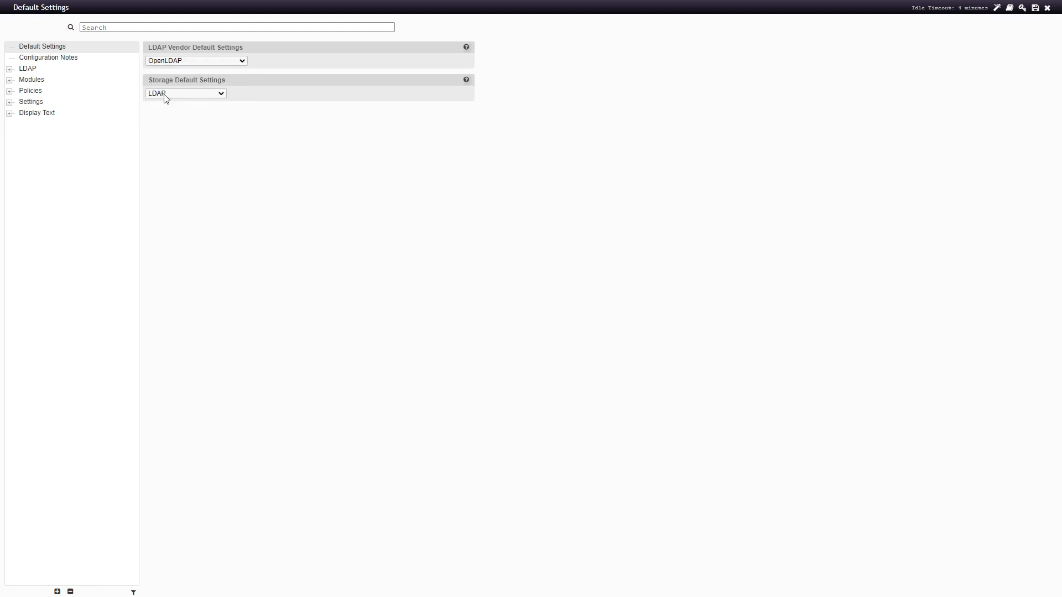
Set the storage default to Remote Database and confirm it
left_click(166, 95)
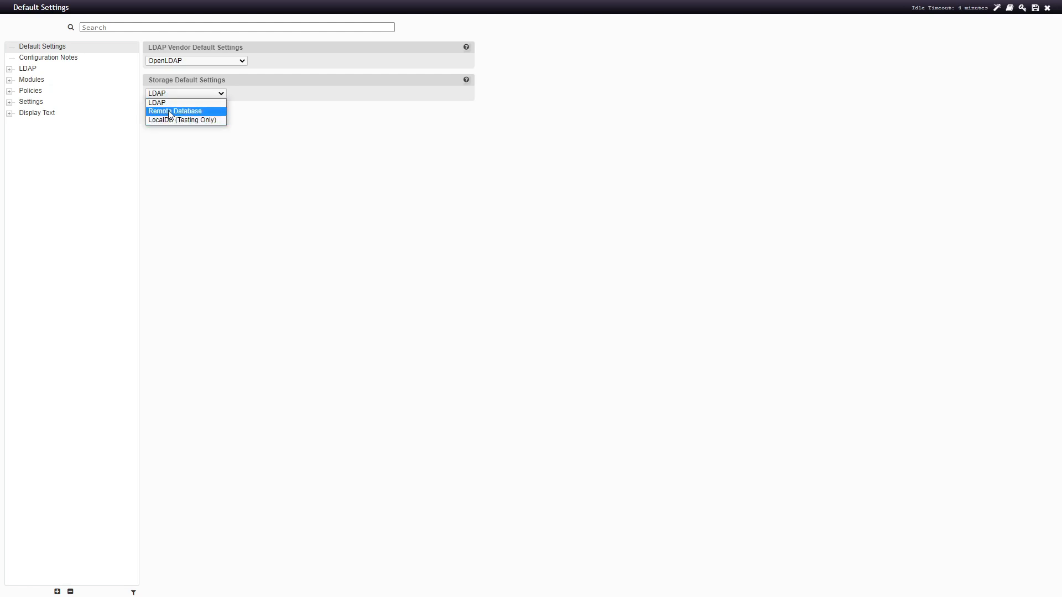
left_click(169, 113)
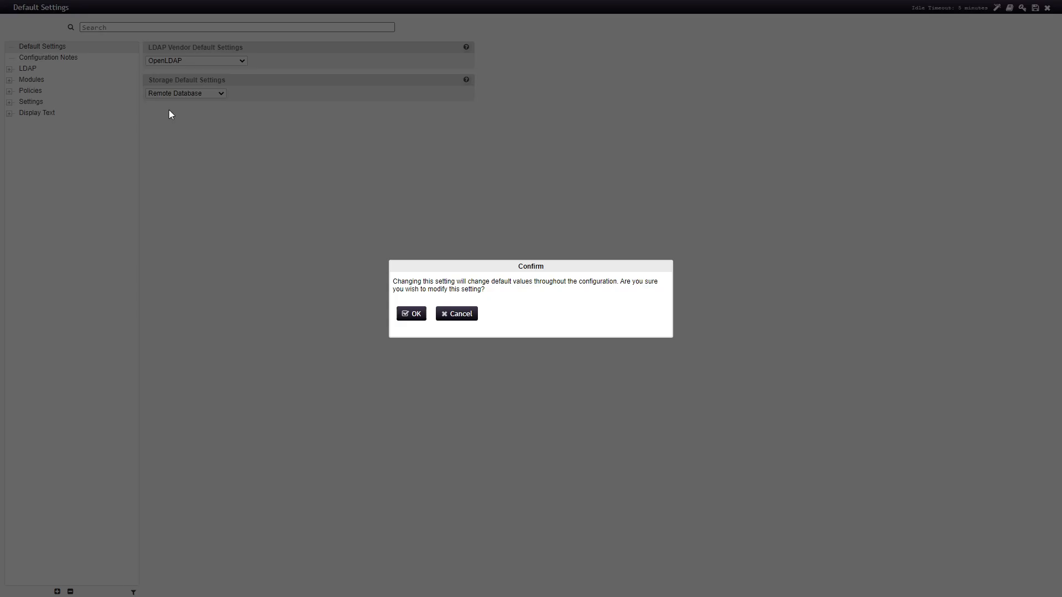
left_click(414, 317)
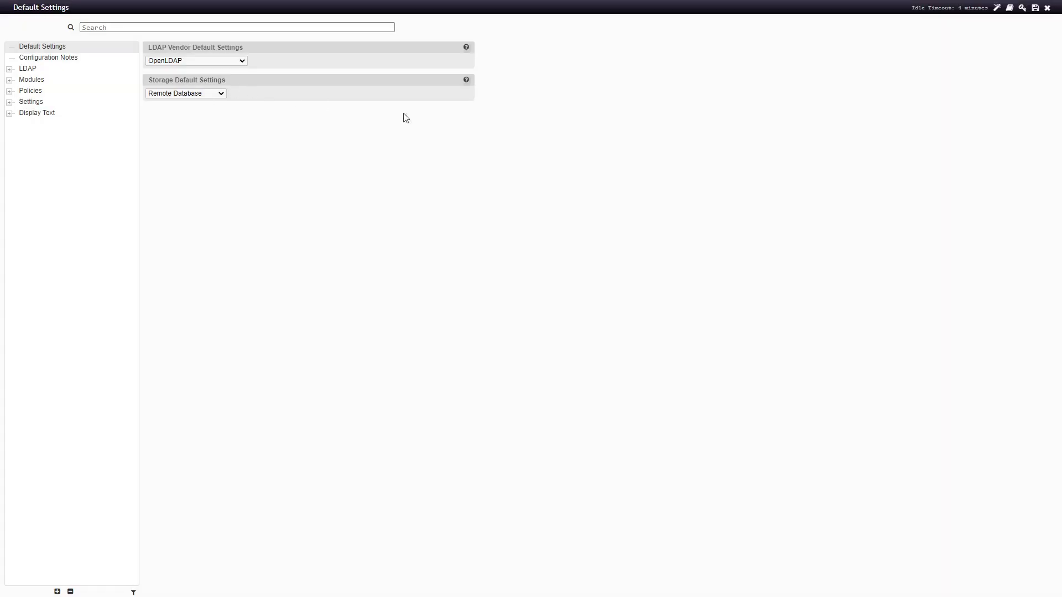
left_click(467, 83)
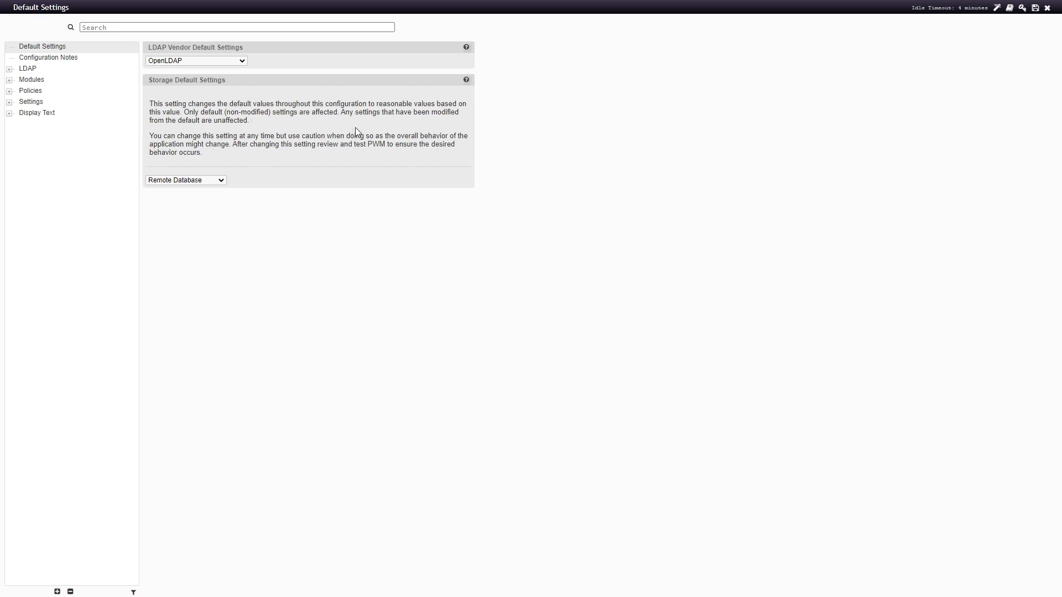
left_click(194, 181)
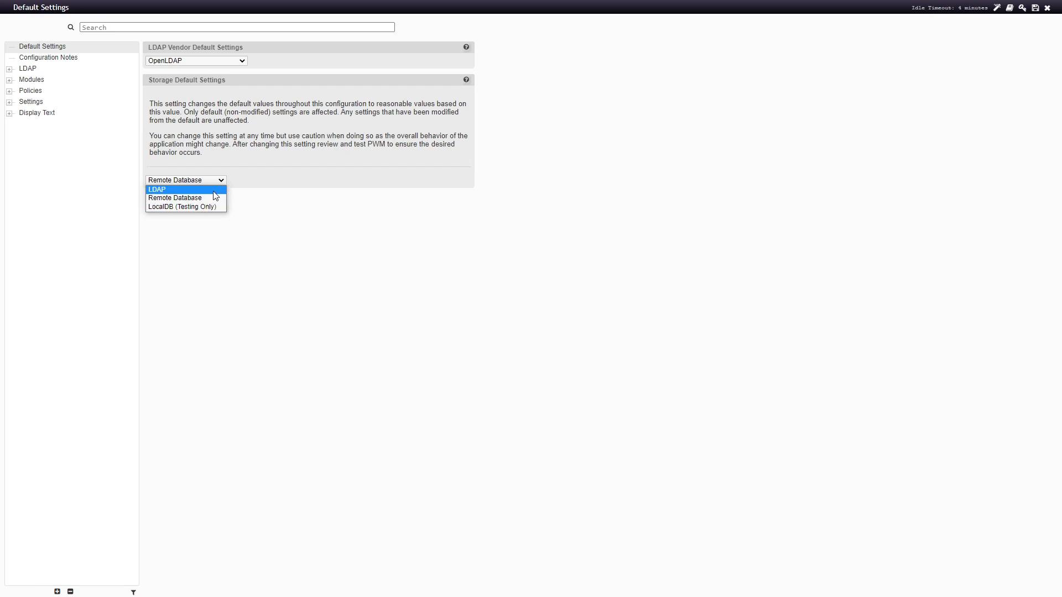
left_click(498, 249)
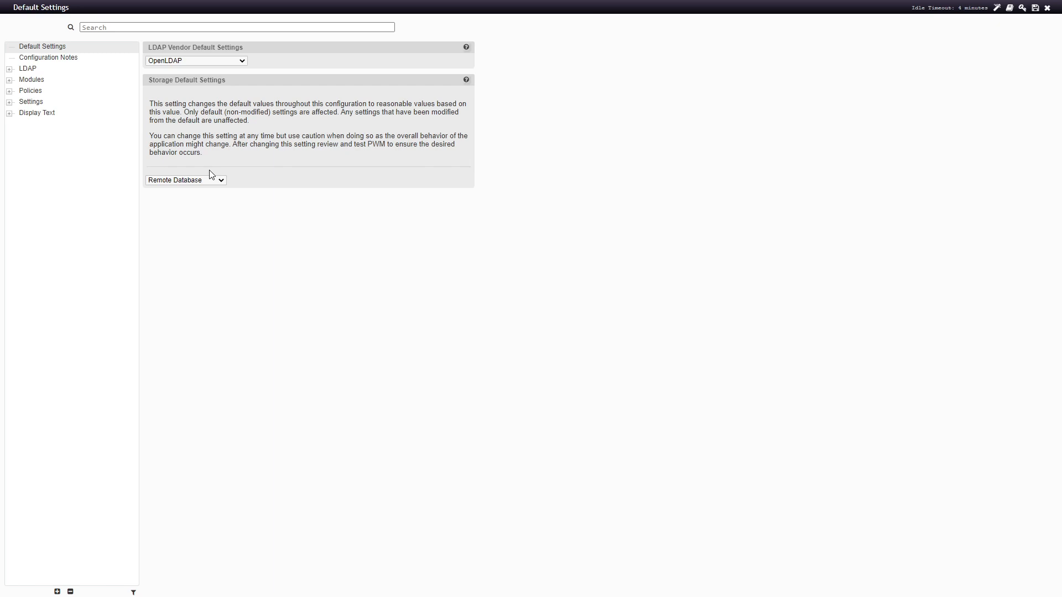
Add ldap://192.168.1.150:389 as the LDAP URL in the default profile's Connection settings
left_click(15, 70)
left_click(45, 82)
left_click(51, 102)
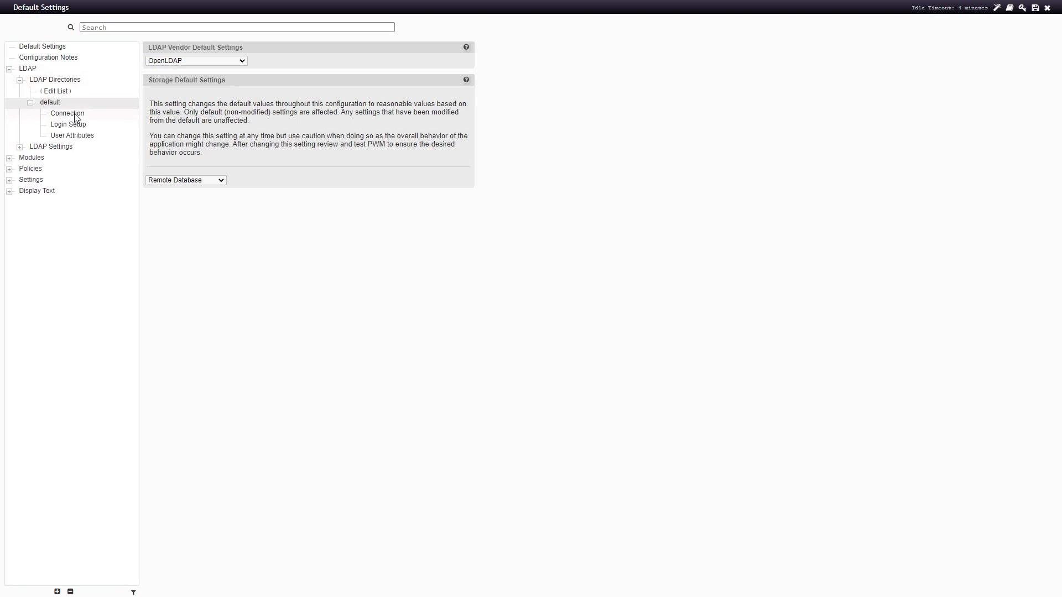
left_click(69, 114)
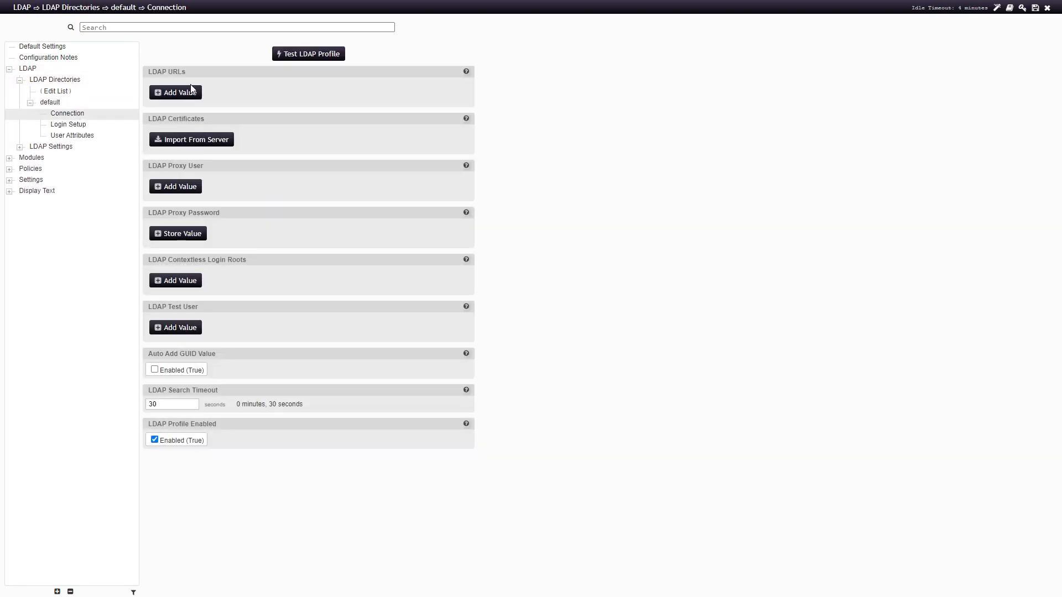
left_click(182, 73)
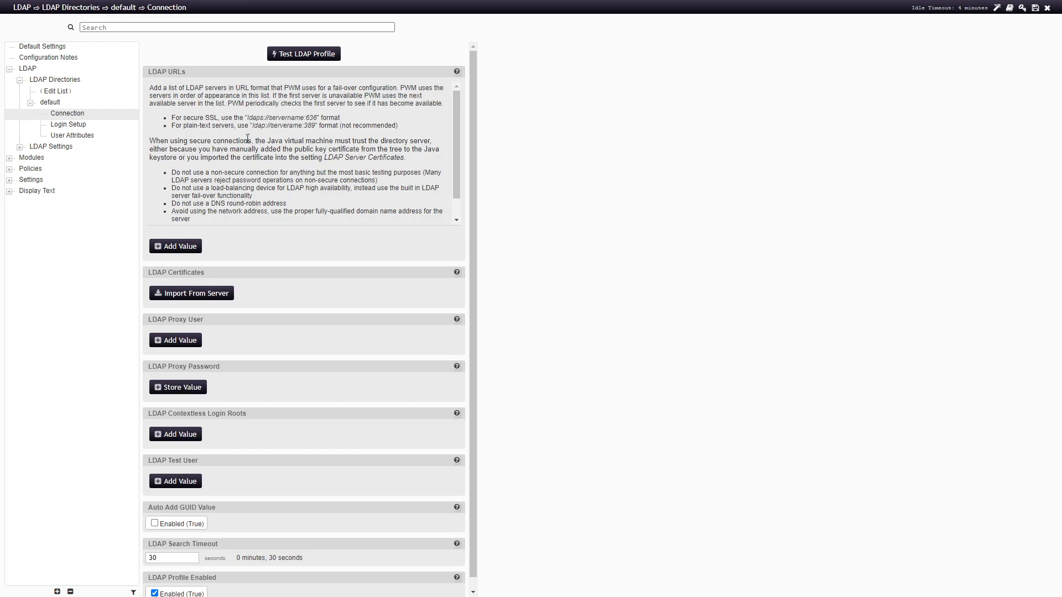
left_click_drag(252, 127, 296, 127)
left_click(255, 156)
left_click(176, 246)
type("ldap://servername:389")
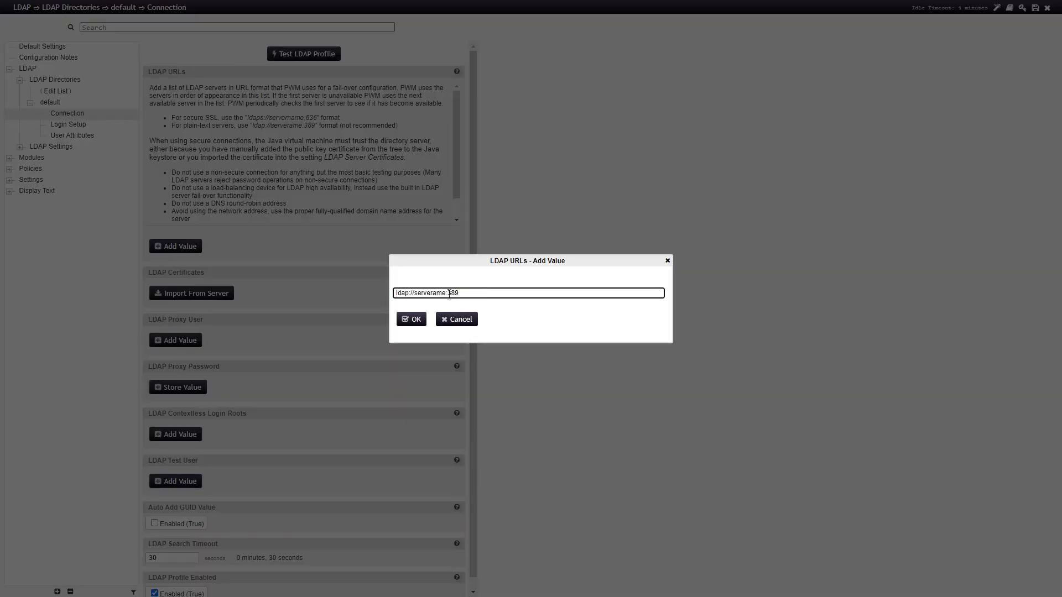
mouse_move(444, 293)
left_mouse_down()
mouse_move(414, 293)
mouse_move(448, 293)
left_mouse_up()
type("192.168.1.150")
left_click(410, 319)
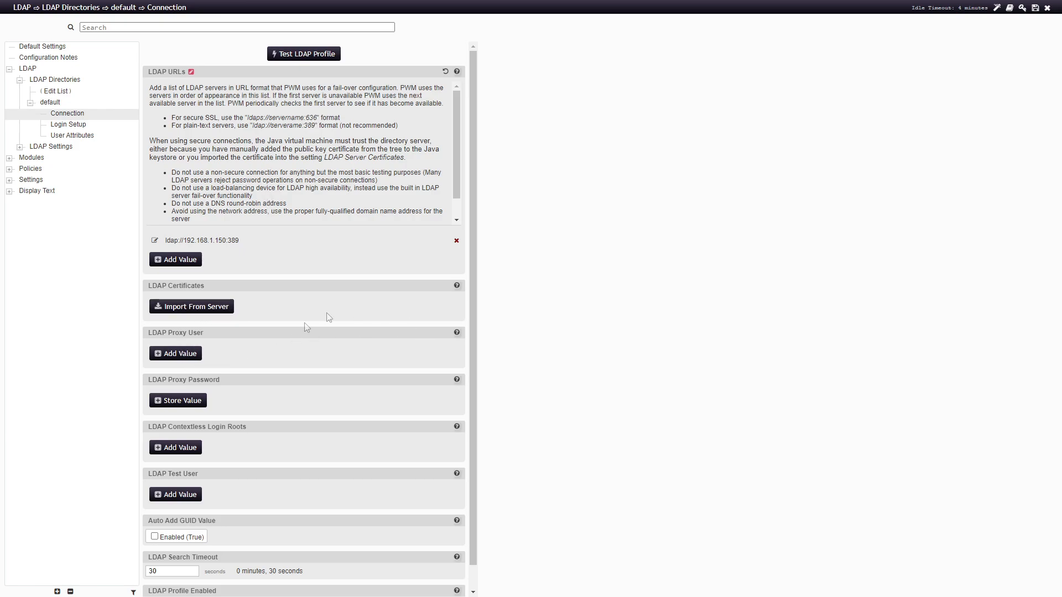
Pick the admin account as LDAP proxy user and store its proxy password
left_click(167, 356)
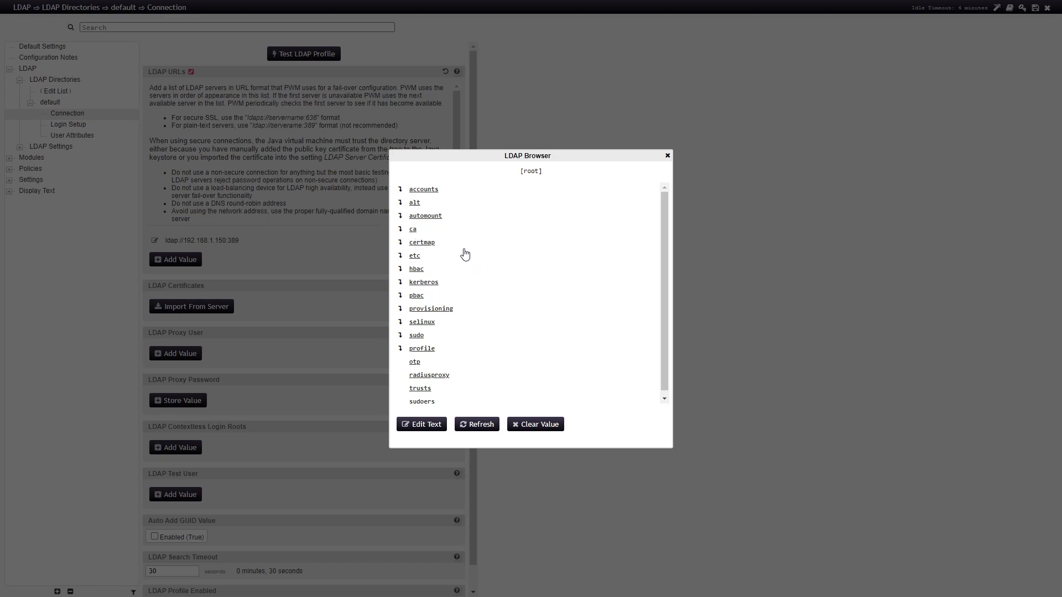
left_click(424, 189)
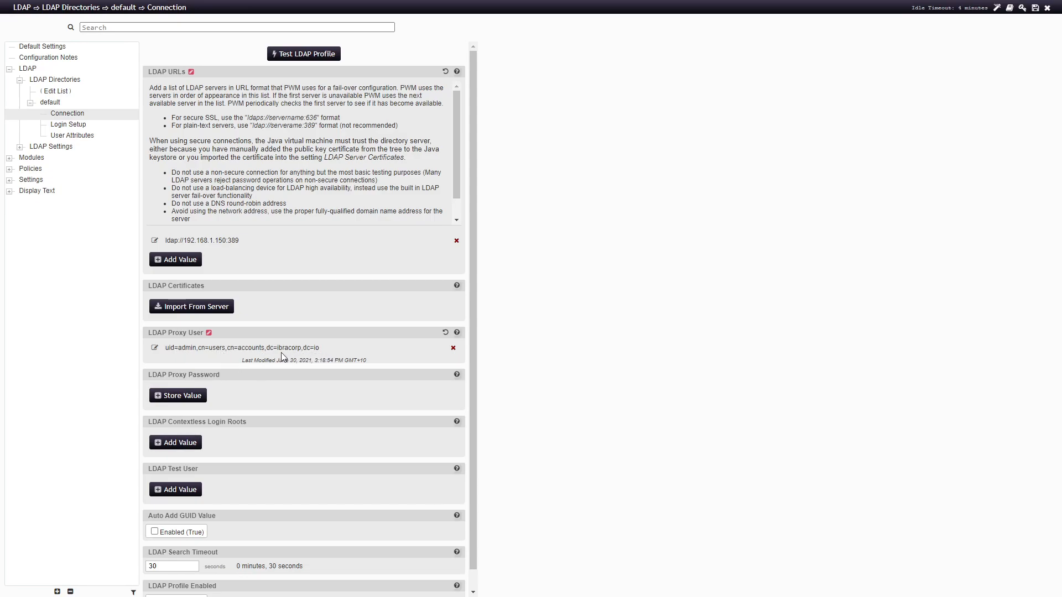
left_click(175, 398)
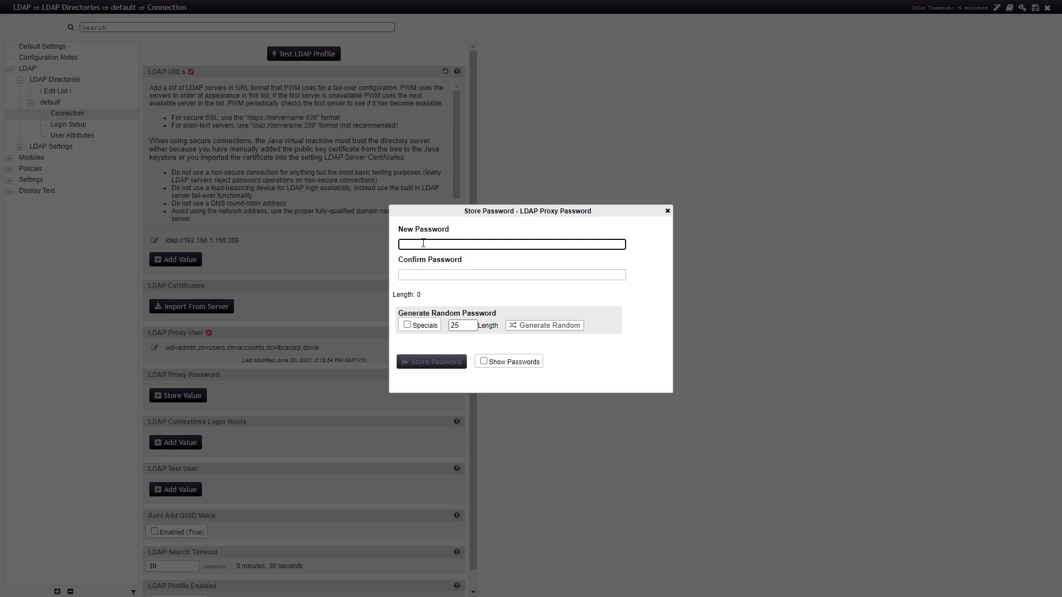
left_click(449, 363)
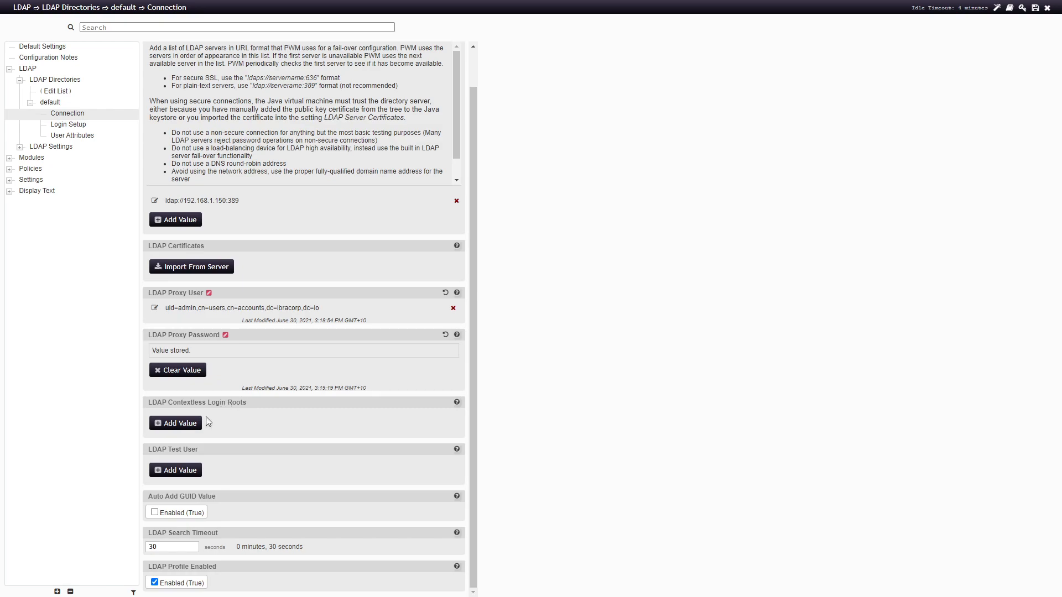
Add cn=users,cn=accounts,dc=ibracorp,dc=io as a contextless login root from the LDAP Browser
left_click(167, 424)
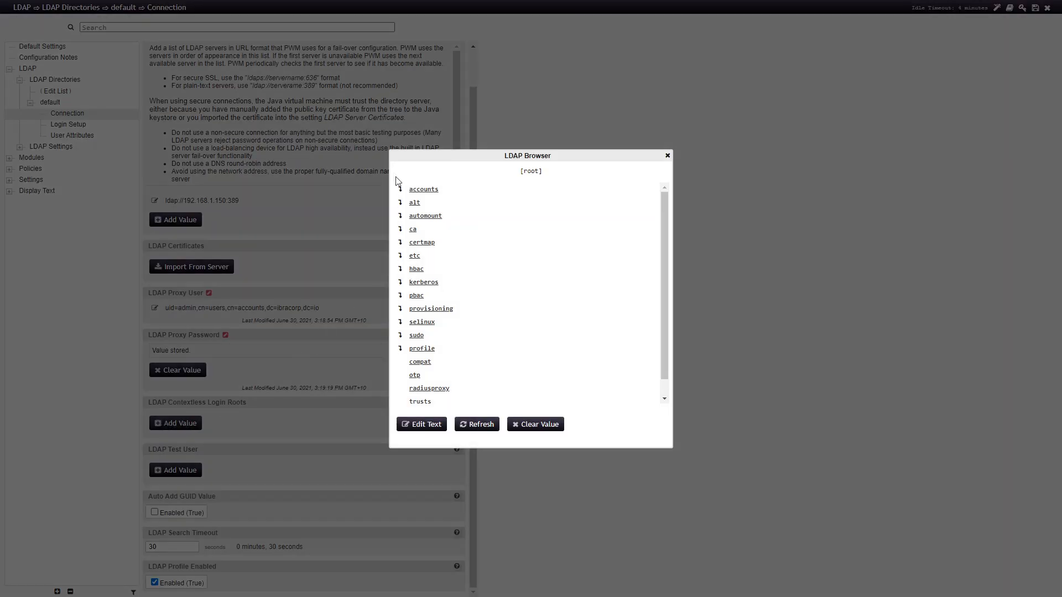
left_click(402, 192)
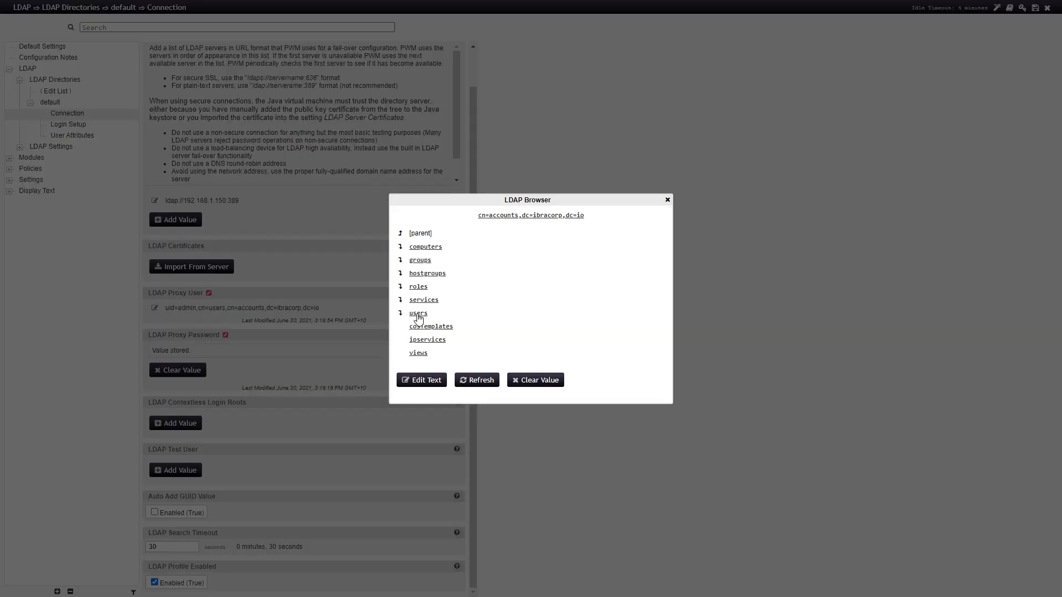
left_click(418, 313)
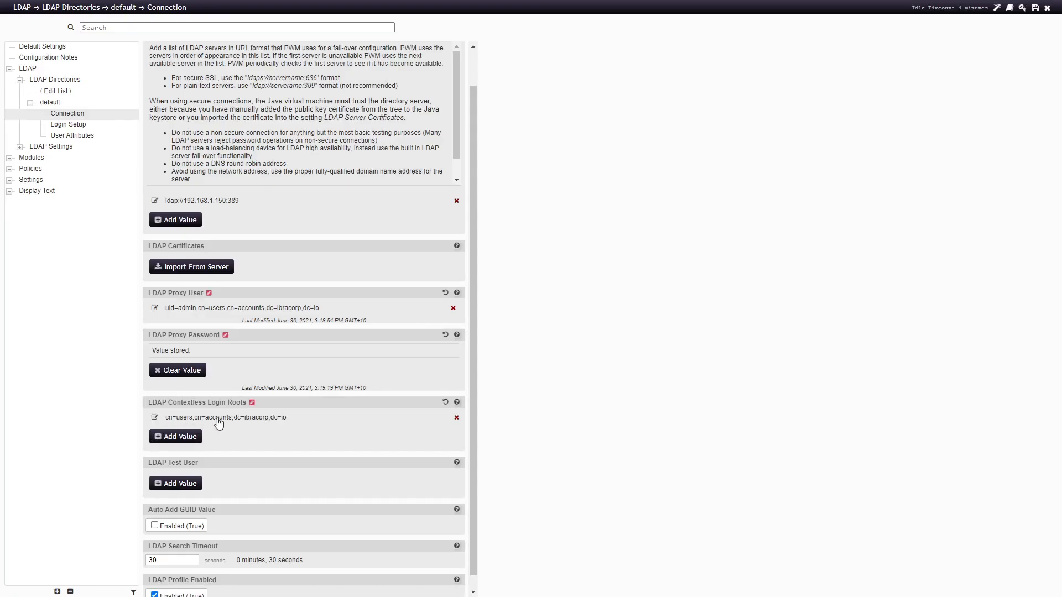
Start adding an LDAP test user by browsing into the directory's accounts branch
scroll(285, 422, "down", 1)
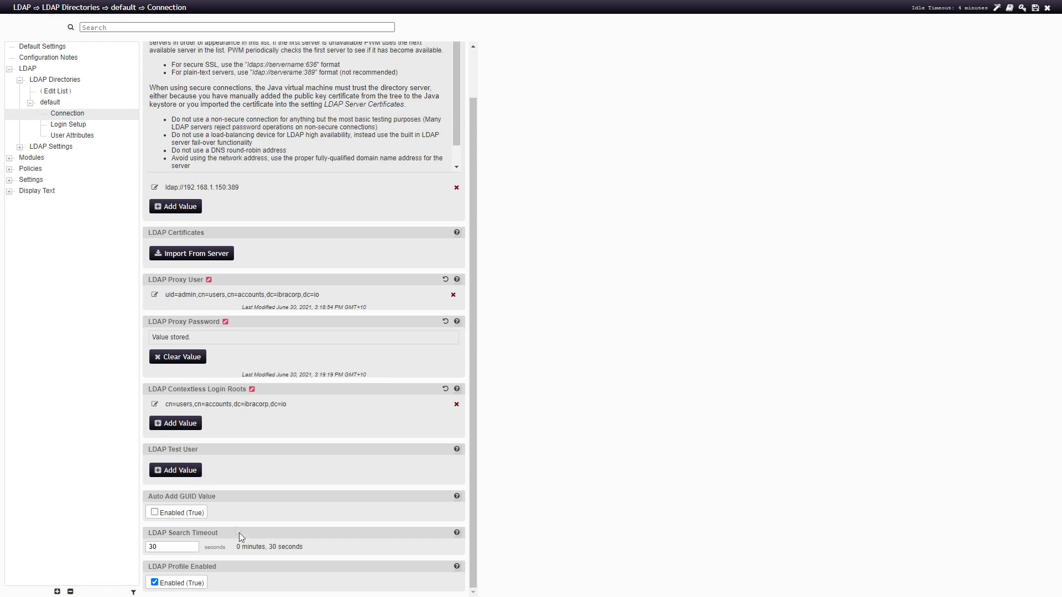
left_click(157, 471)
left_click(399, 189)
Choose uid=test,cn=users,cn=accounts,dc=ibracorp,dc=io as the LDAP test user
left_click(399, 314)
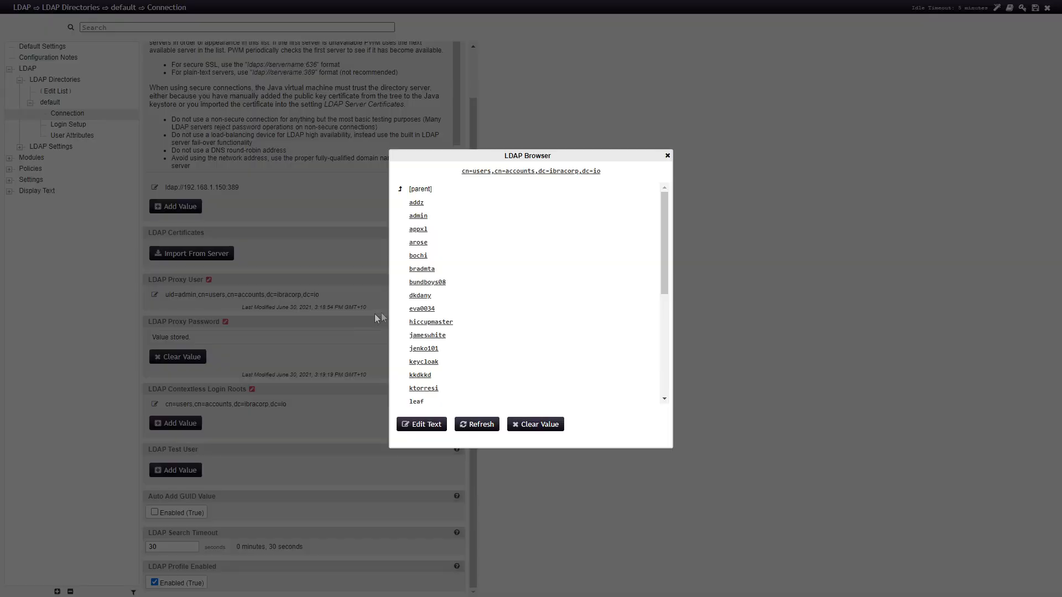
scroll(442, 294, "down", 6)
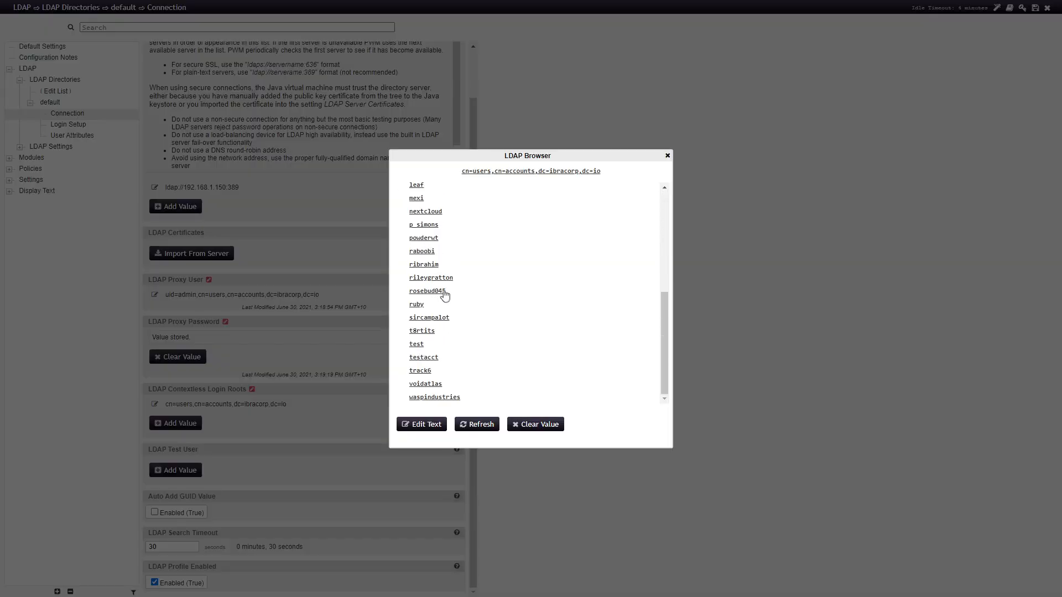
left_click(416, 345)
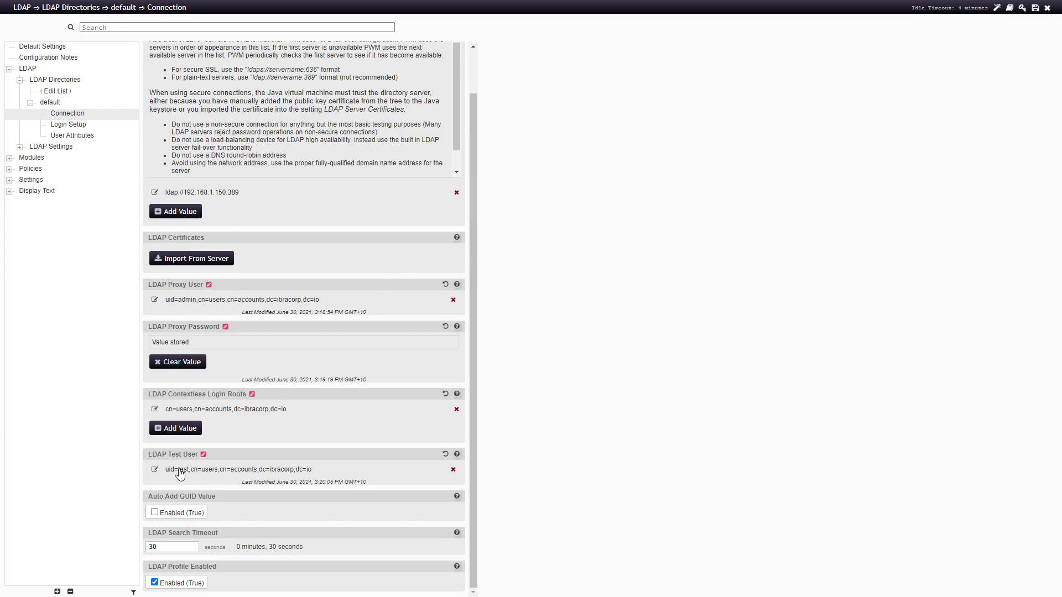
scroll(312, 68, "up", 2)
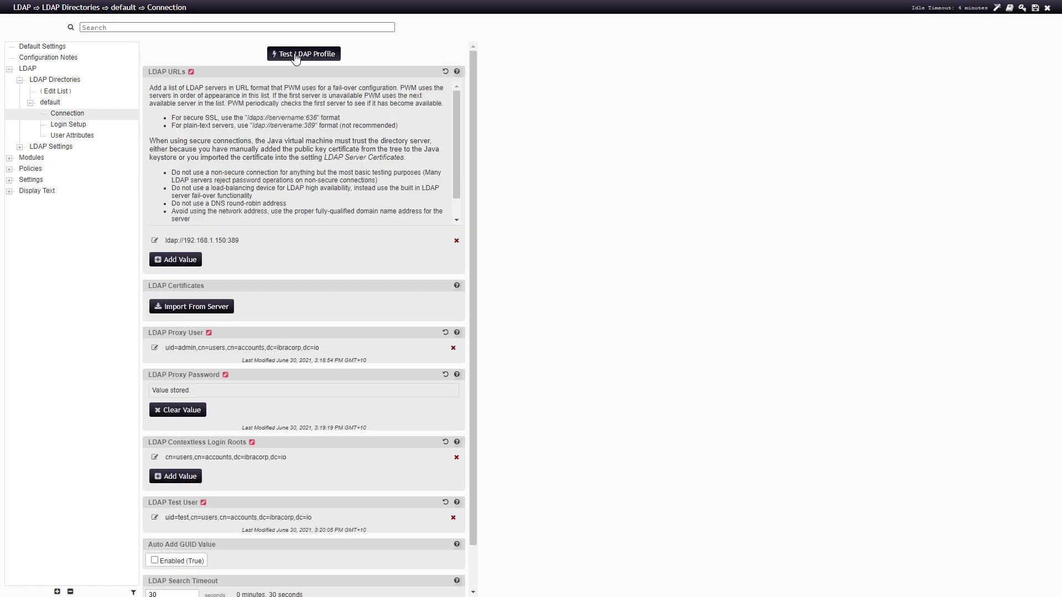
Run the LDAP profile test and dismiss the results reporting servers reachable
left_click(289, 58)
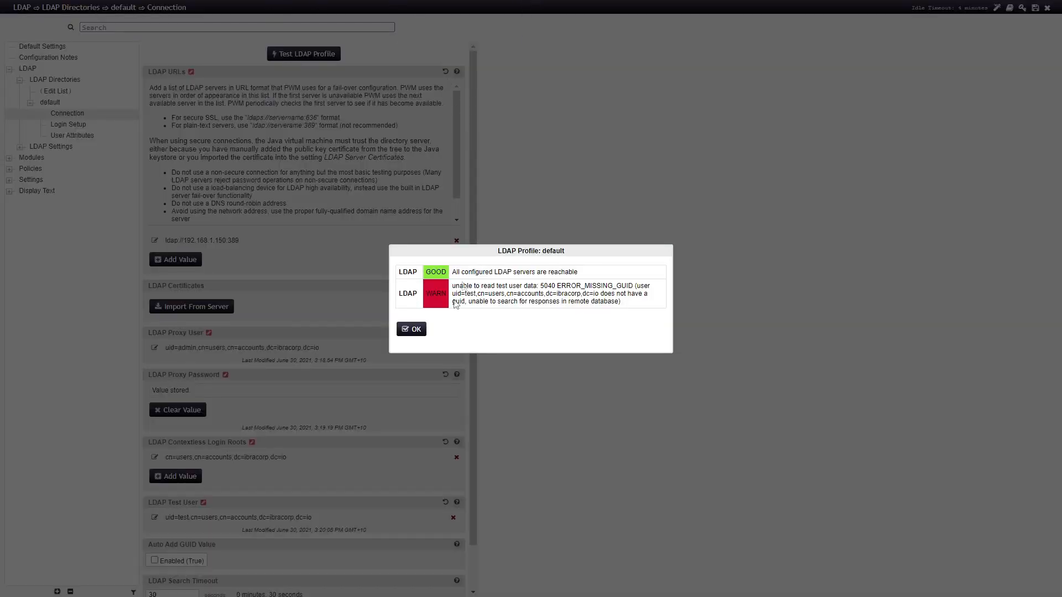
left_click(416, 339)
left_click(75, 127)
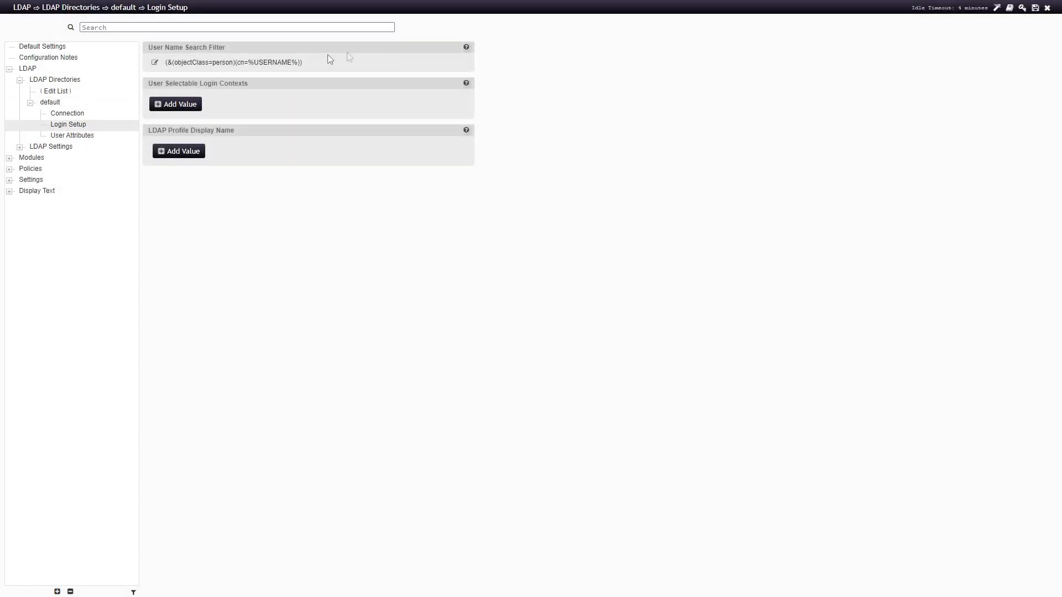
Replace the user name search filter with (&(objectClass=posixAccount)(uid=%USERNAME%))
left_click(177, 67)
left_click_drag(538, 296, 366, 295)
type("(&(objectClass=posixAccount)(uid=%USERNAME%))")
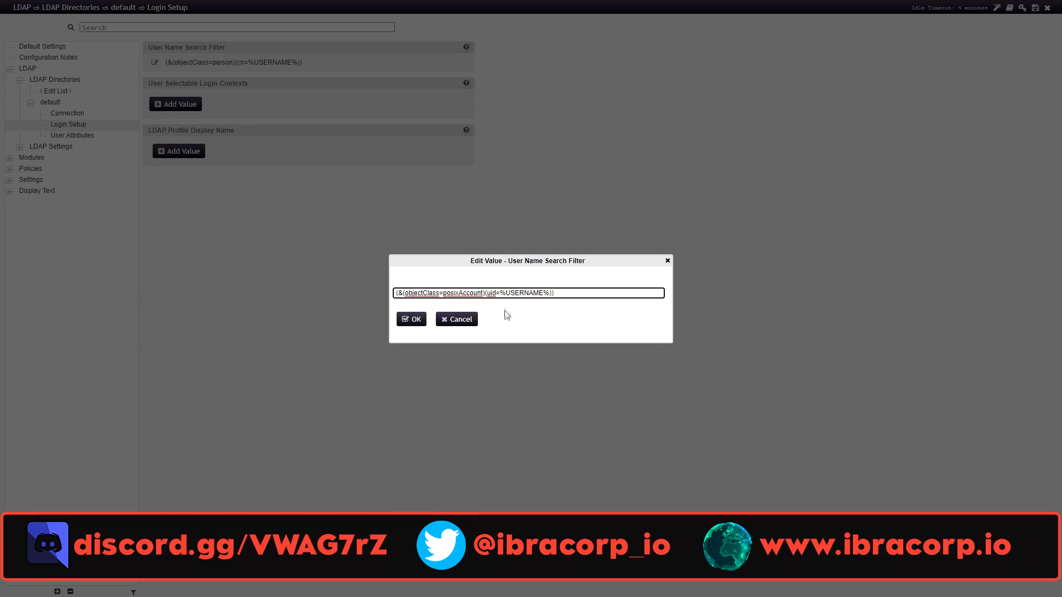
left_click(416, 324)
Rerun the LDAP profile test from Connection, then view the User Attributes settings
left_click(83, 135)
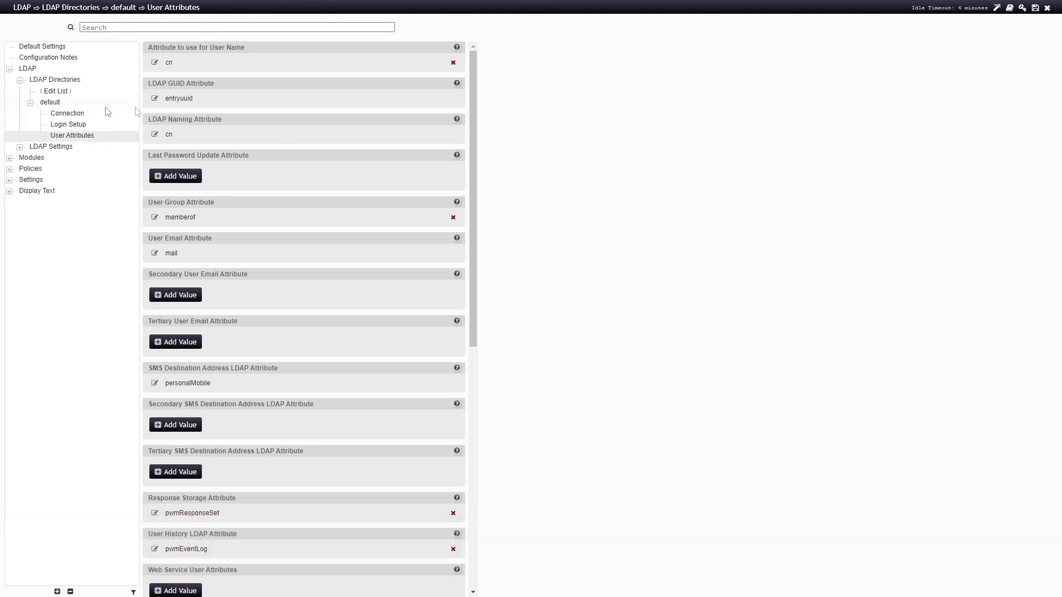
left_click(77, 114)
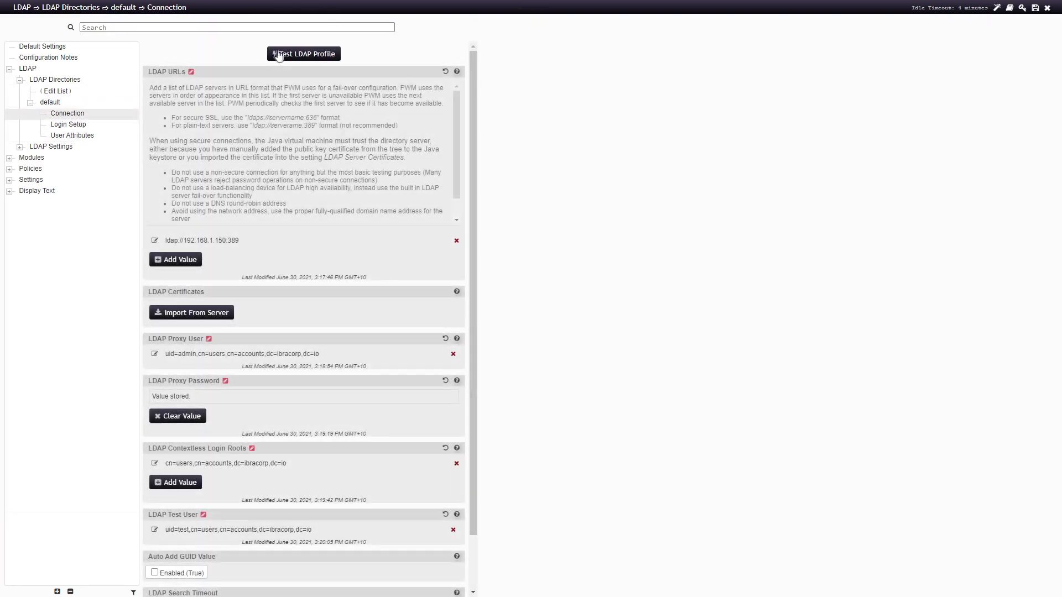
left_click(295, 53)
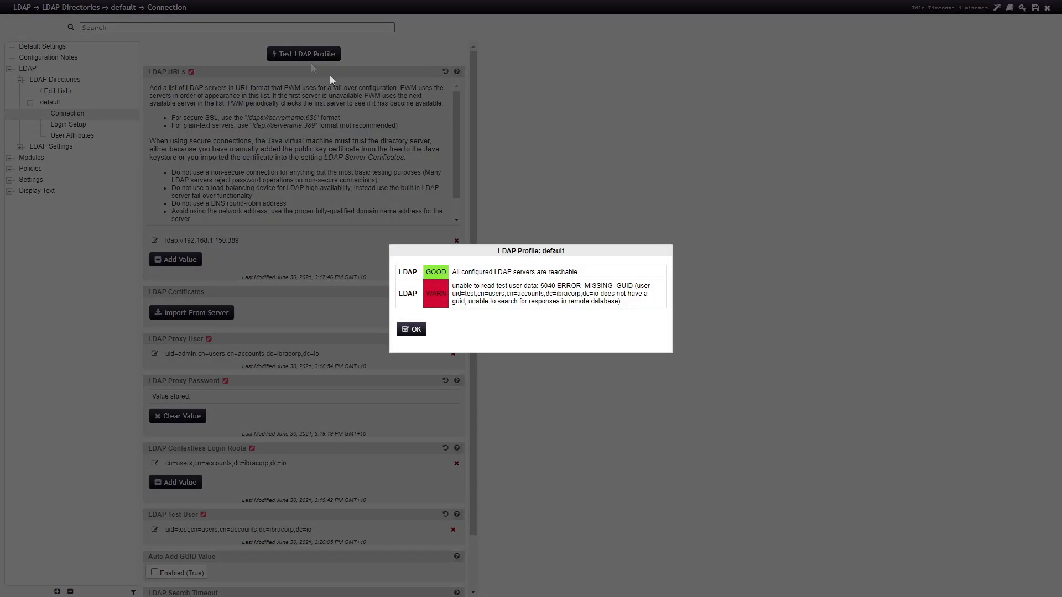
left_click(409, 329)
left_click(83, 126)
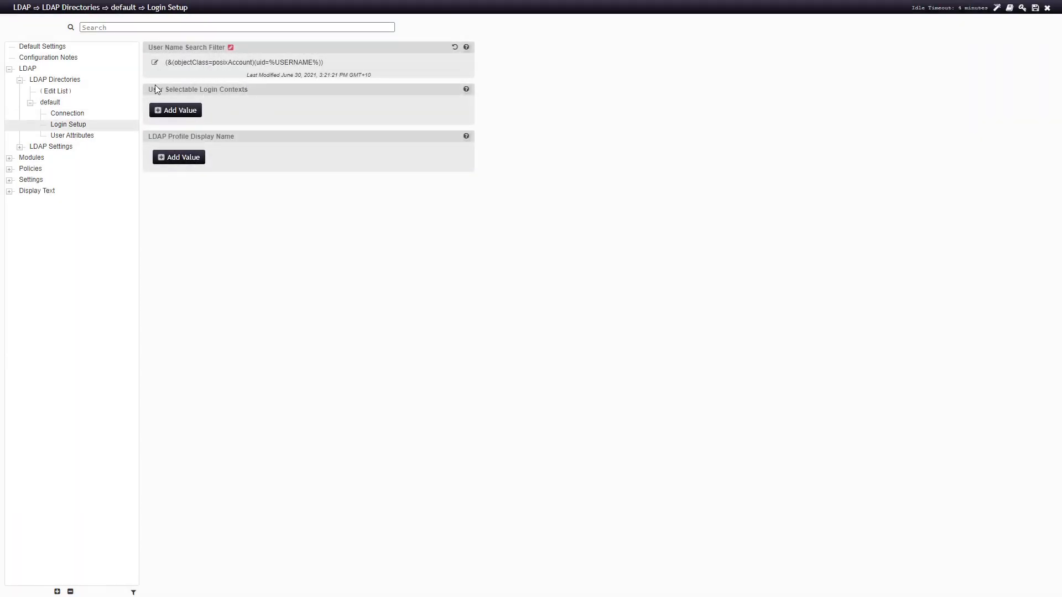
left_click(83, 137)
scroll(336, 232, "down", 6)
scroll(356, 231, "up", 6)
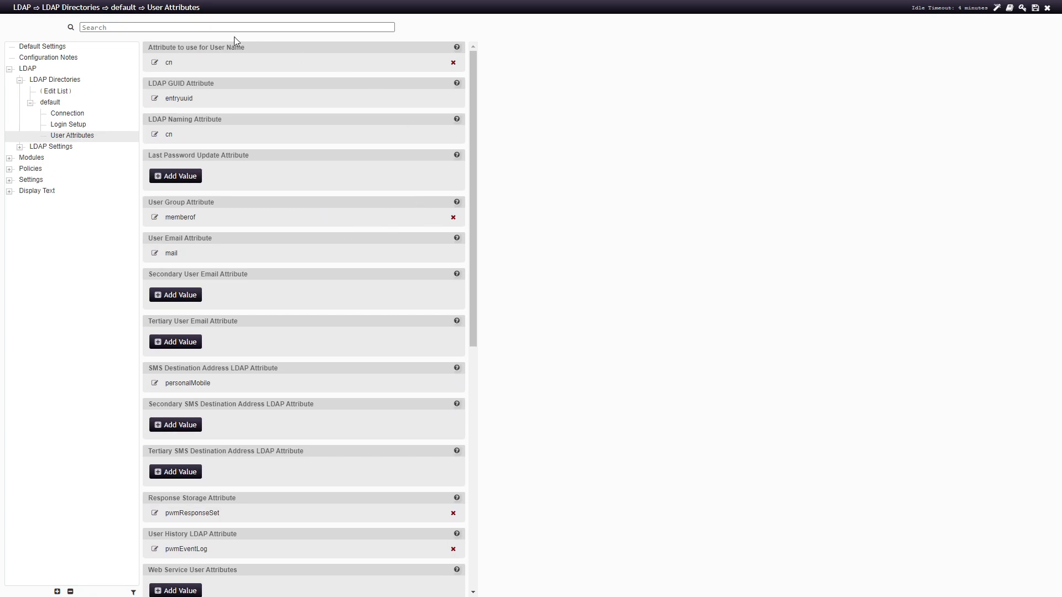
Change the user name attribute from cn to uid and the GUID attribute from entryuuid to ipauniqueid
left_click(155, 62)
key("BackSpace")
key("BackSpace")
type("uid")
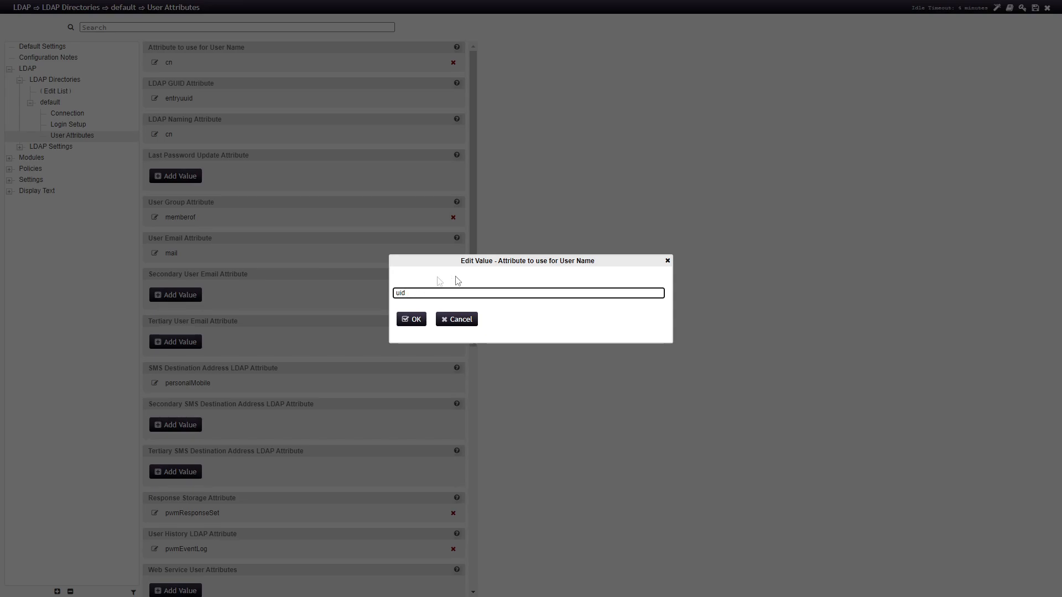
left_click(411, 319)
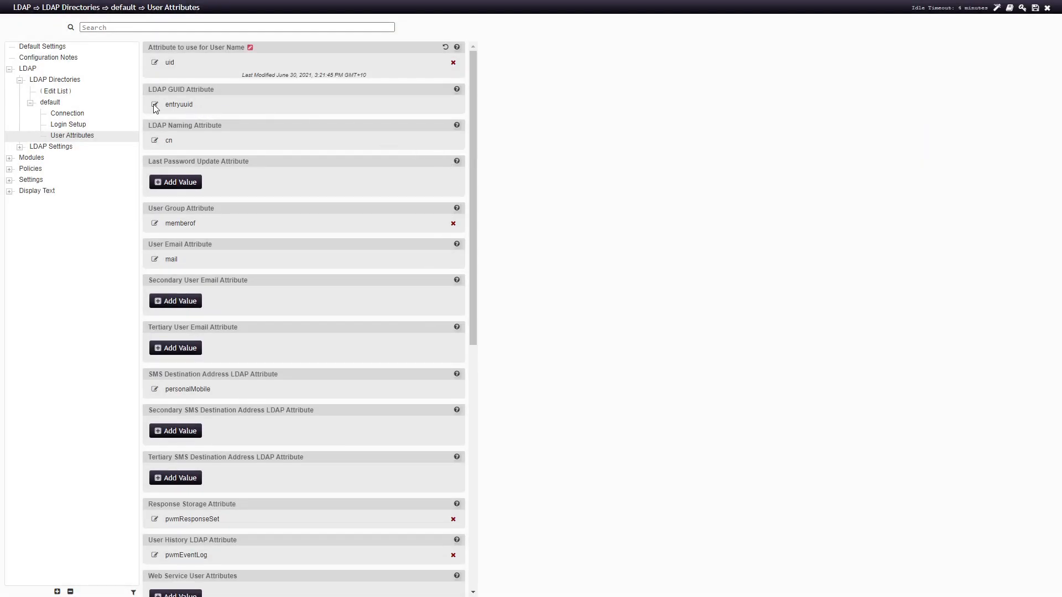
left_click(155, 104)
left_click_drag(439, 293, 378, 288)
type("ipauniqueid")
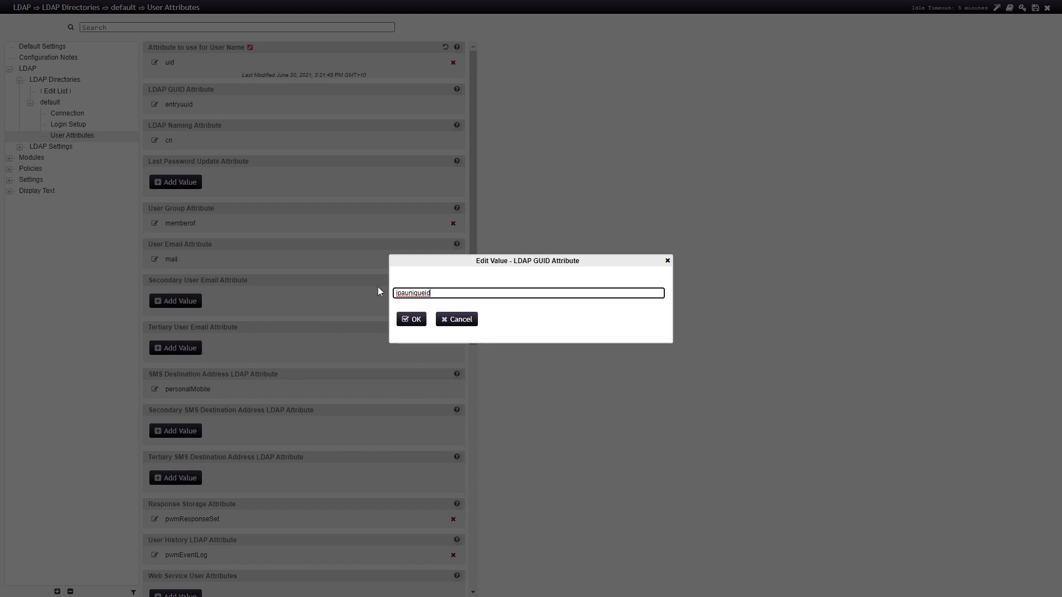
left_click(411, 320)
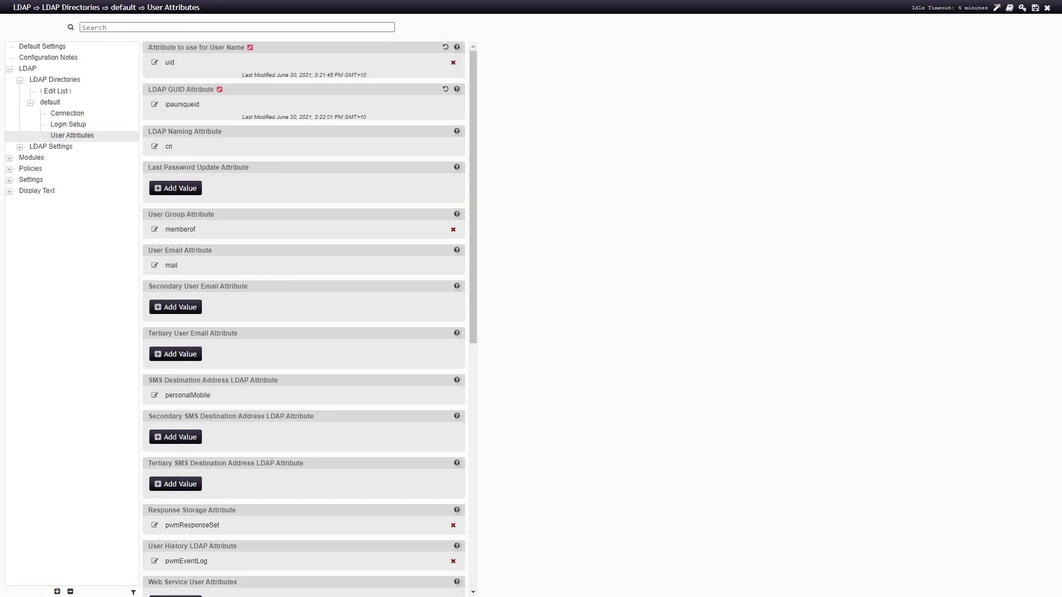
Set the LDAP naming attribute to uid
left_click(154, 147)
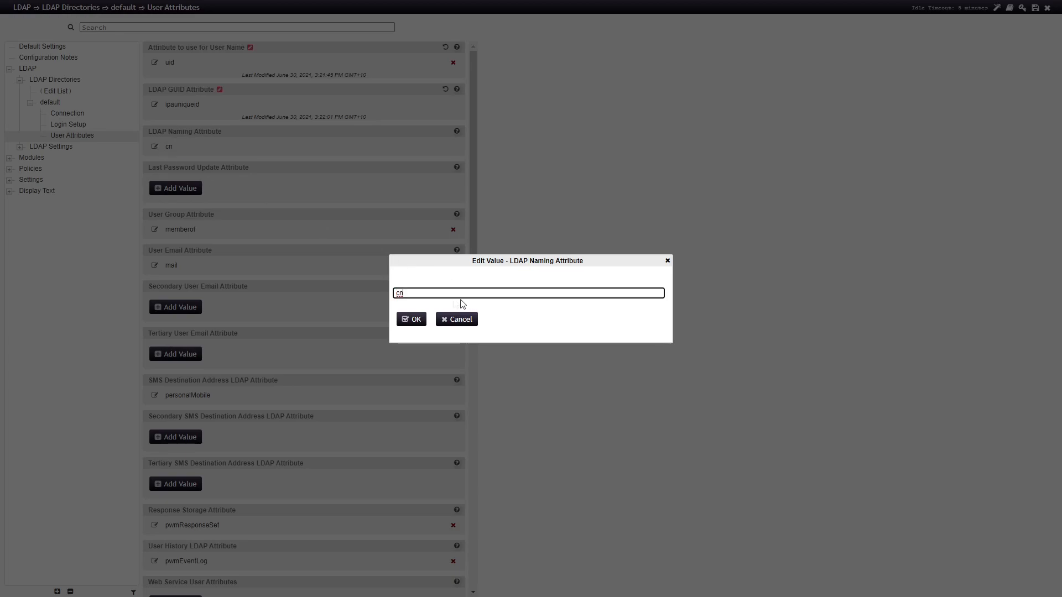
type("uid")
left_click(411, 319)
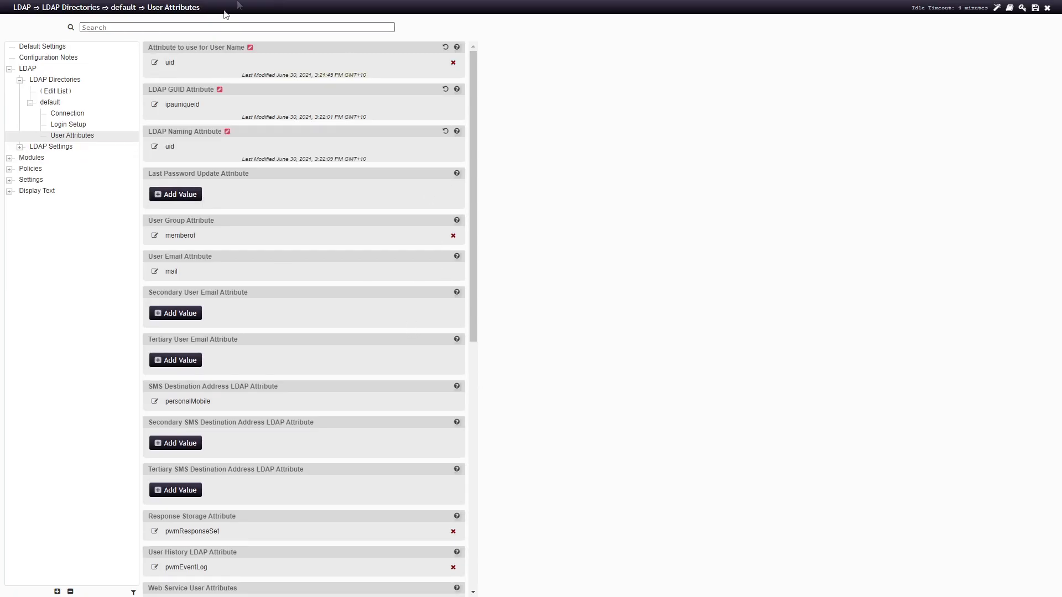
left_click(22, 147)
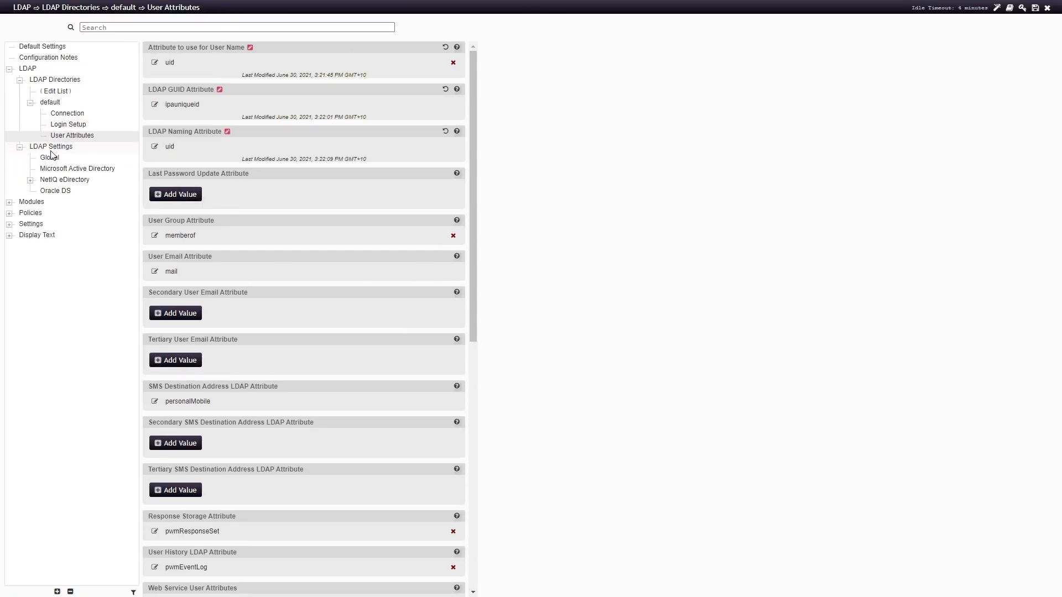
In Global LDAP settings, add posixAccount as User Object Class and remove inetOrgPerson
left_click(56, 160)
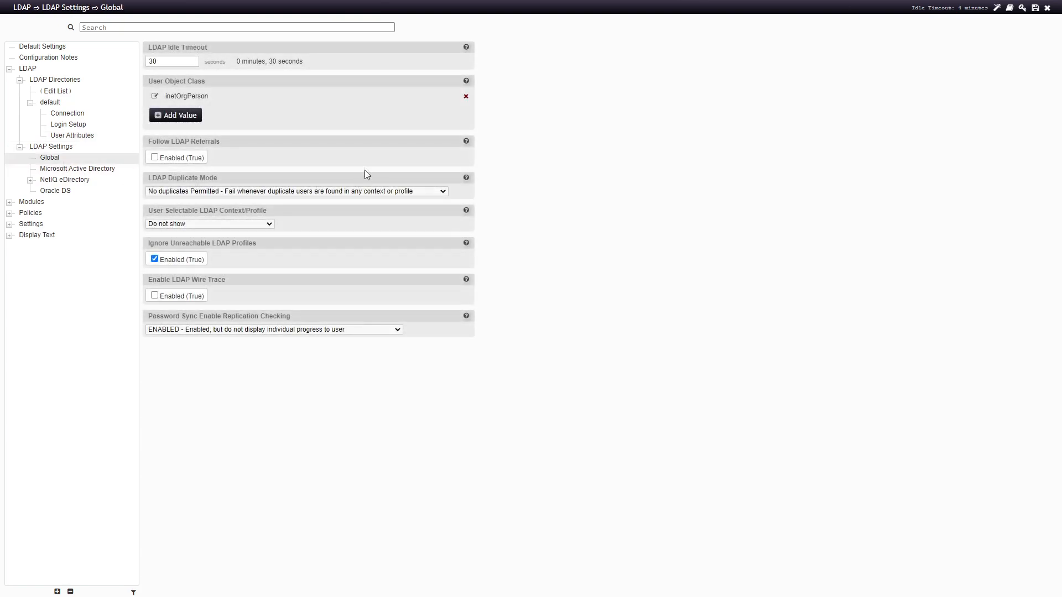
left_click(191, 118)
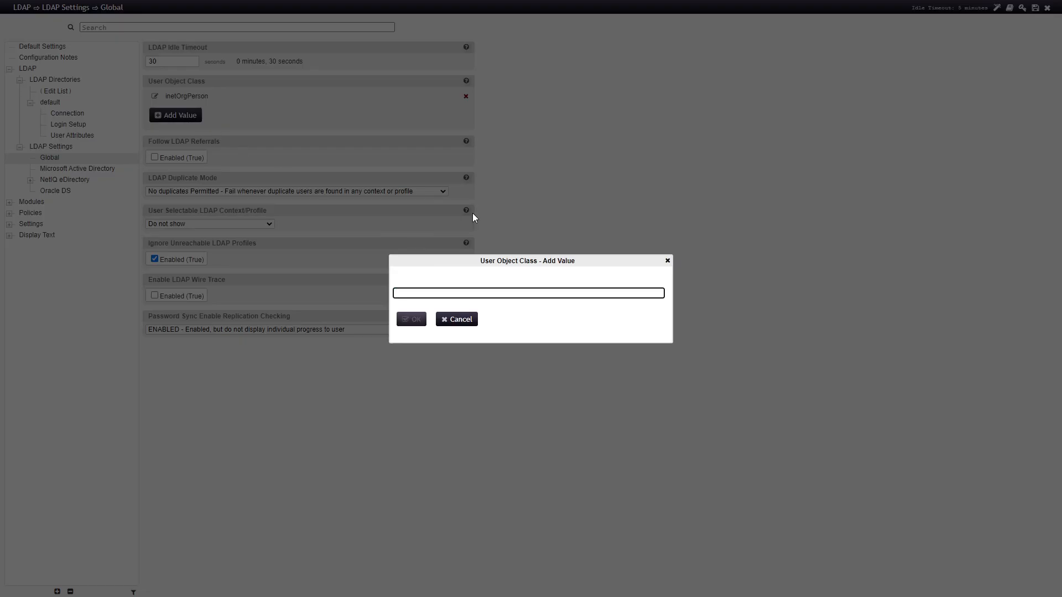
type("posixAccount")
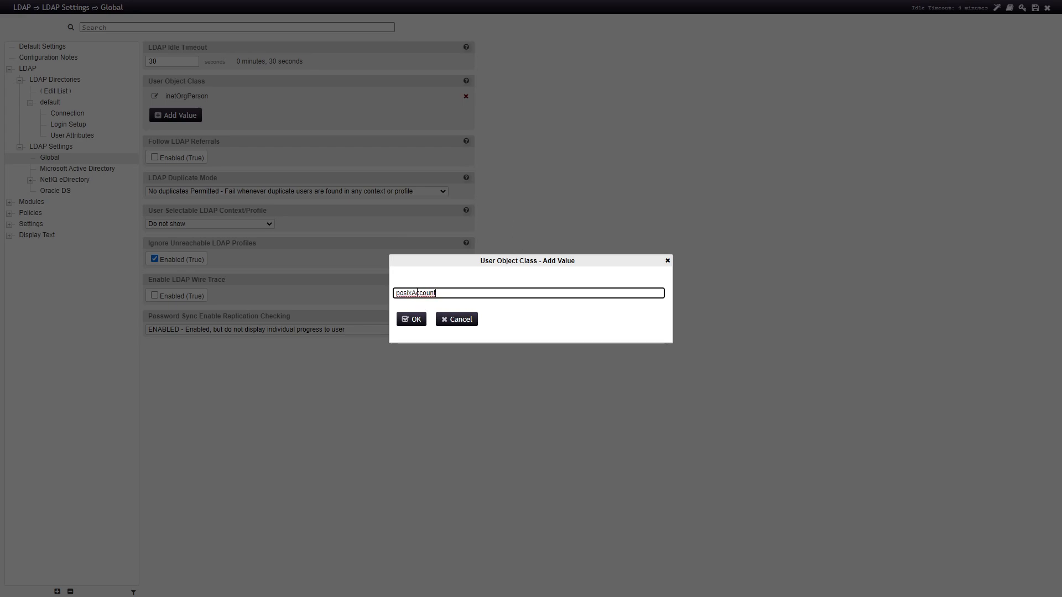
left_click(412, 321)
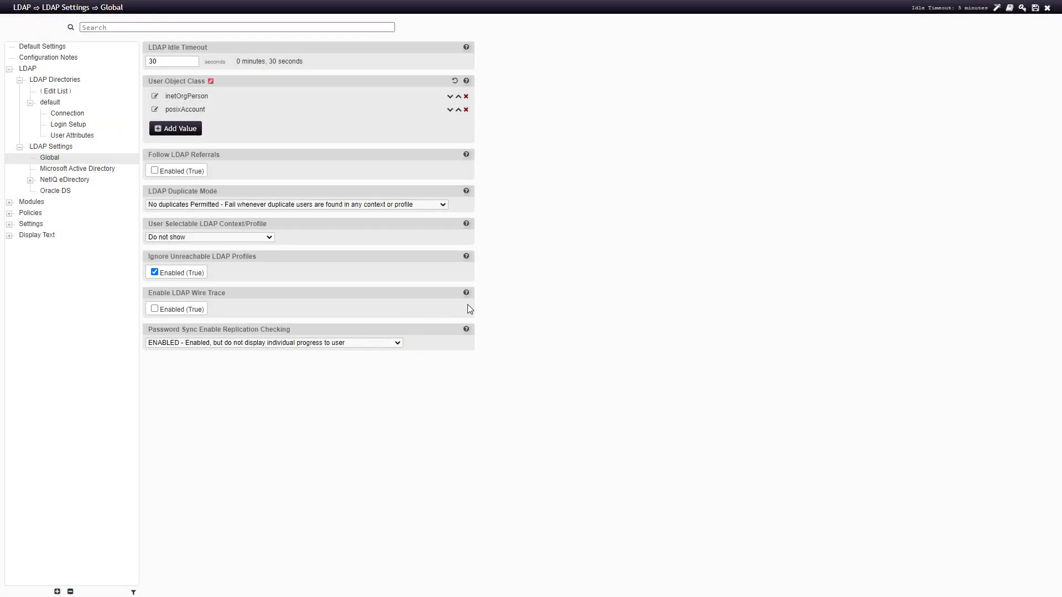
left_click(466, 97)
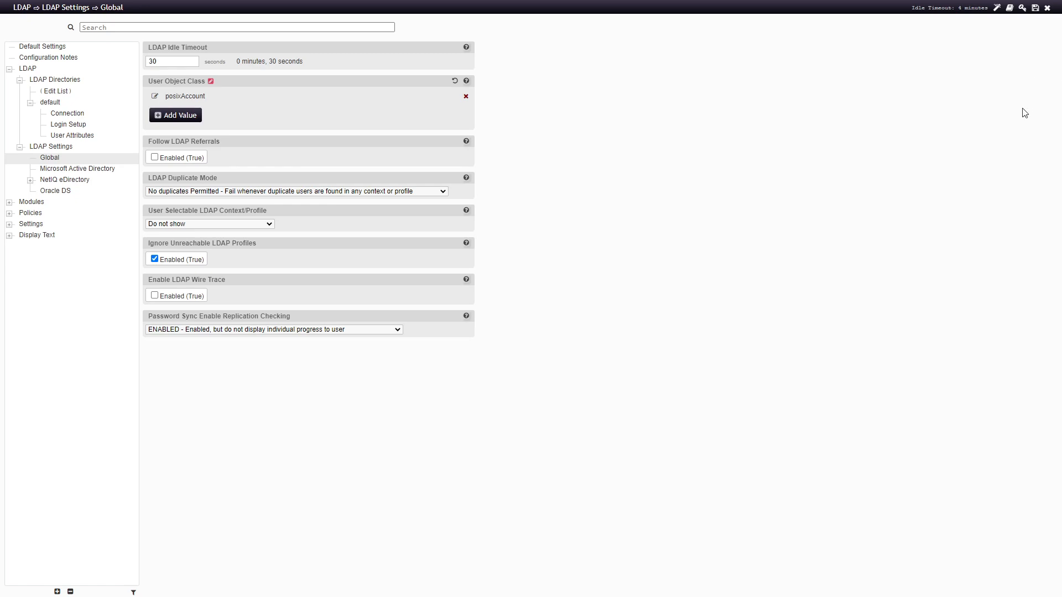
Save the configuration, re-enter the editor, and retest the LDAP profile, which warns 5051 ERROR_DB_UNAVAILABLE
left_click(1036, 11)
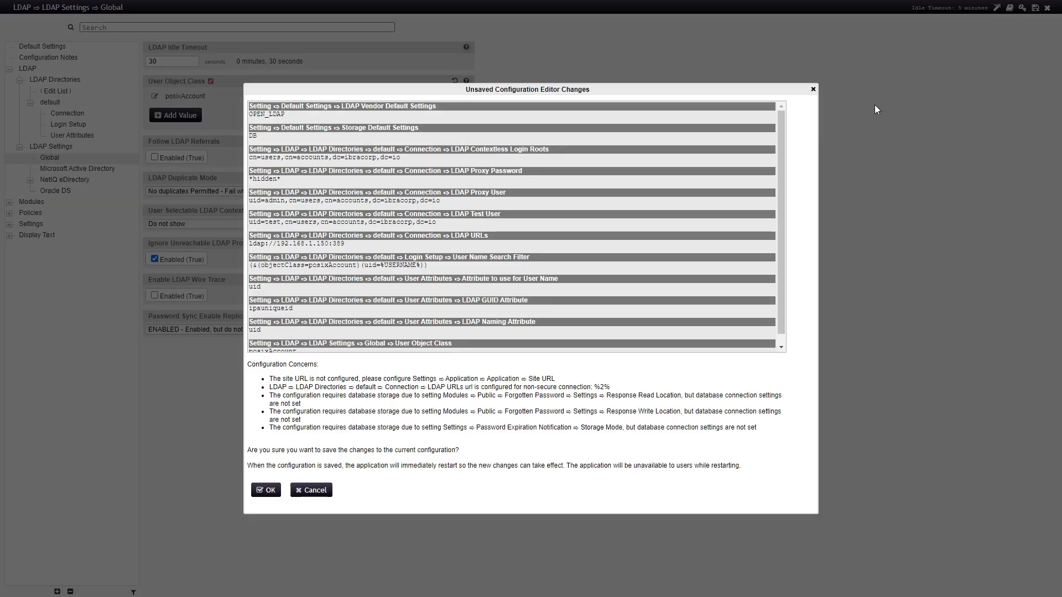
left_click(269, 491)
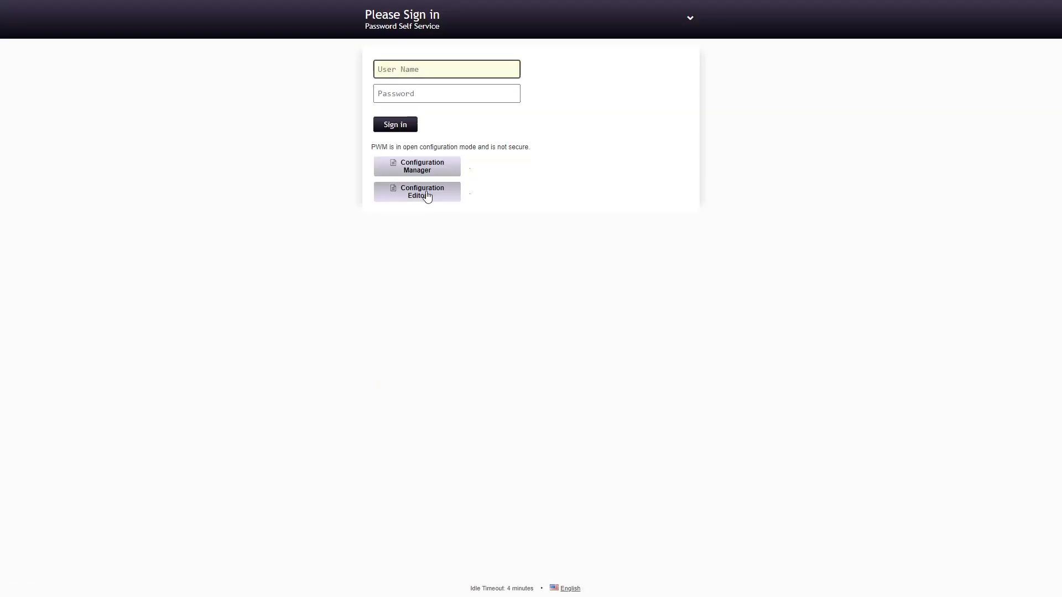
left_click(426, 194)
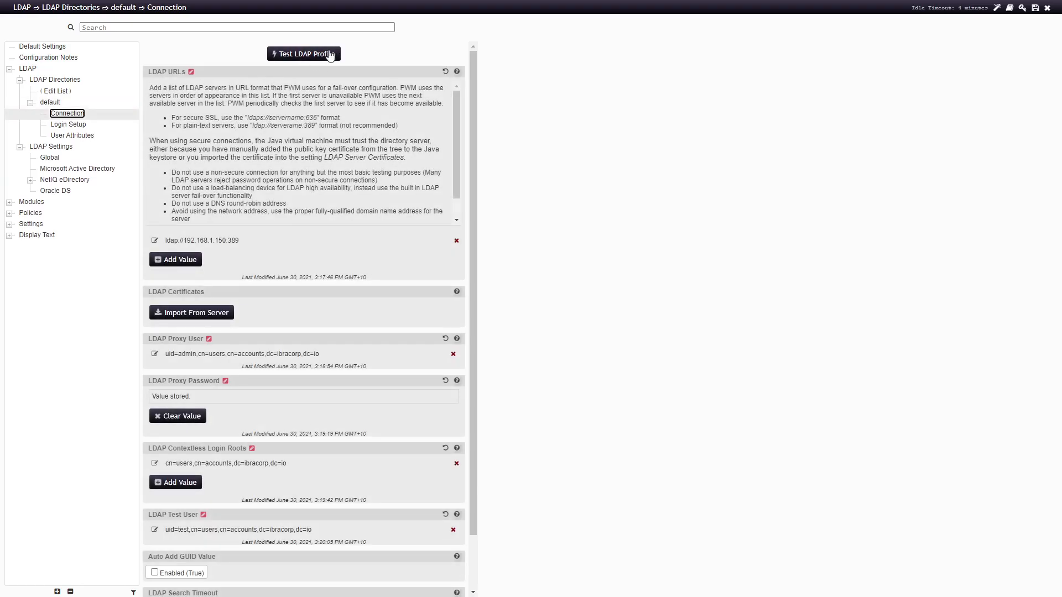
left_click(330, 54)
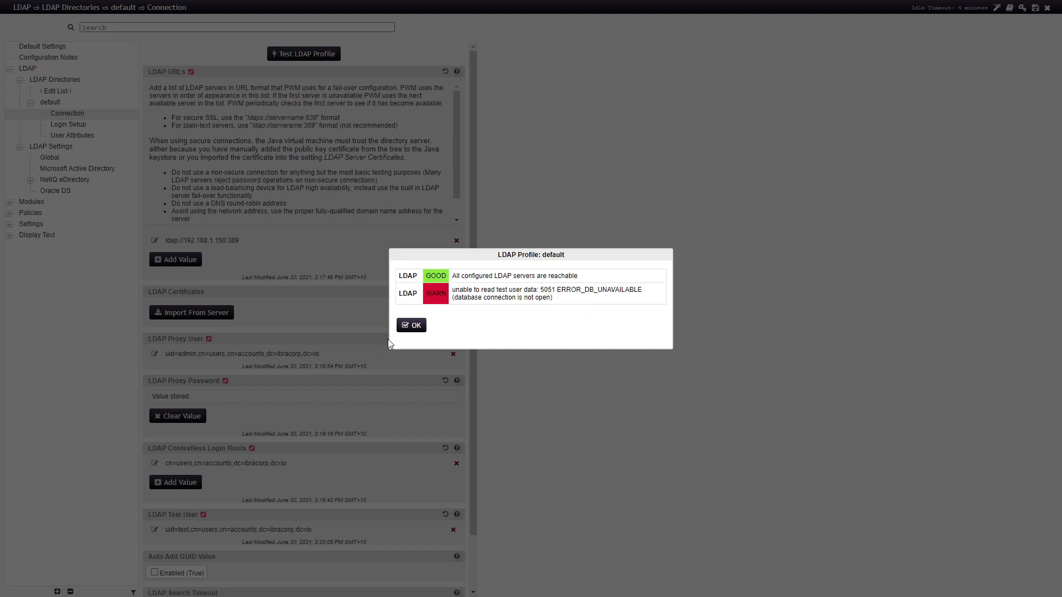
left_click(411, 325)
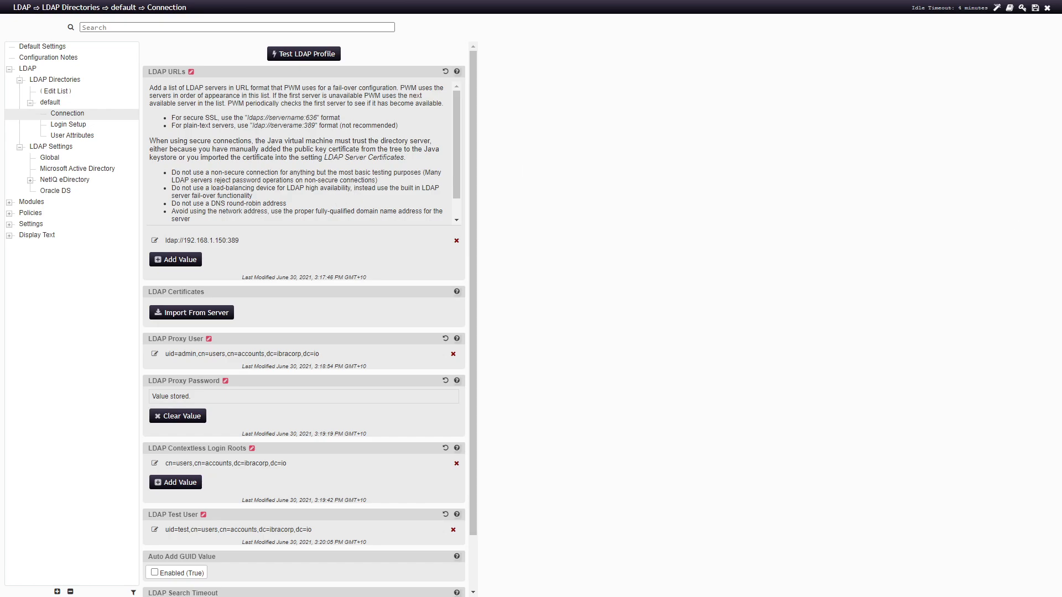
In the Administration module, add an LDAP group entry to administrator permission, removing the filter entry
left_click(28, 202)
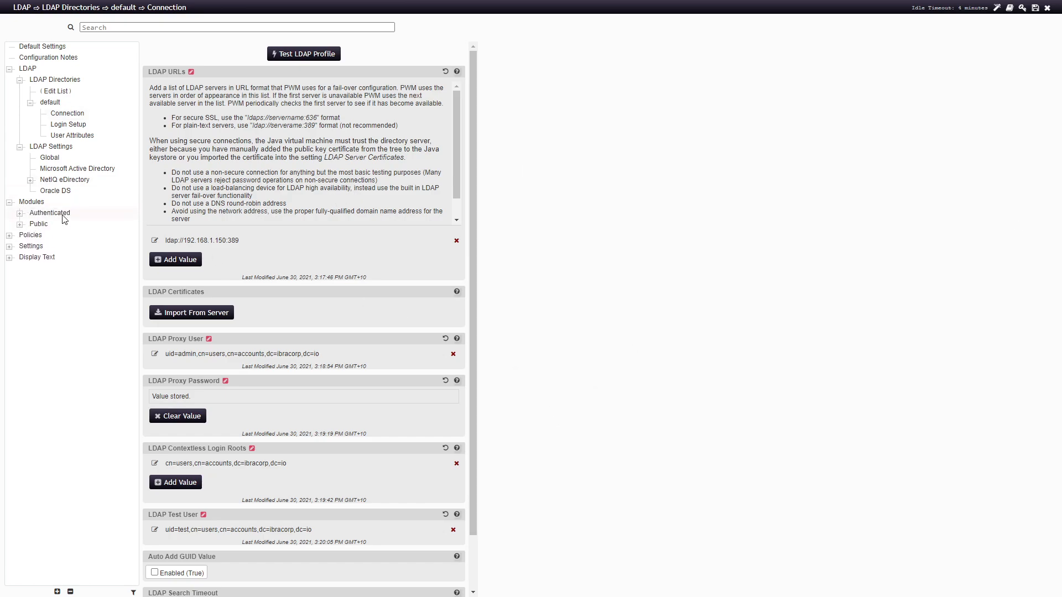
left_click(50, 213)
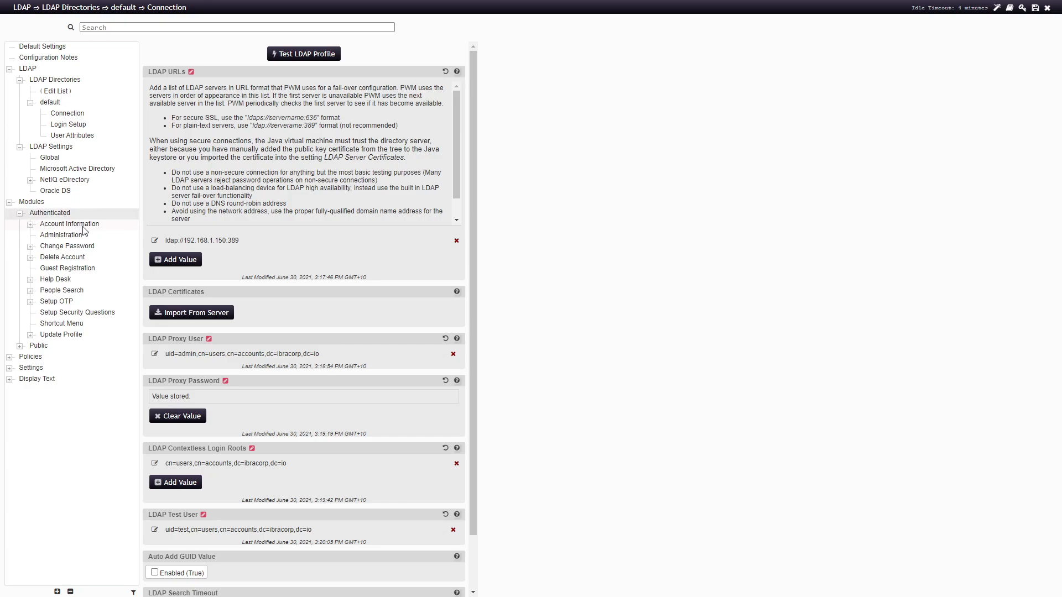
left_click(80, 235)
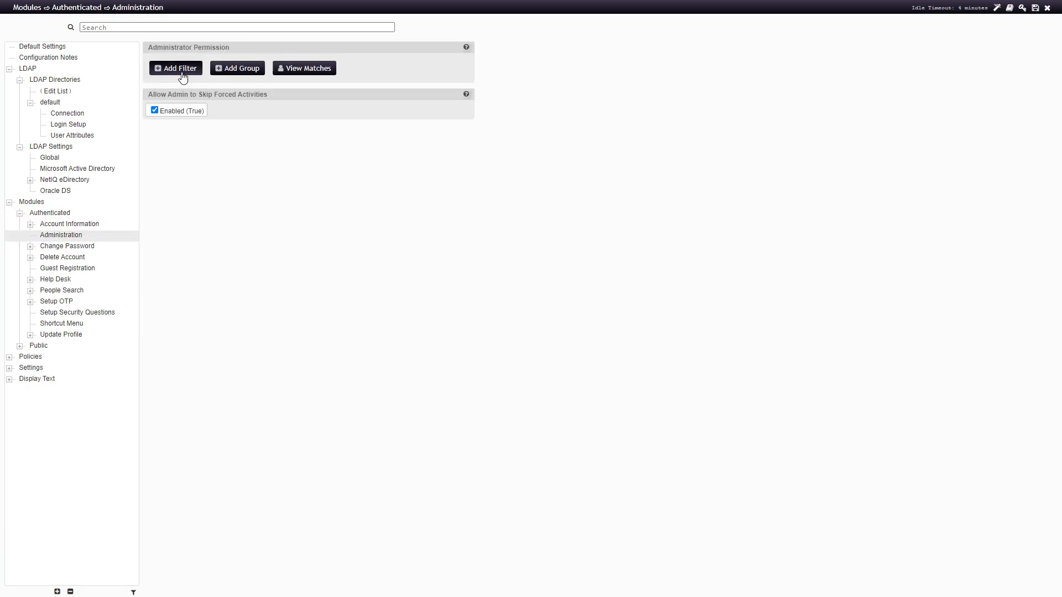
left_click(183, 77)
left_click(248, 130)
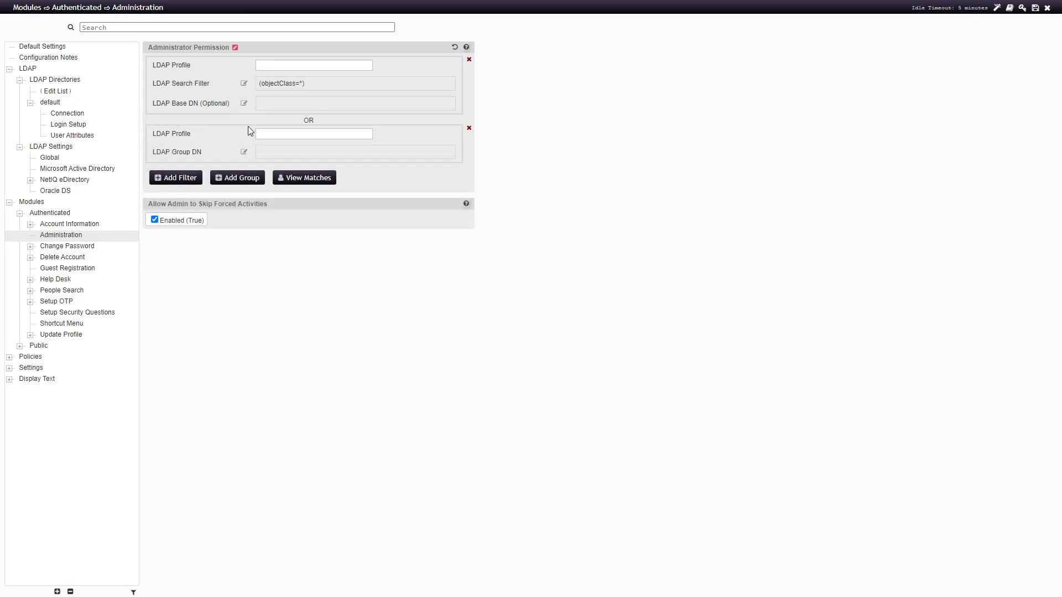
left_click(469, 59)
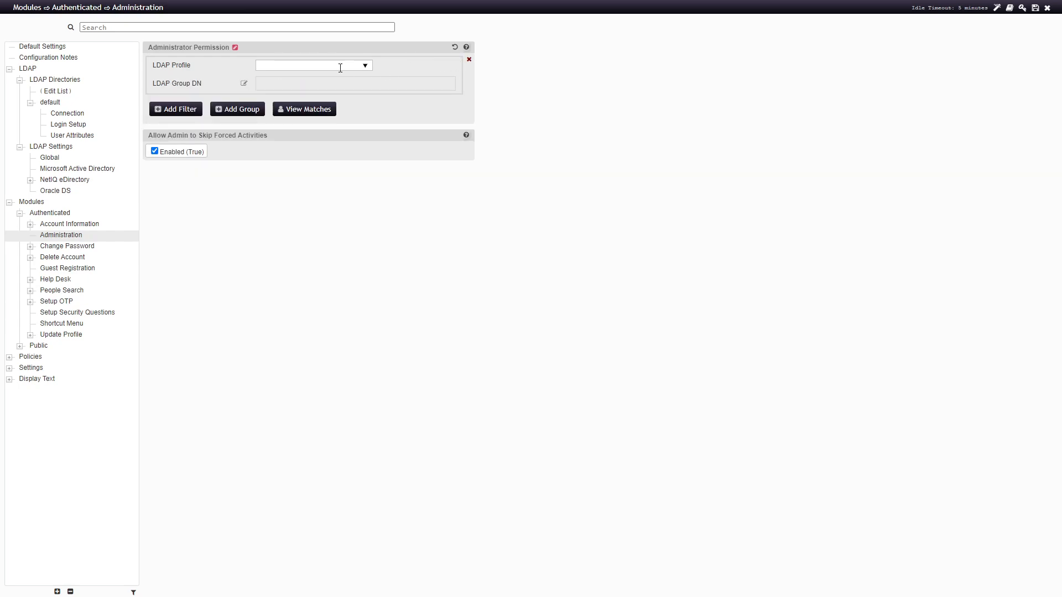
Assign the default LDAP profile and the admins group from accounts > groups as administrators
left_click(309, 63)
left_click(291, 83)
left_click(291, 83)
left_click(244, 84)
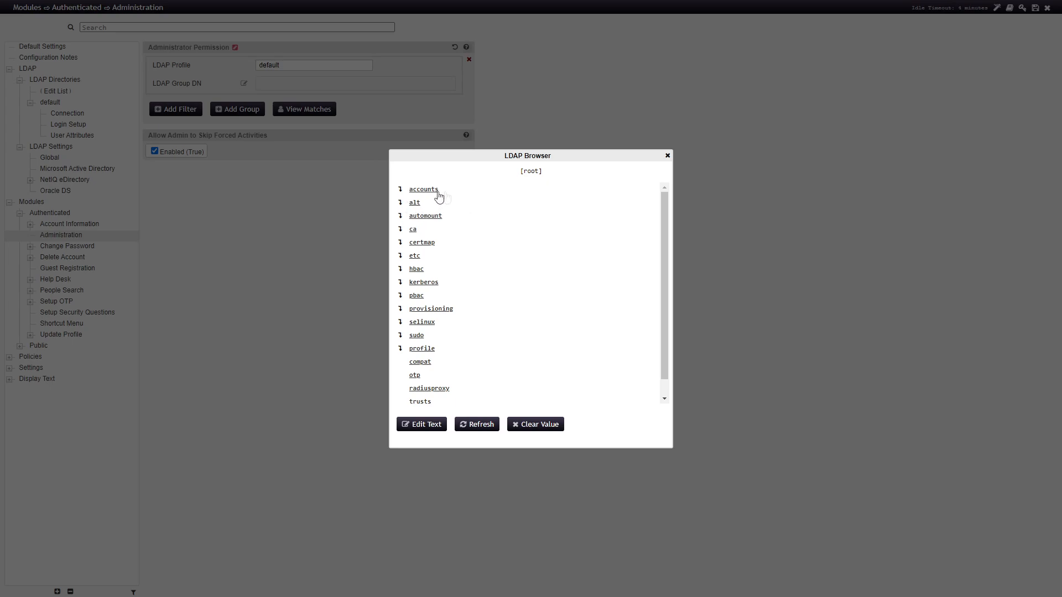
left_click(400, 190)
left_click(400, 263)
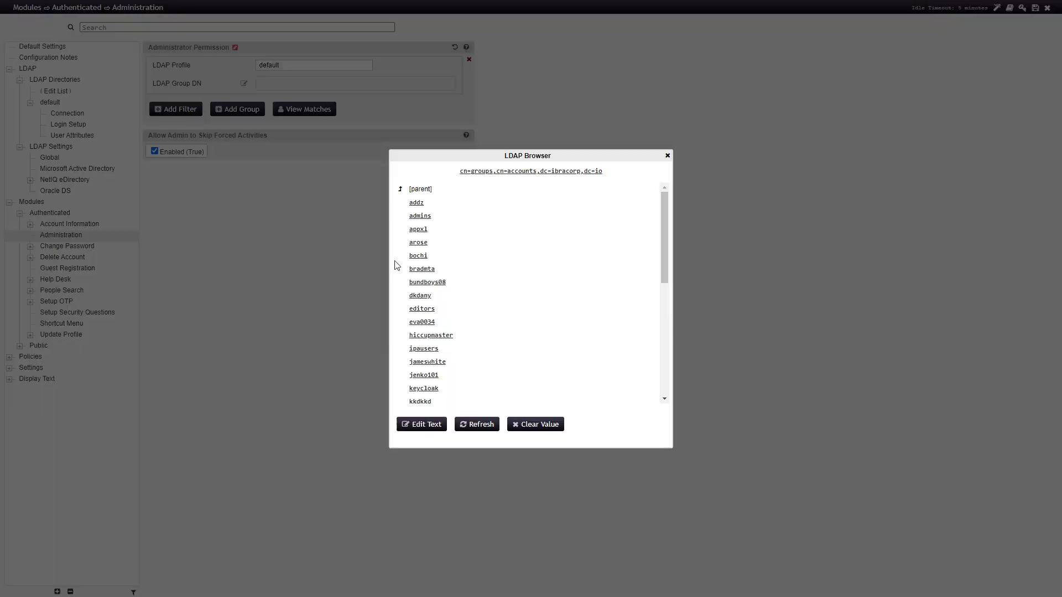
left_click(419, 217)
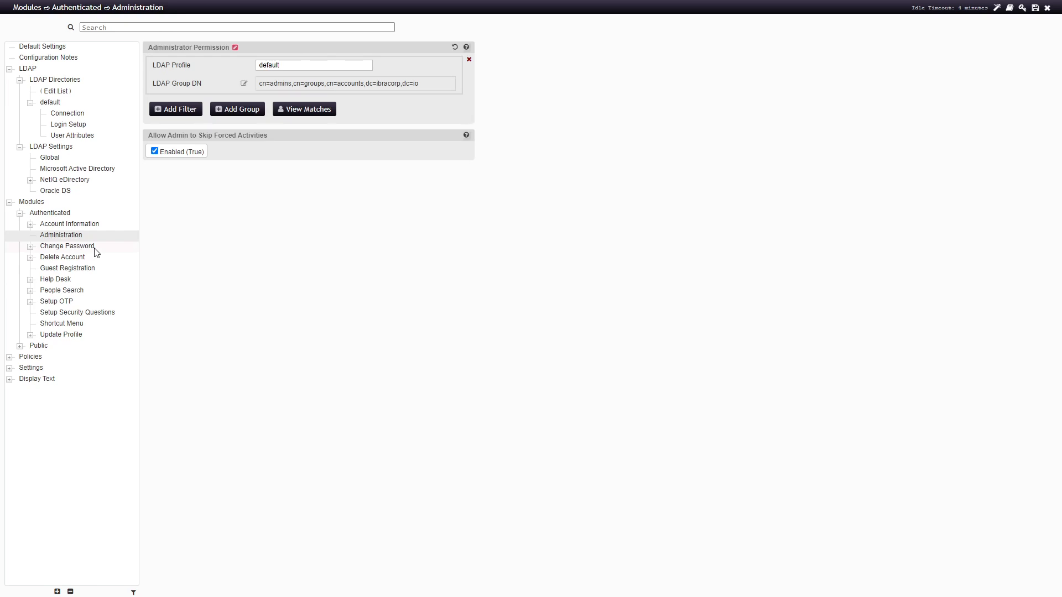
Open the default Change Password profile settings
left_click(67, 251)
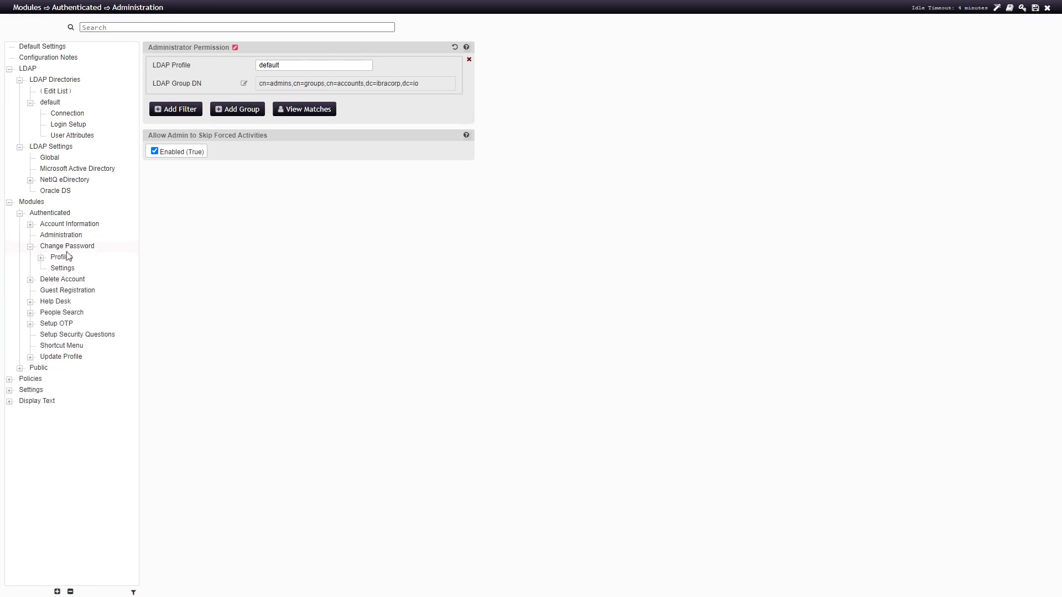
left_click(68, 258)
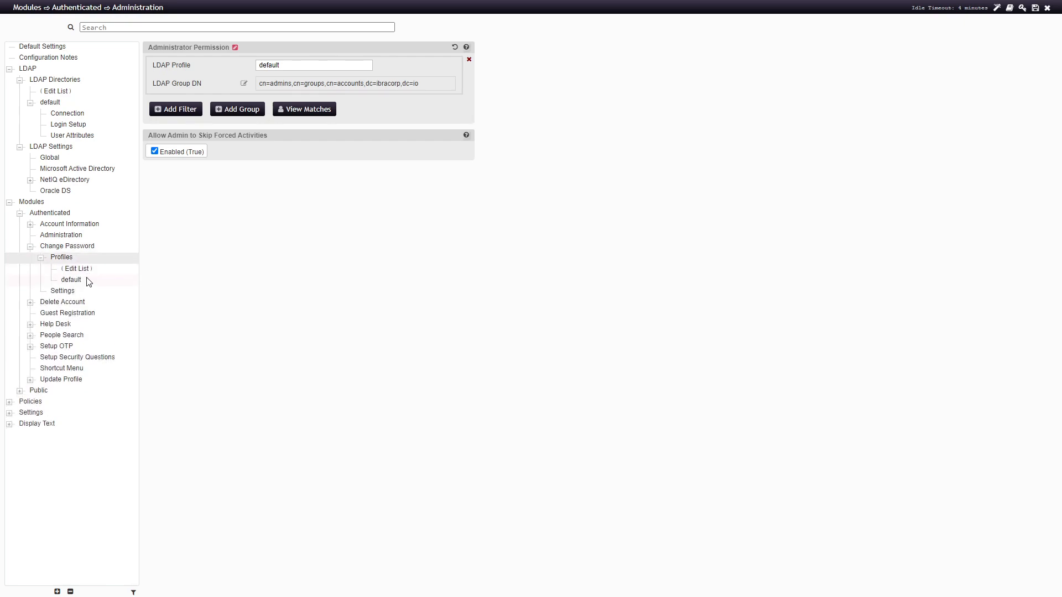
left_click(87, 280)
scroll(255, 189, "down", 2)
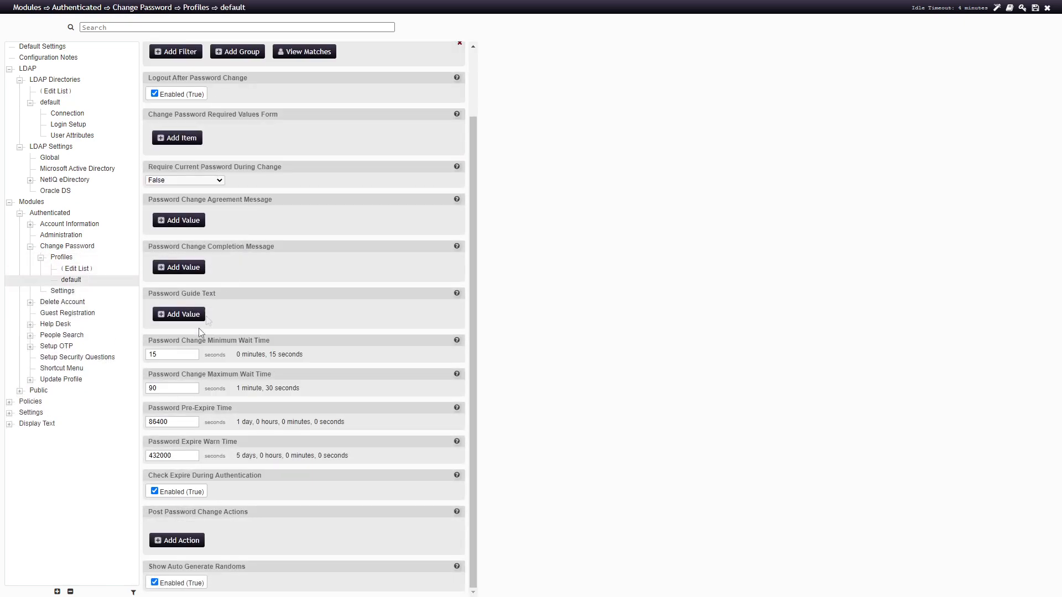
Set Require Current Password During Change to 'Only when not expired'
scroll(198, 470, "up", 1)
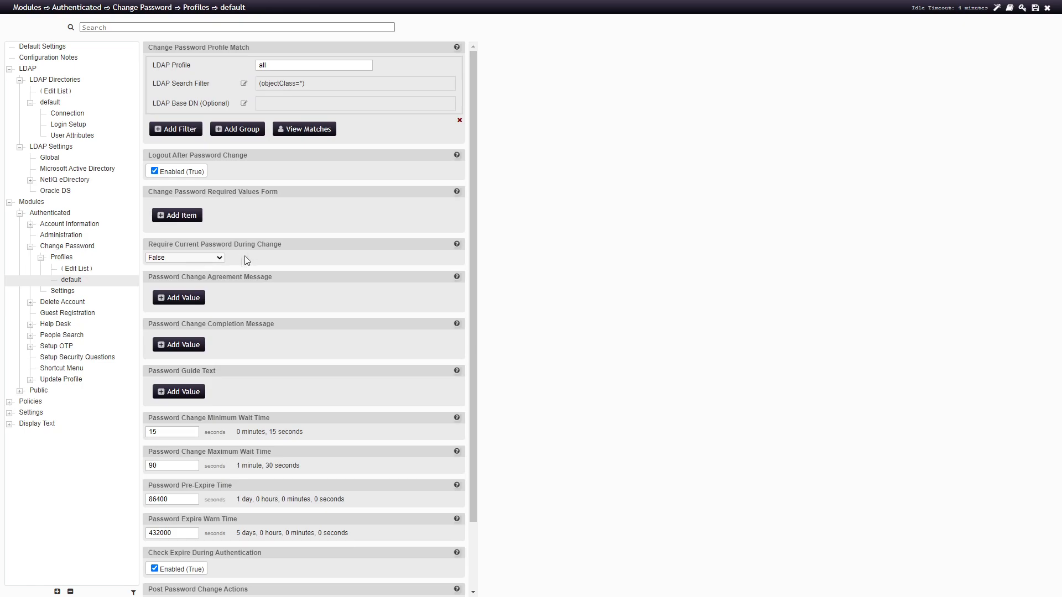
left_click(219, 258)
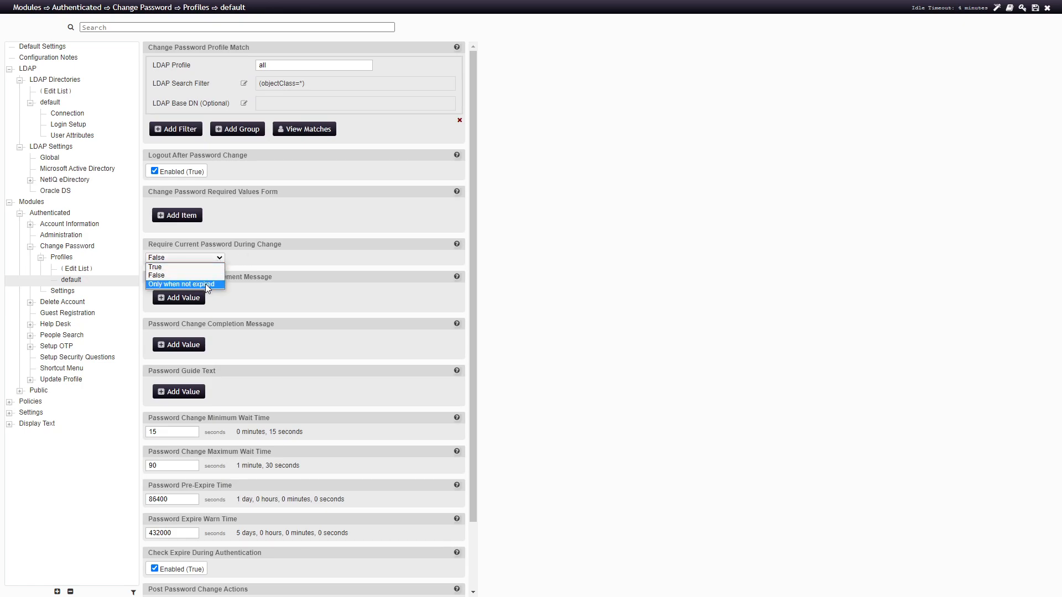
left_click(205, 283)
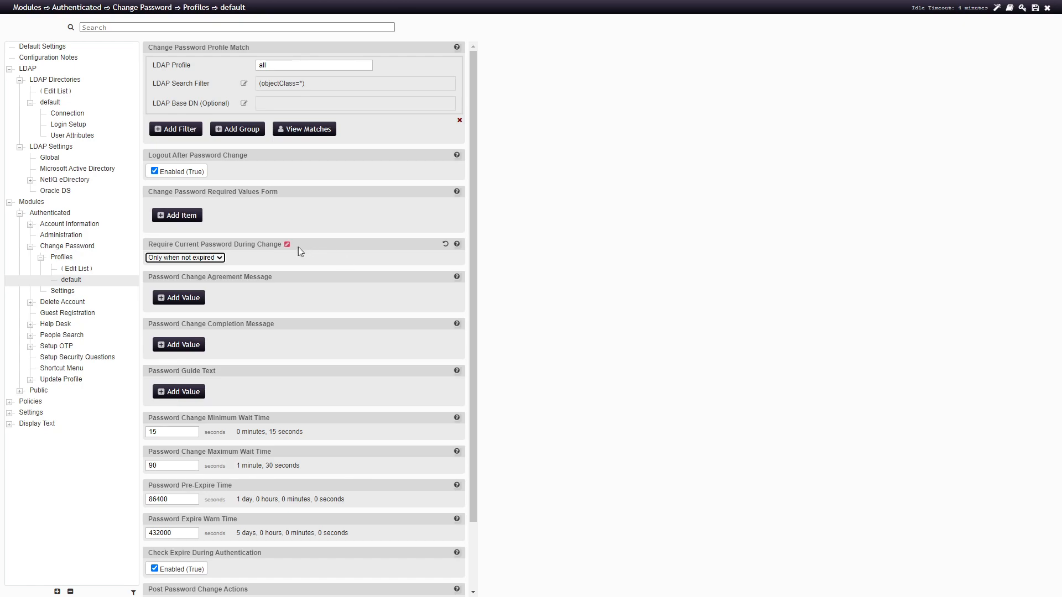
scroll(332, 262, "down", 1)
scroll(332, 434, "up", 1)
Set the Guest Registration Creation Context to the ipausers group under accounts > groups
left_click(77, 313)
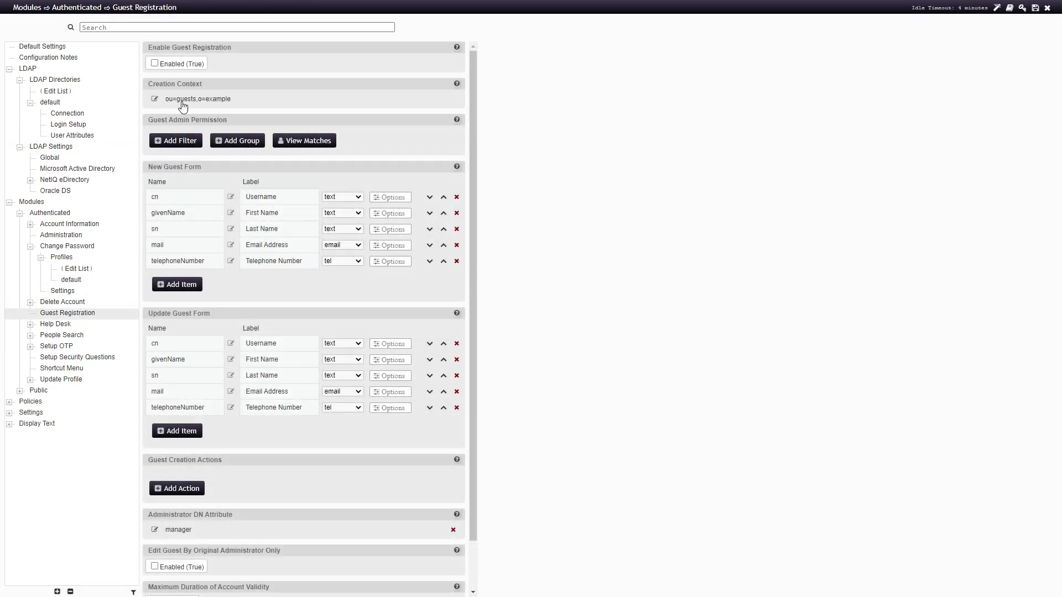
left_click(157, 99)
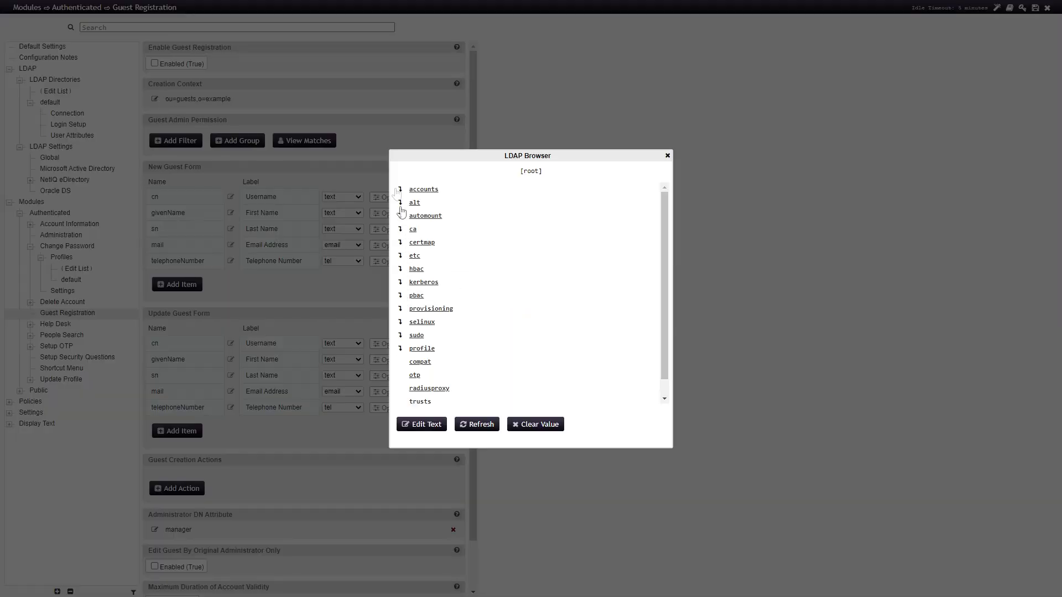
left_click(402, 193)
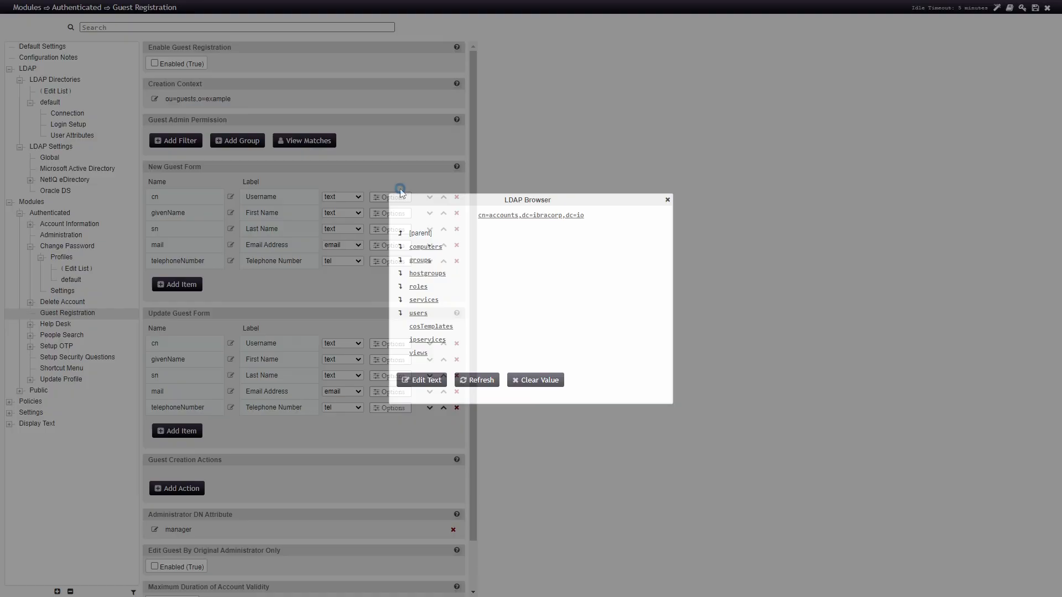
left_click(401, 269)
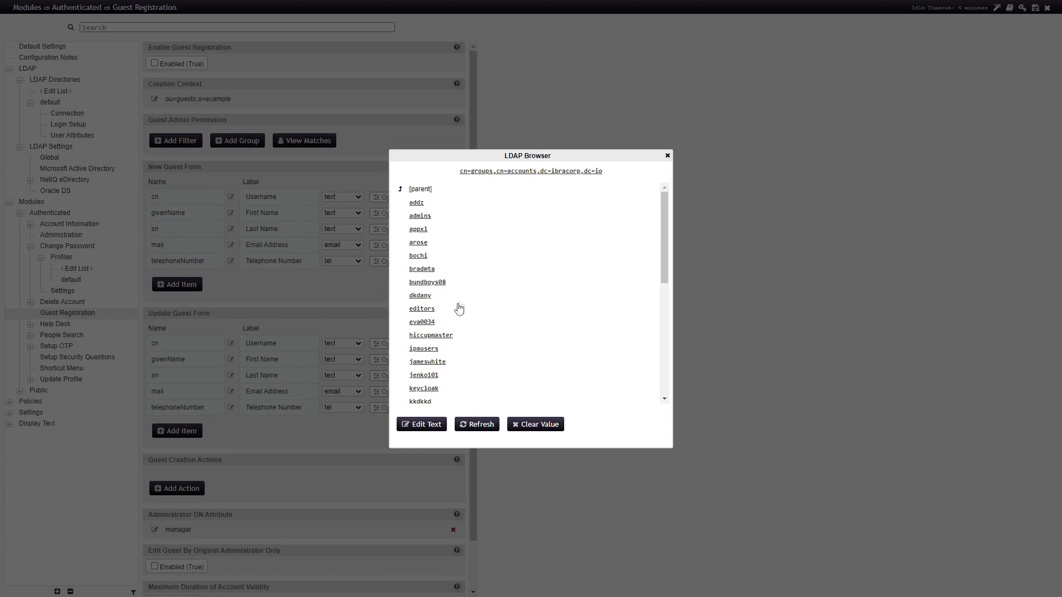
left_click(423, 348)
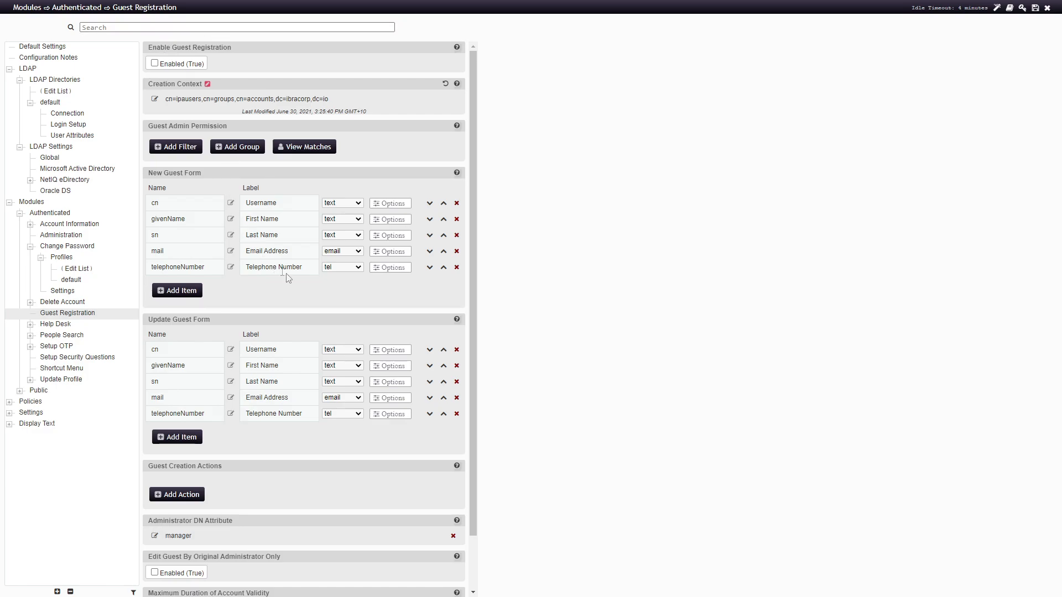
scroll(304, 276, "down", 2)
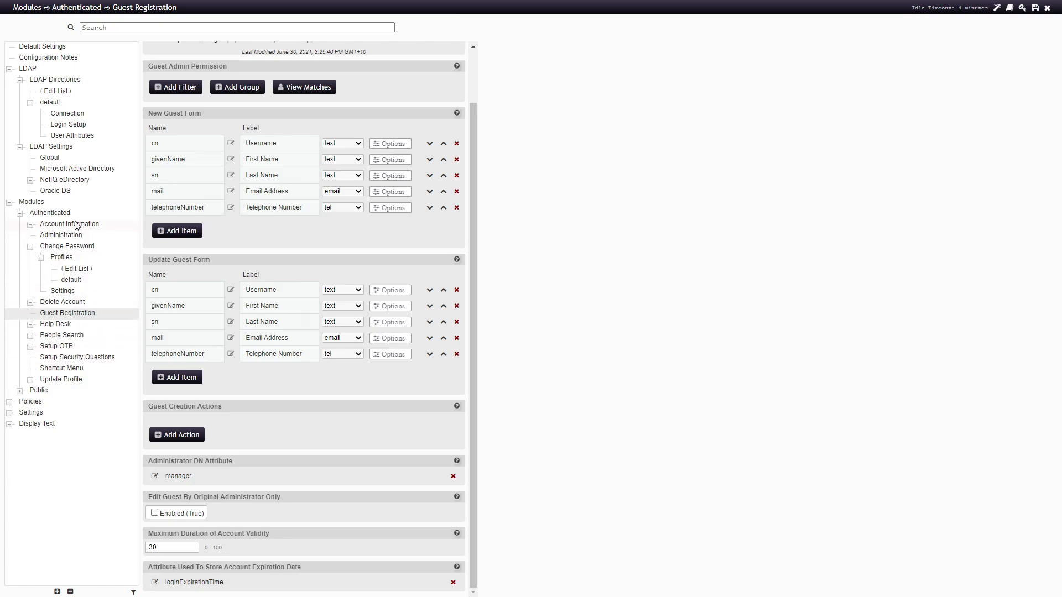
Collapse the Public and Modules sections and open Policies > Password Policies > default
left_click(20, 391)
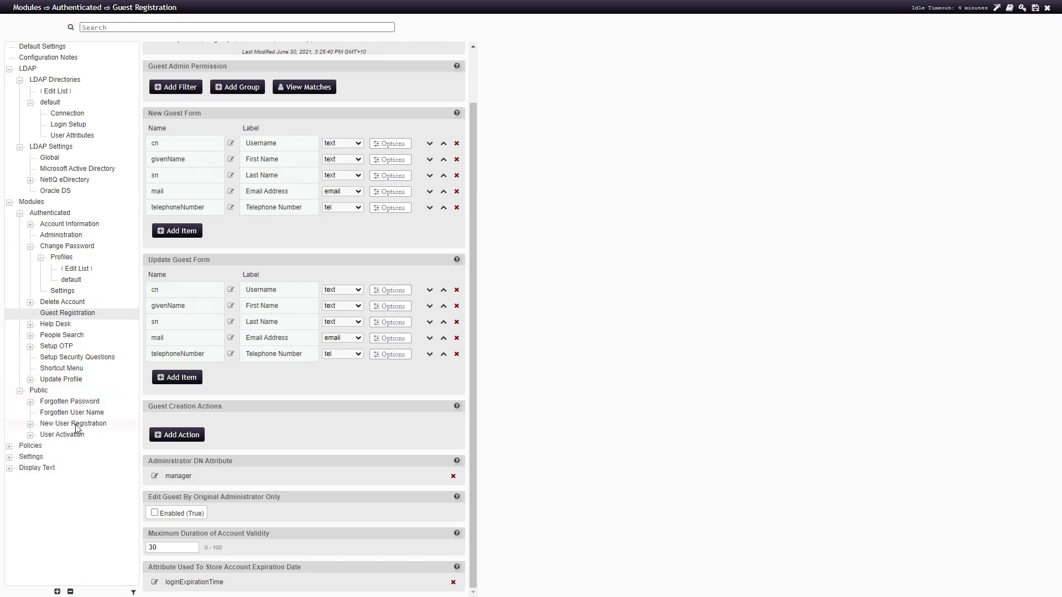
left_click(76, 424)
left_click(78, 435)
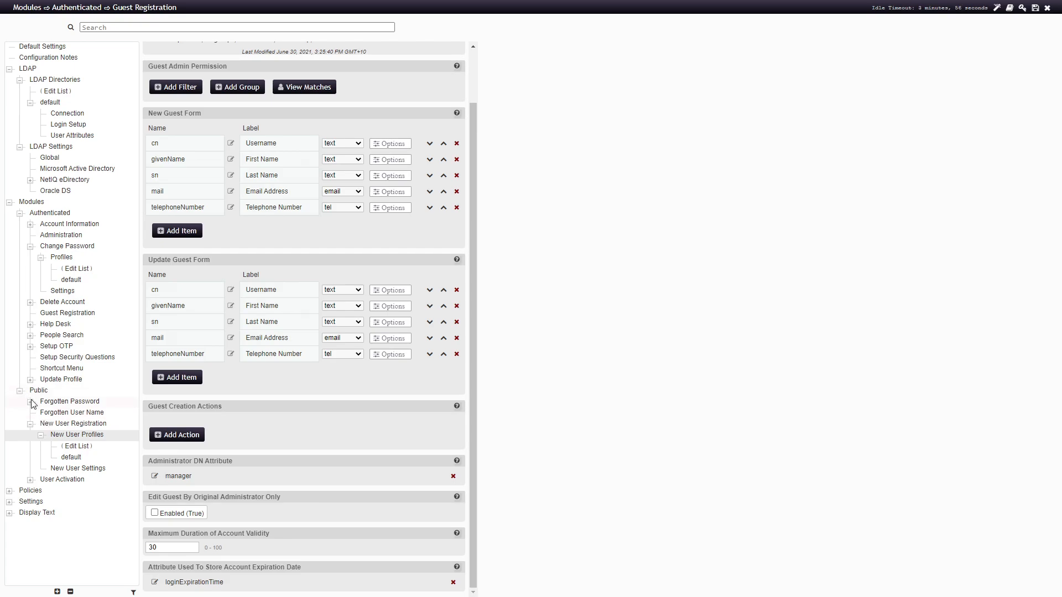
left_click(20, 391)
left_click(9, 203)
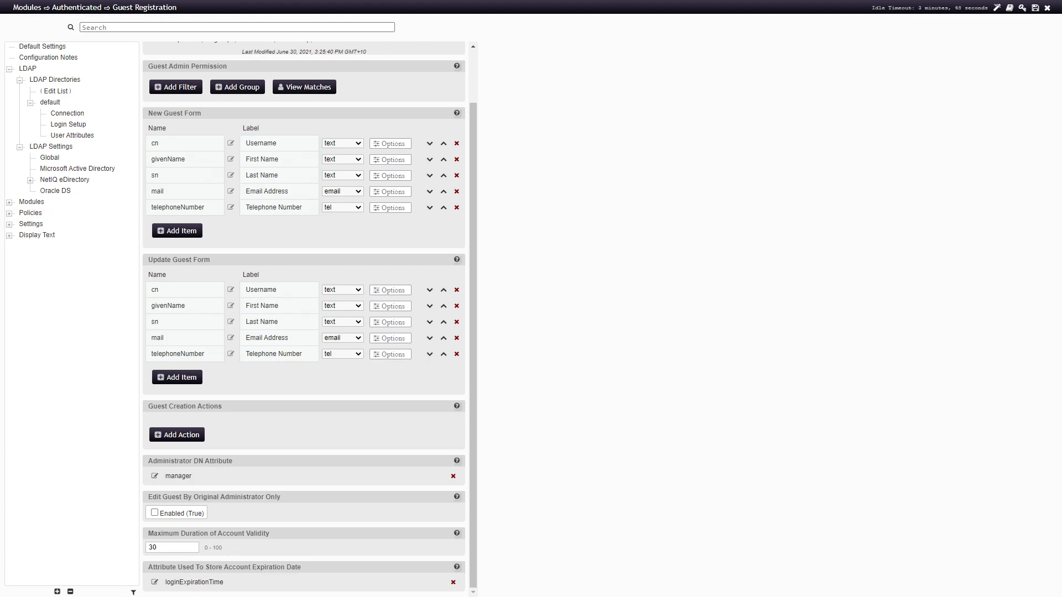
left_click(10, 213)
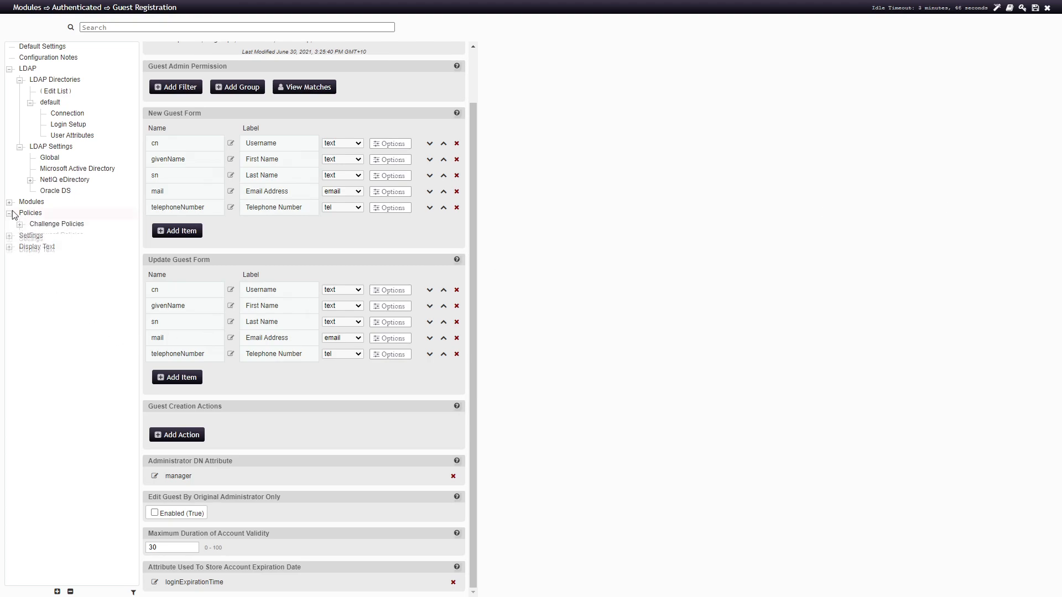
left_click(47, 235)
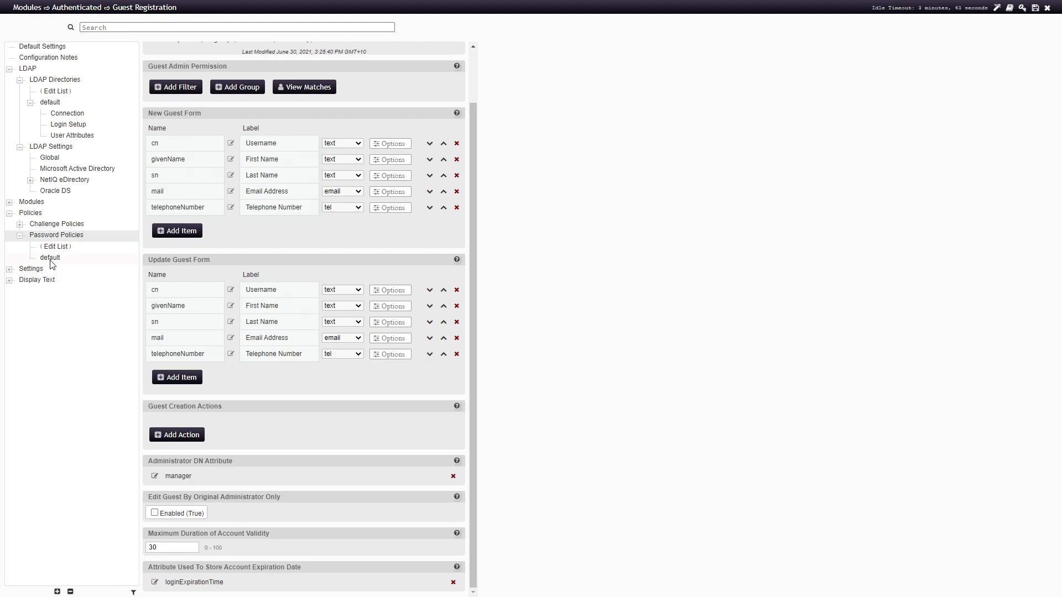
left_click(51, 259)
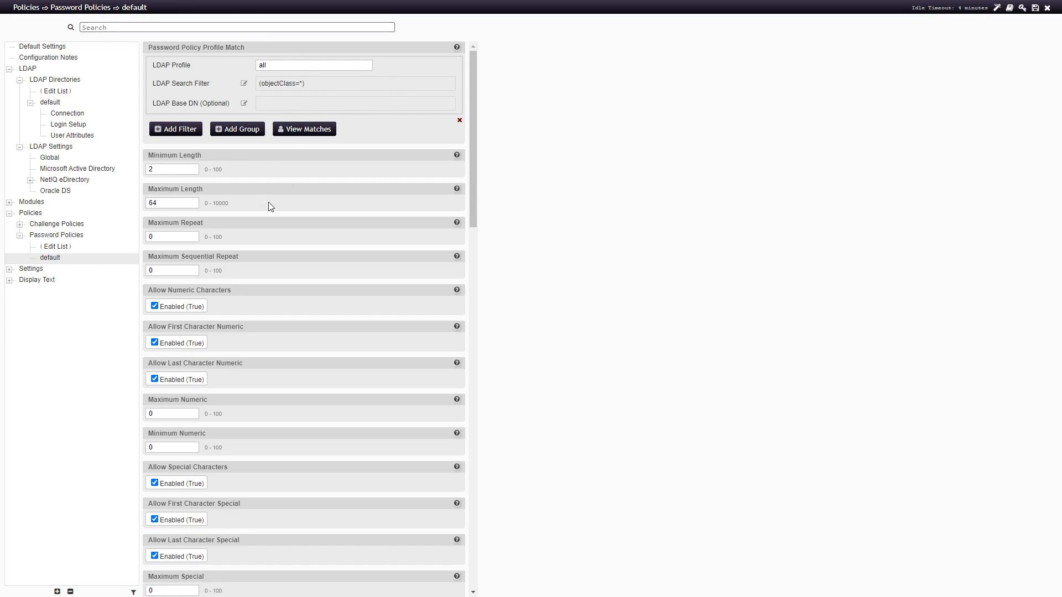
Replace cn with uid in the default policy's Disallowed Attributes
scroll(219, 293, "down", 5)
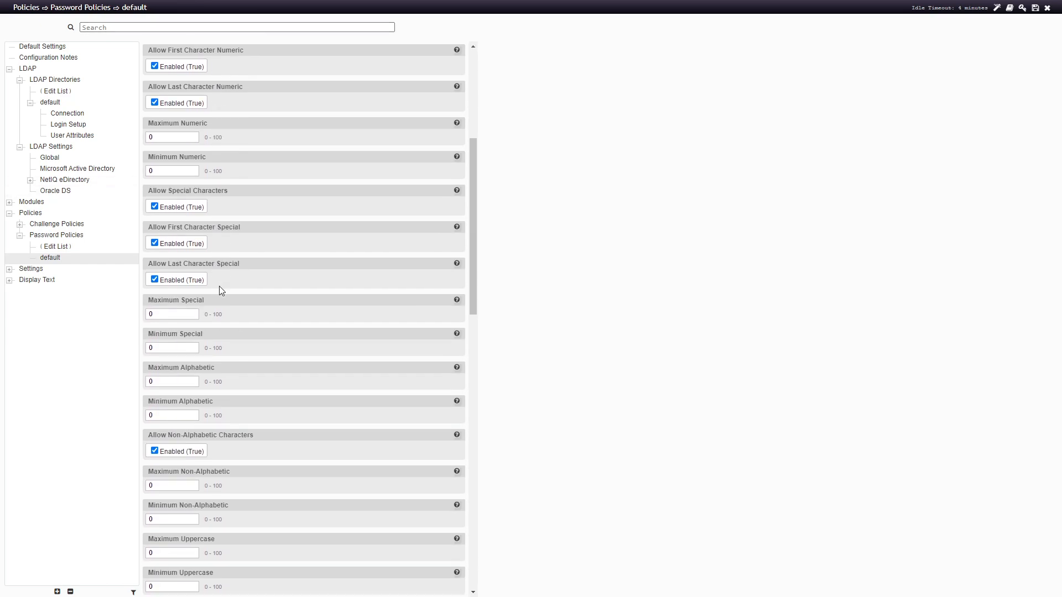
scroll(219, 286, "down", 12)
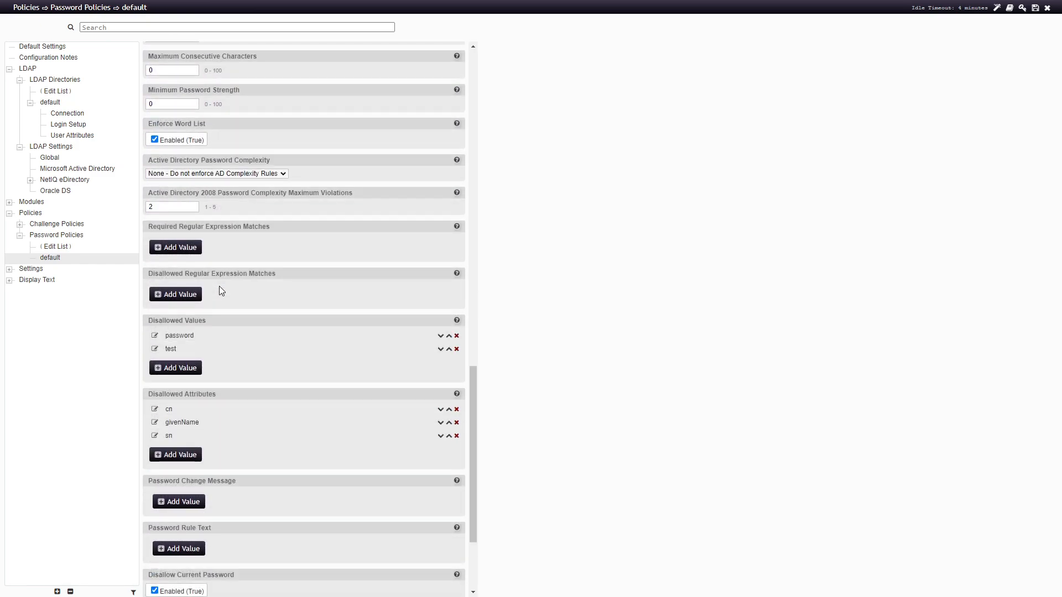
left_click(457, 228)
left_click(457, 228)
scroll(355, 348, "down", 2)
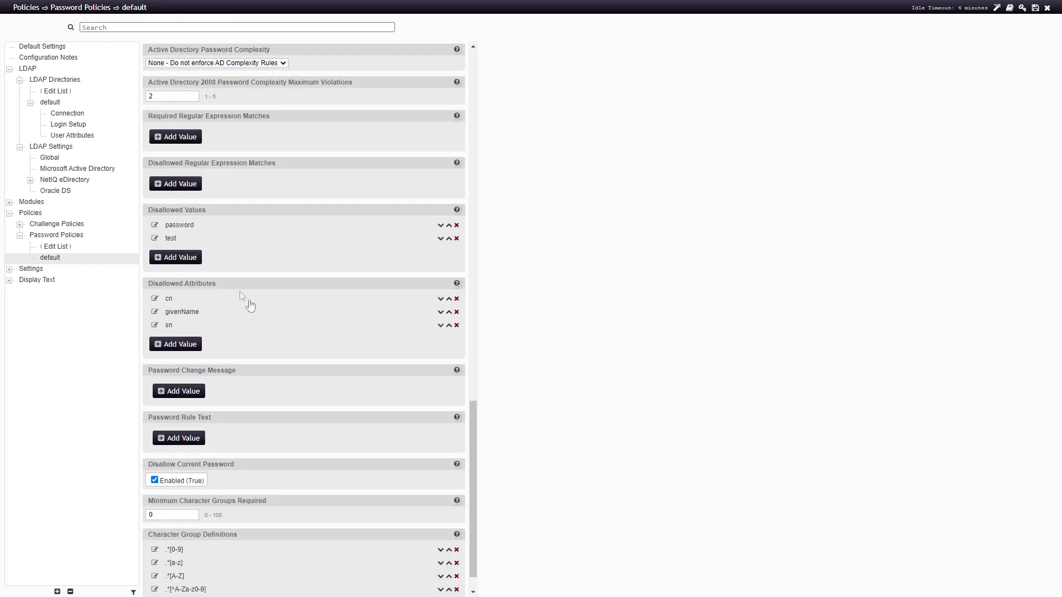
left_click(154, 298)
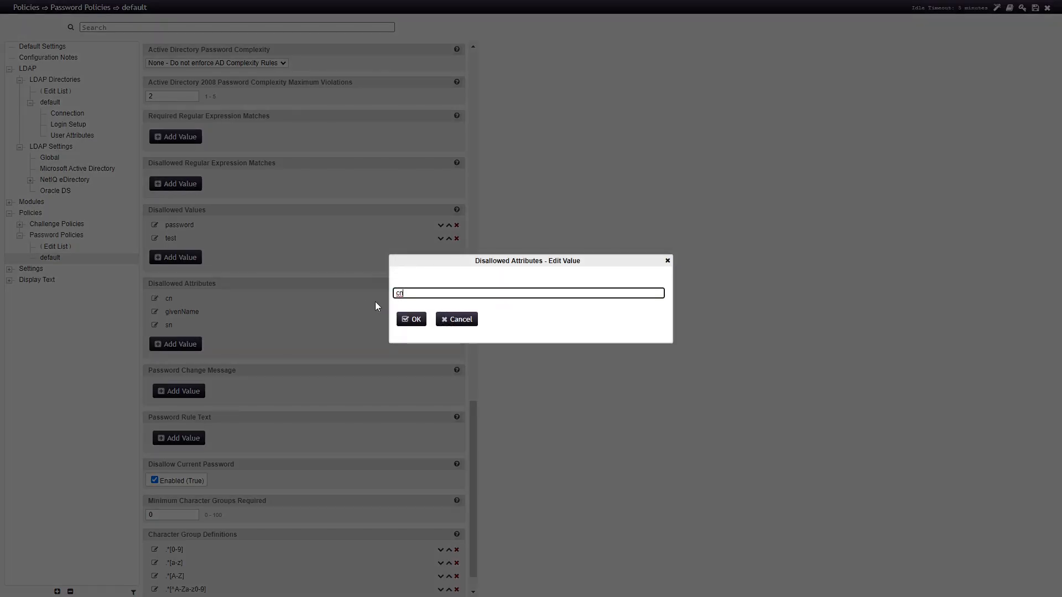
left_click_drag(408, 287, 391, 291)
left_click(412, 319)
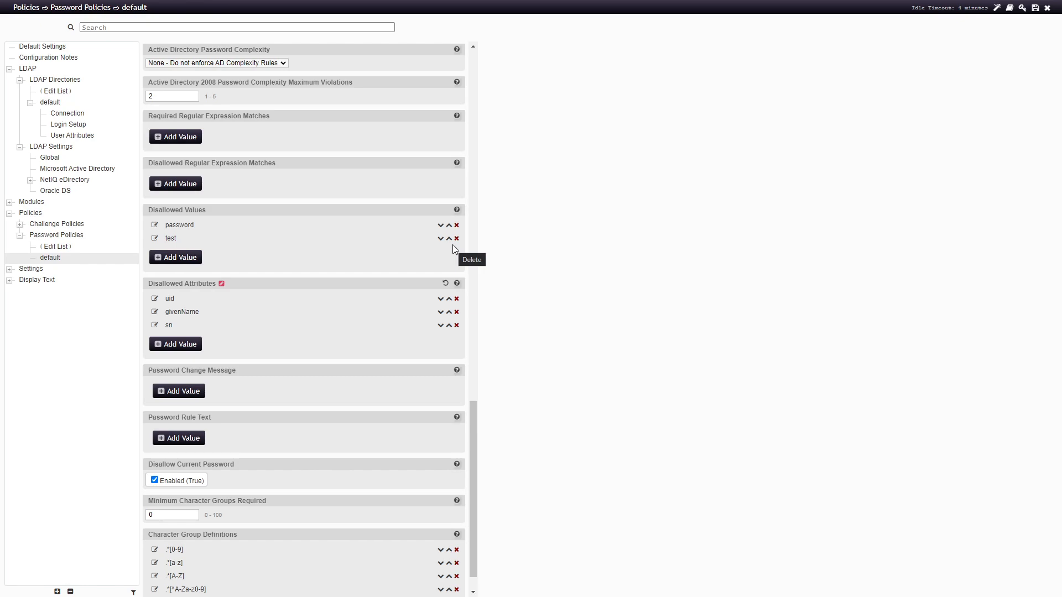
Open the Connection page under Settings > Database (Remote)
left_click(10, 269)
left_click(66, 315)
left_click(60, 335)
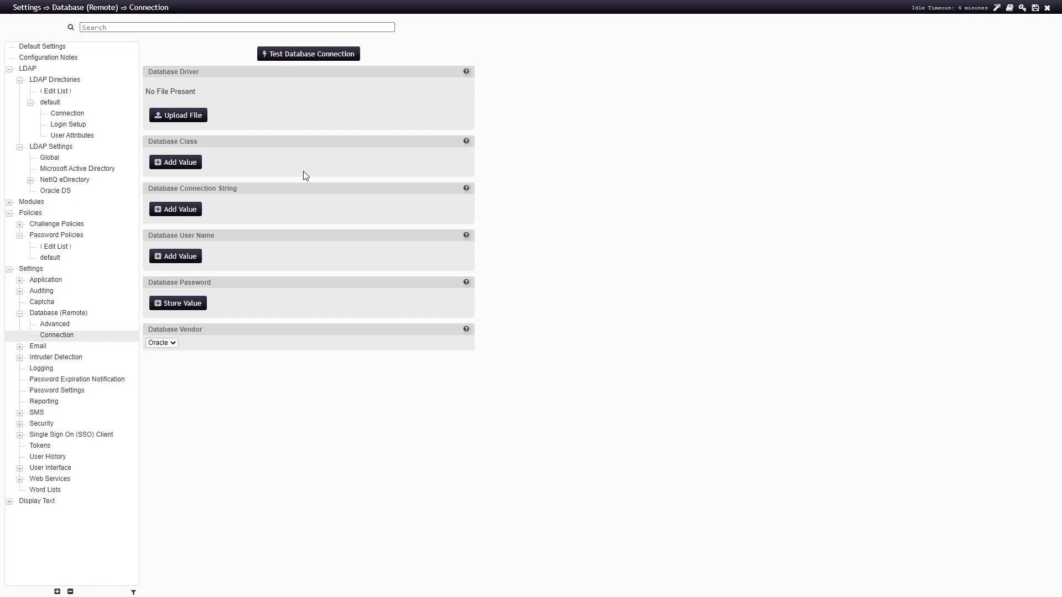
Upload mysql-connector-java-5.1.49.jar from its folder as the Database Driver
left_click(180, 115)
left_click(426, 285)
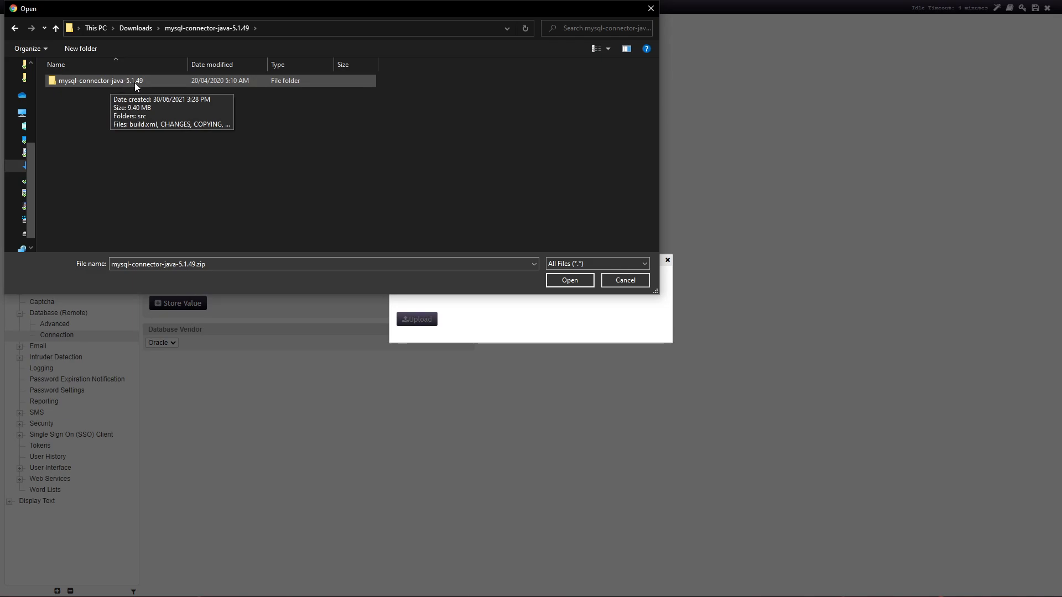
double_click(134, 82)
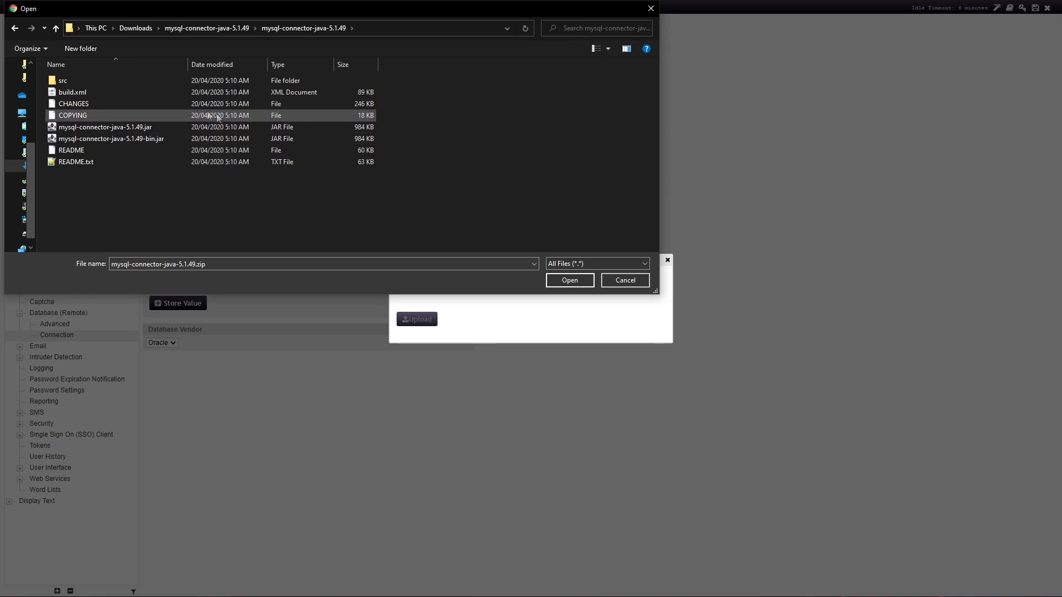
left_click(152, 126)
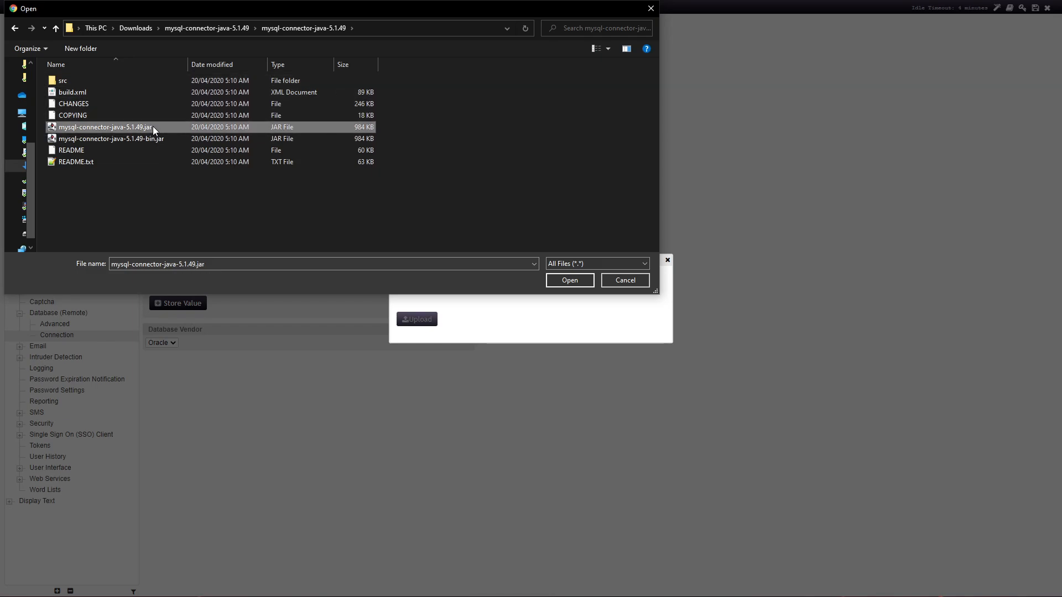
left_click(570, 280)
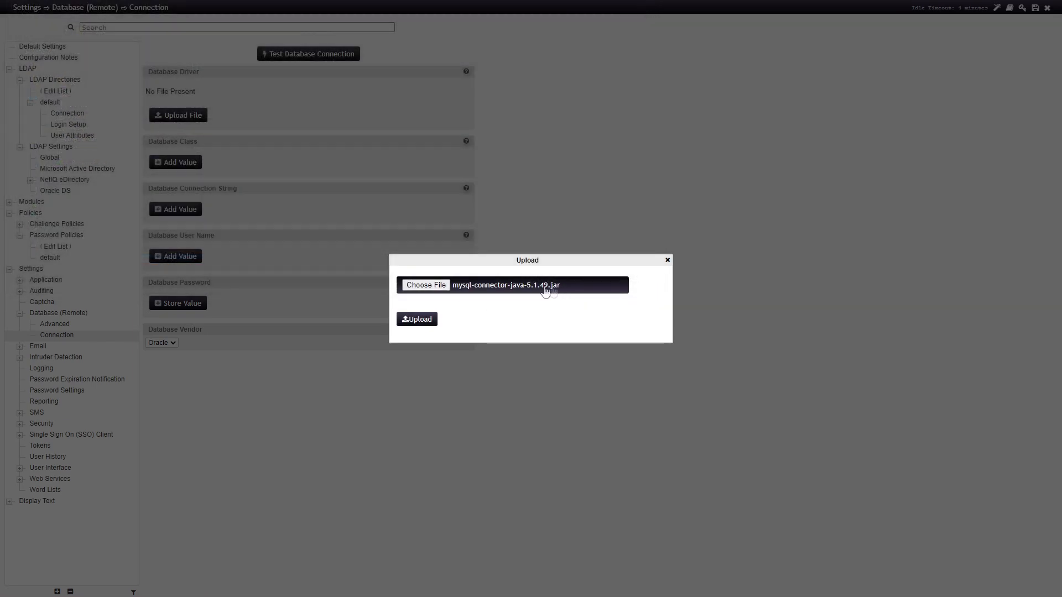
left_click(434, 322)
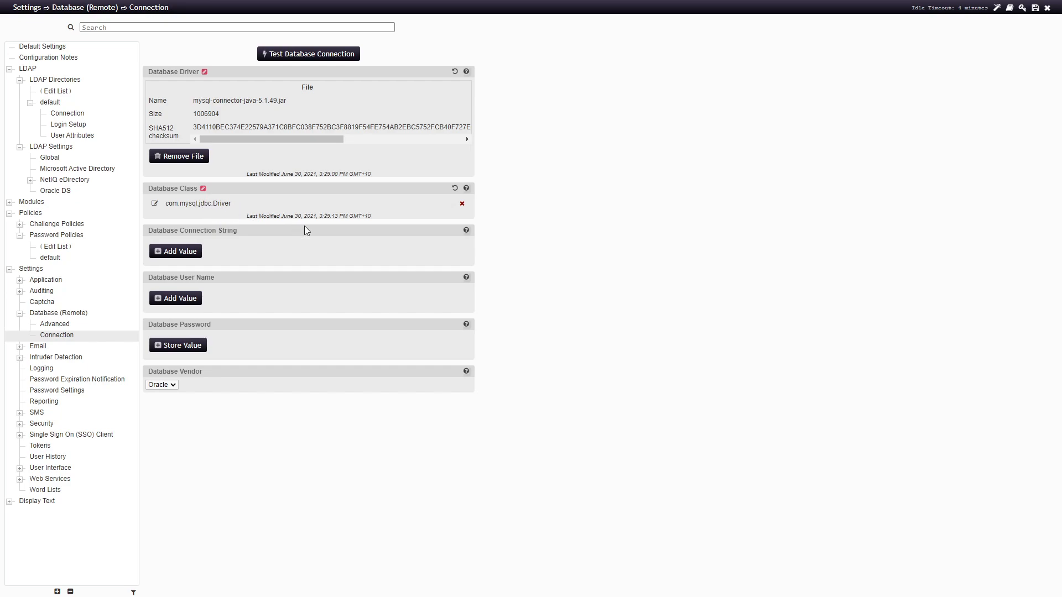
Paste the connection string jdbc:mysql://192.168.1.101:3306/pwm and save it
left_click(178, 253)
type("jdbc:mysql://192.168.1.100:3306/pwm?useTimezone=true&serverTimezone=UTC")
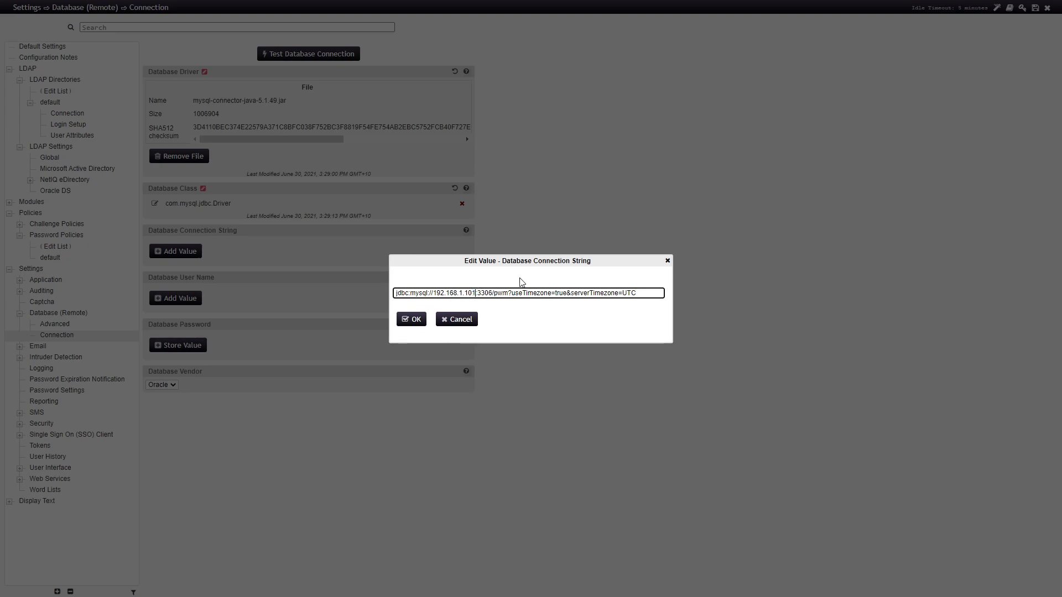
left_click(493, 294)
left_click(507, 295)
left_click(412, 321)
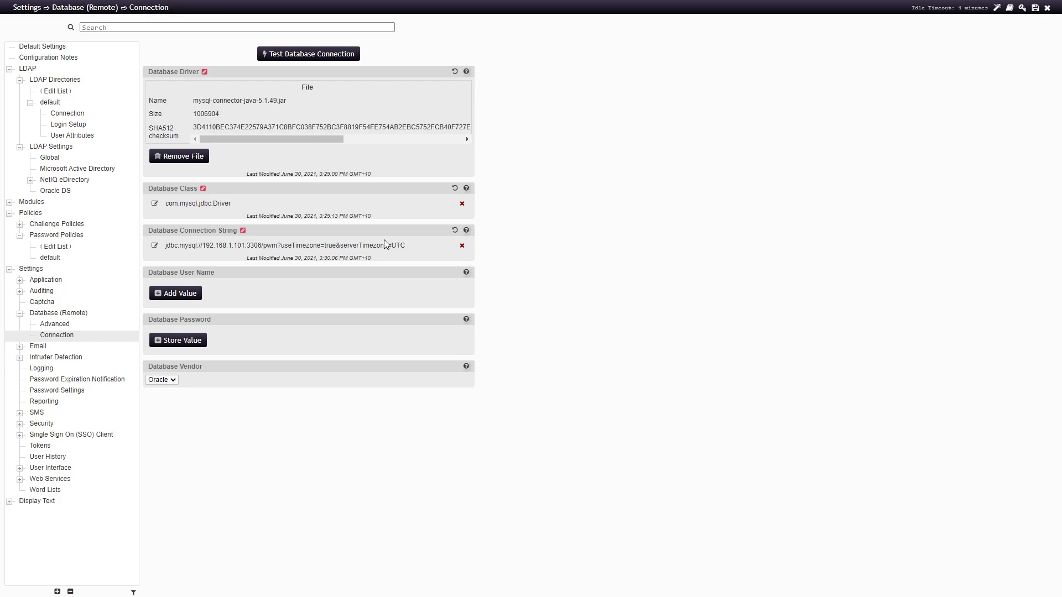
Set database user name pwm, store the database password, and choose vendor Other
left_click(169, 294)
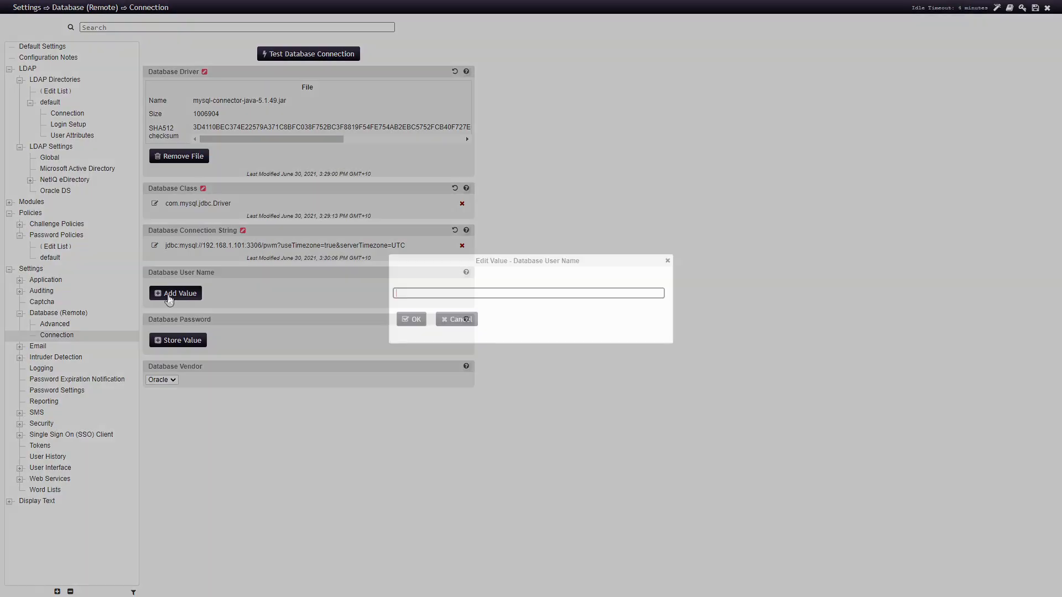
type("pwm")
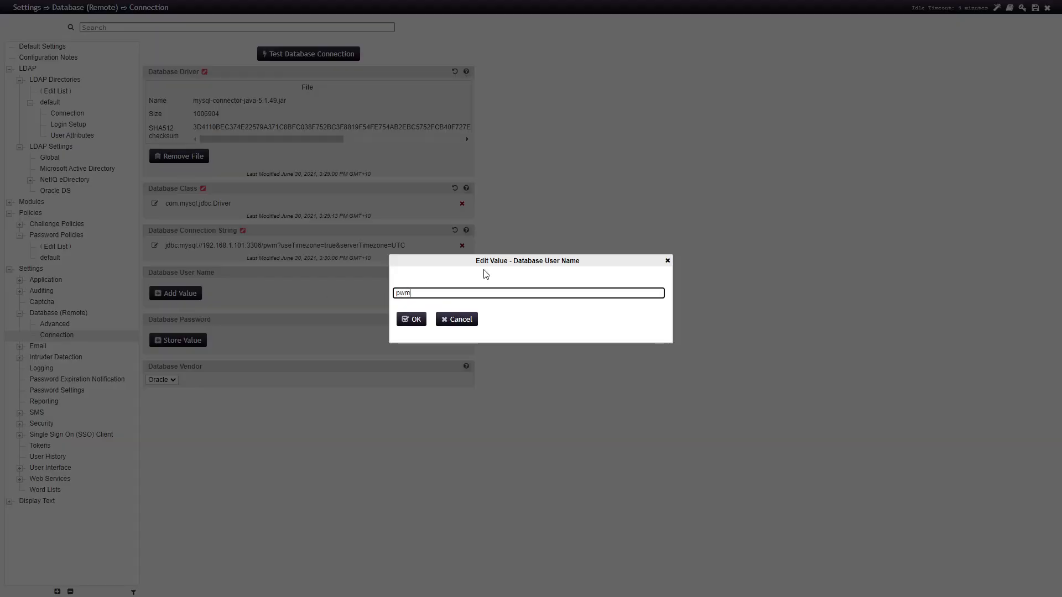
left_click(411, 319)
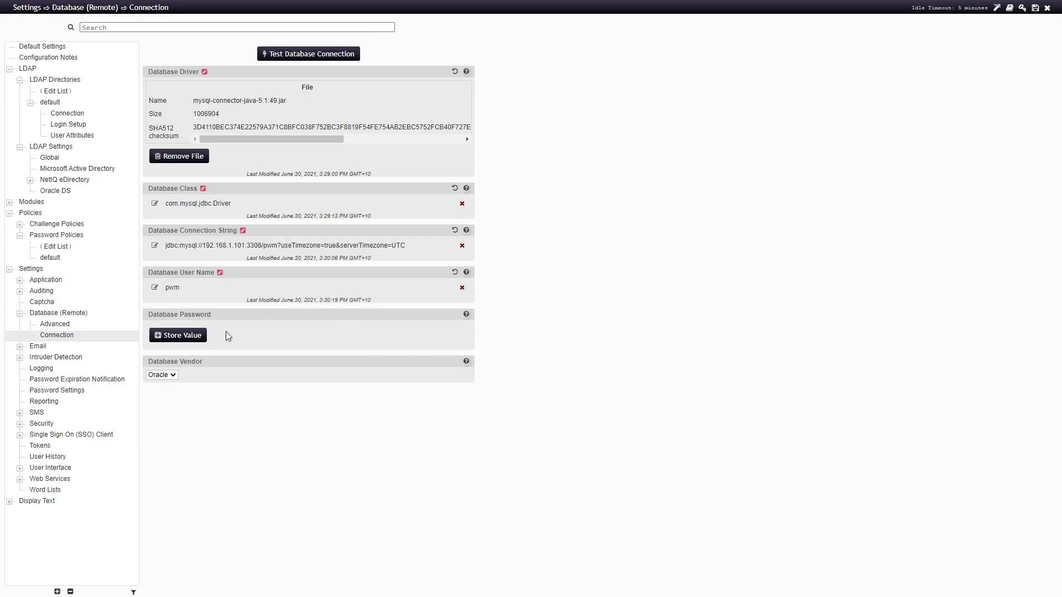
left_click(187, 337)
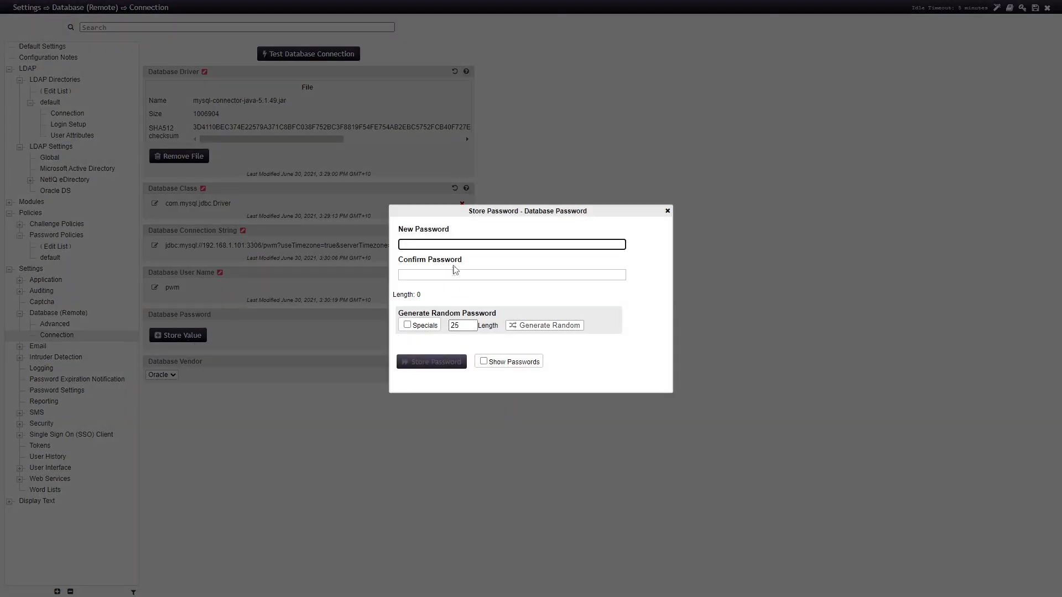
type("••••••••••")
key("Tab")
type("•••••••")
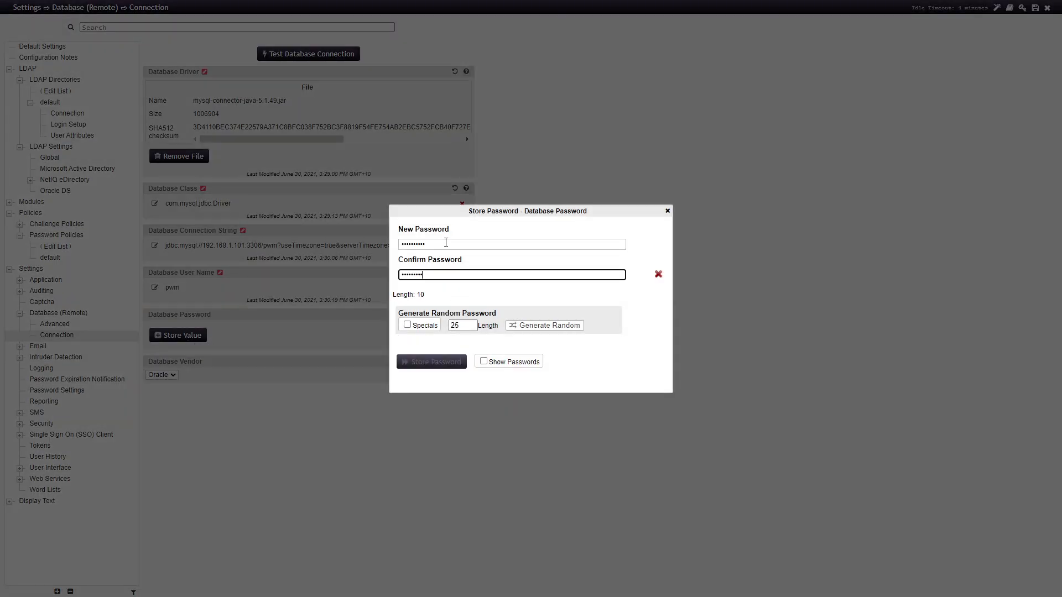
type("•")
left_click(438, 360)
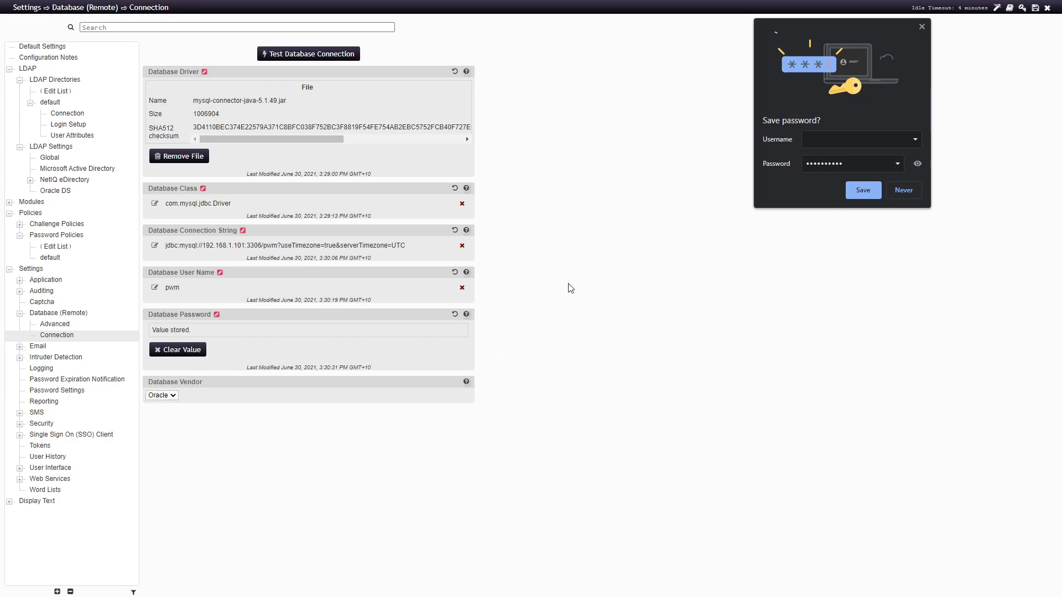
left_click(171, 396)
left_click(160, 413)
Save the configuration through Unsaved Changes and sign back in with the configuration password
left_click(922, 27)
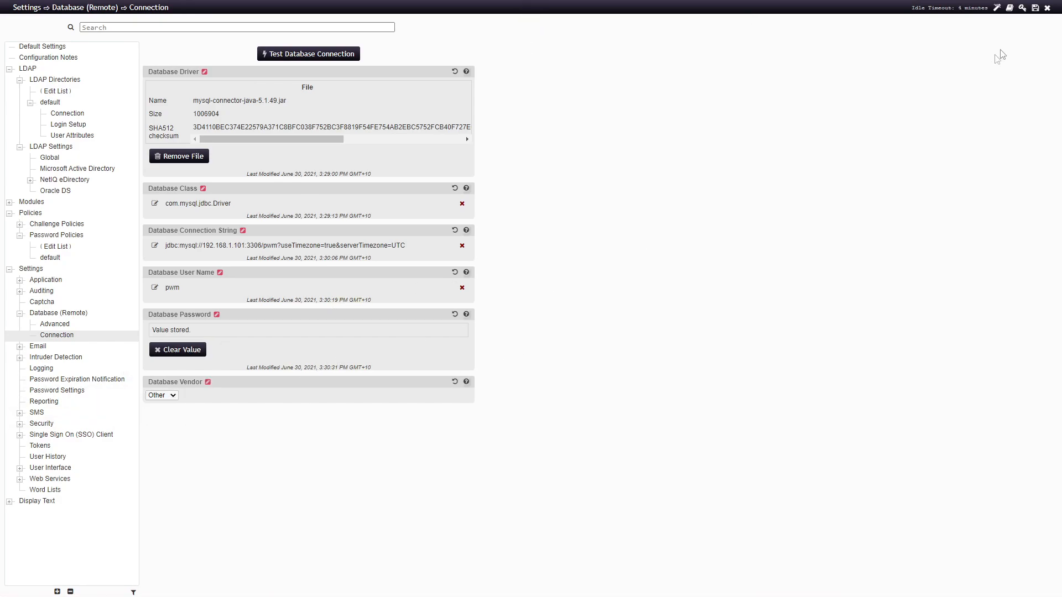
left_click(1035, 8)
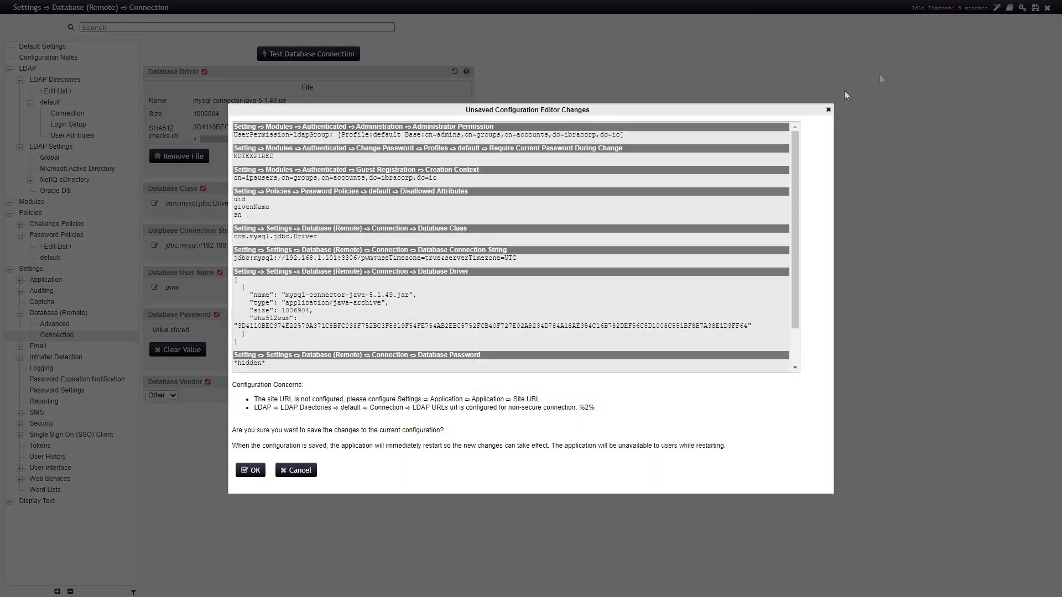
left_click(250, 470)
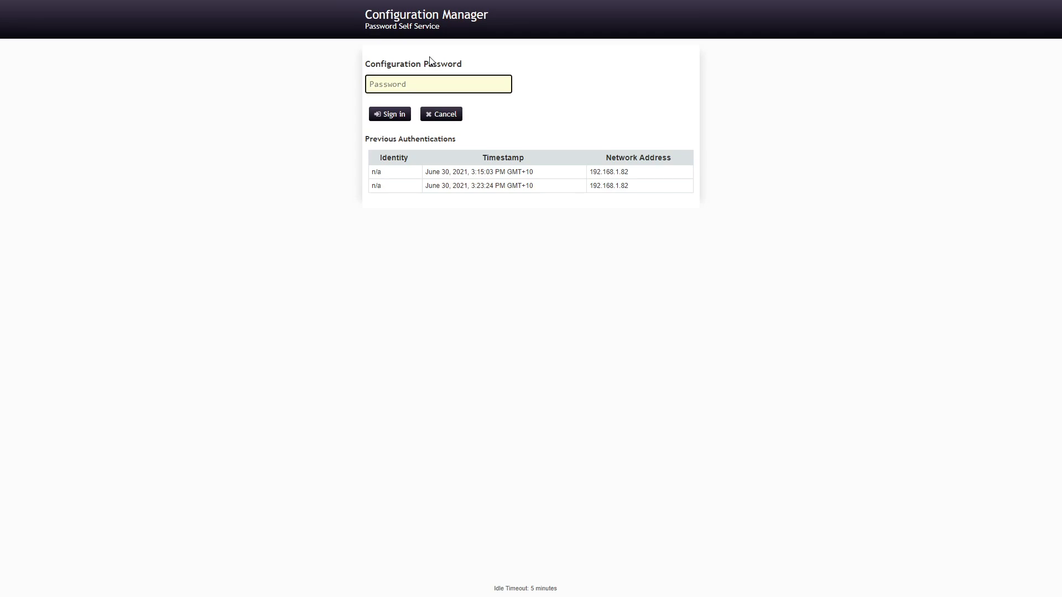
type("****")
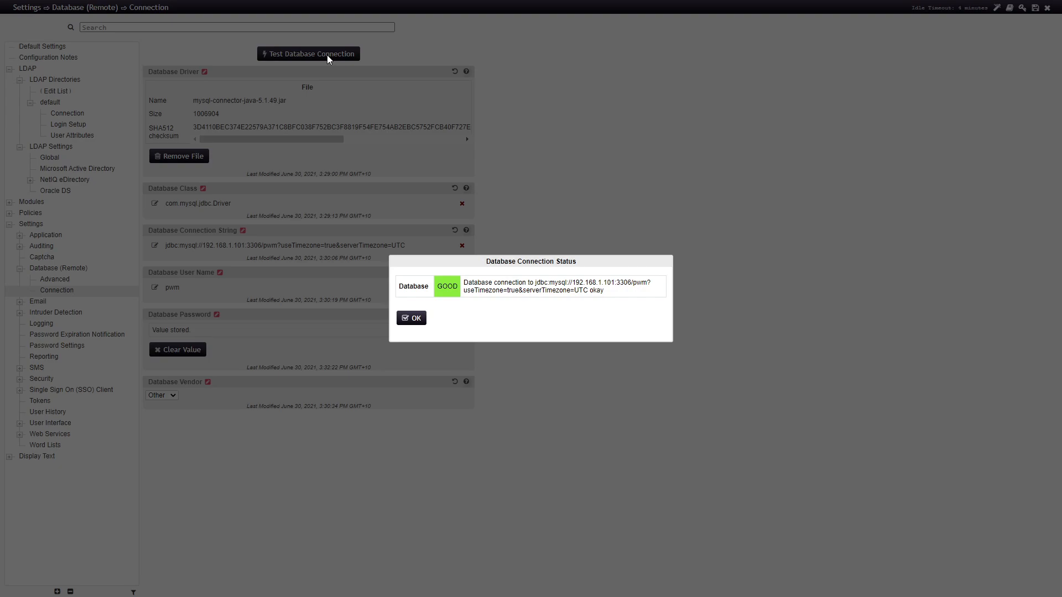
Close the GOOD connection report and save the configuration again, restarting PWM
left_click(415, 323)
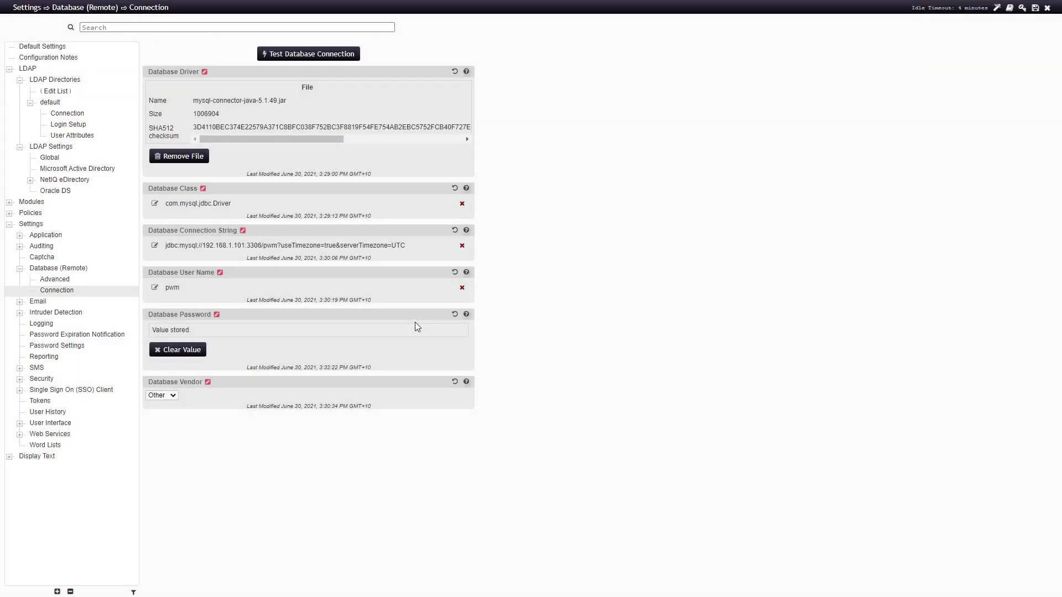
left_click(1034, 12)
left_click(296, 367)
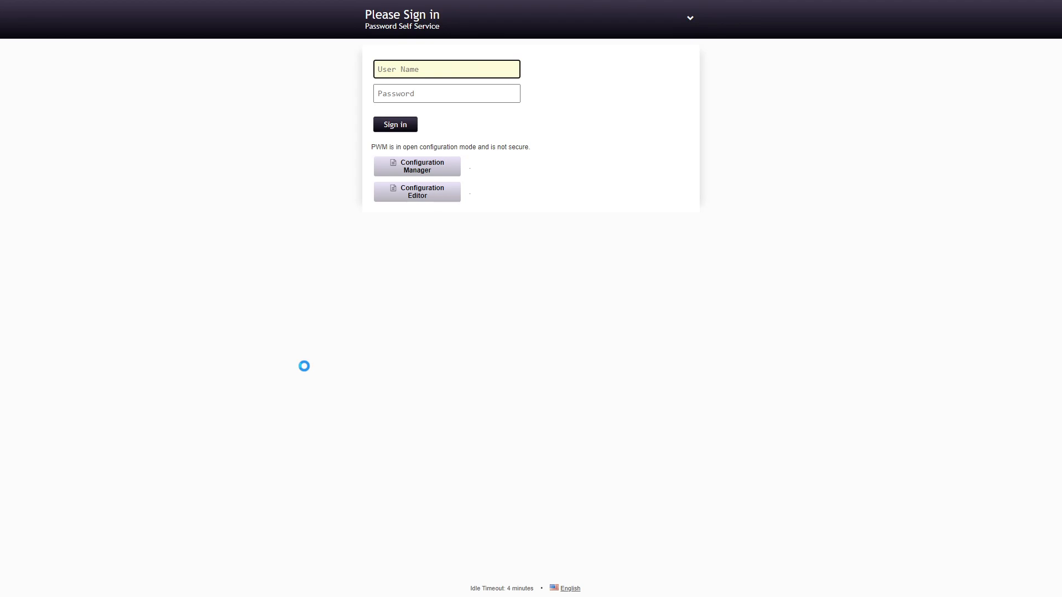
Sign in to the Configuration Manager and read the Health panel's unconfigured Site URL warning
left_click(417, 165)
key("Return")
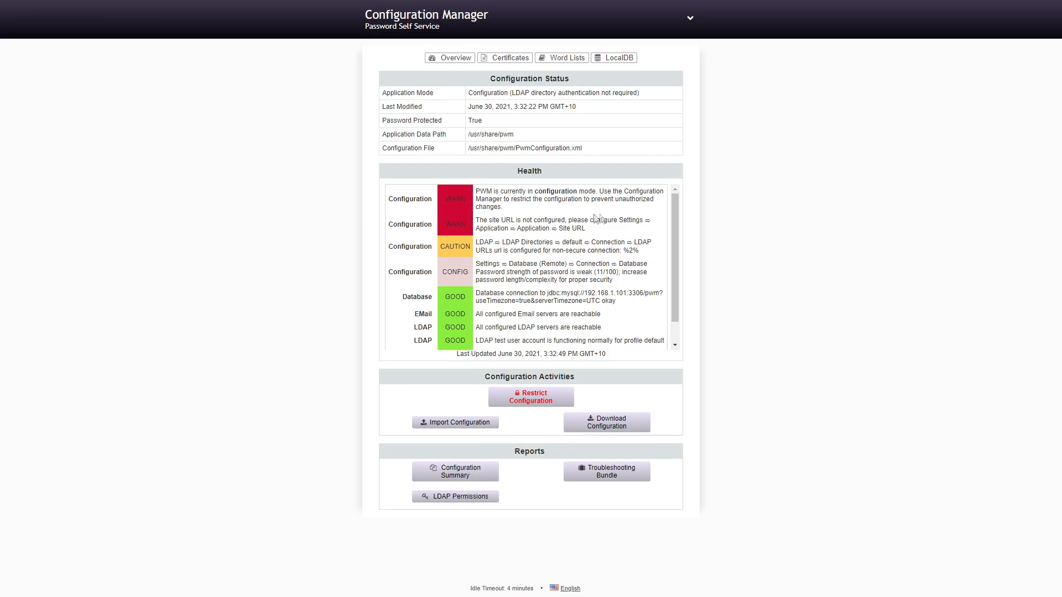
left_click_drag(480, 229, 598, 231)
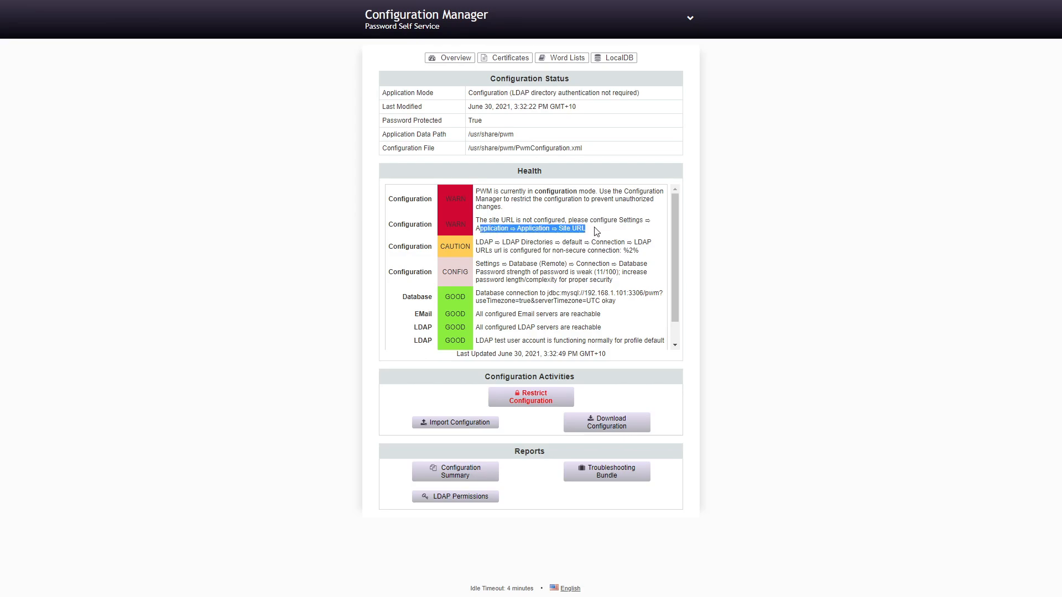
left_click(595, 227)
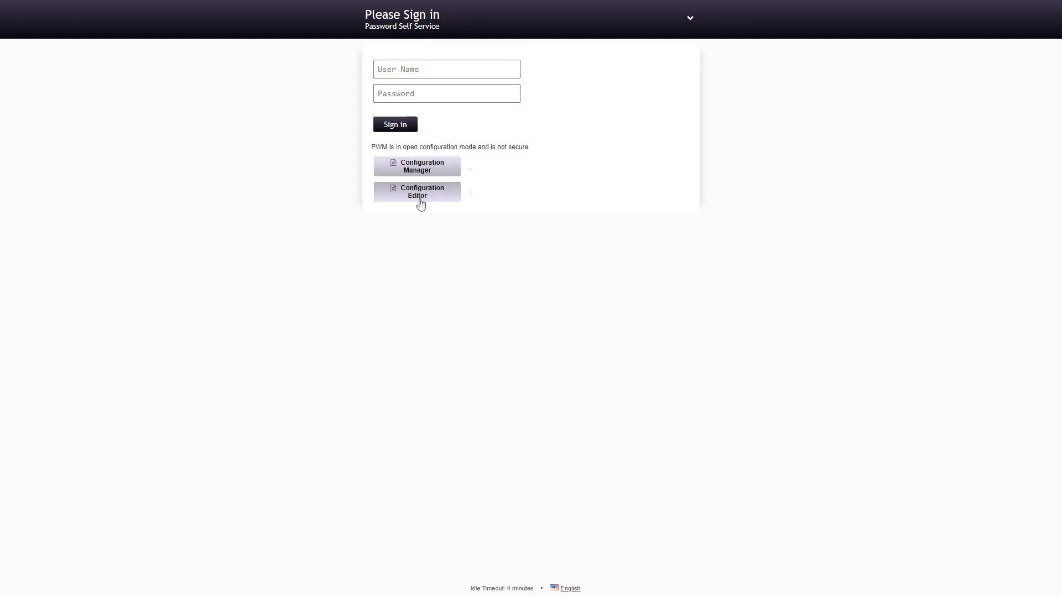
left_click(419, 197)
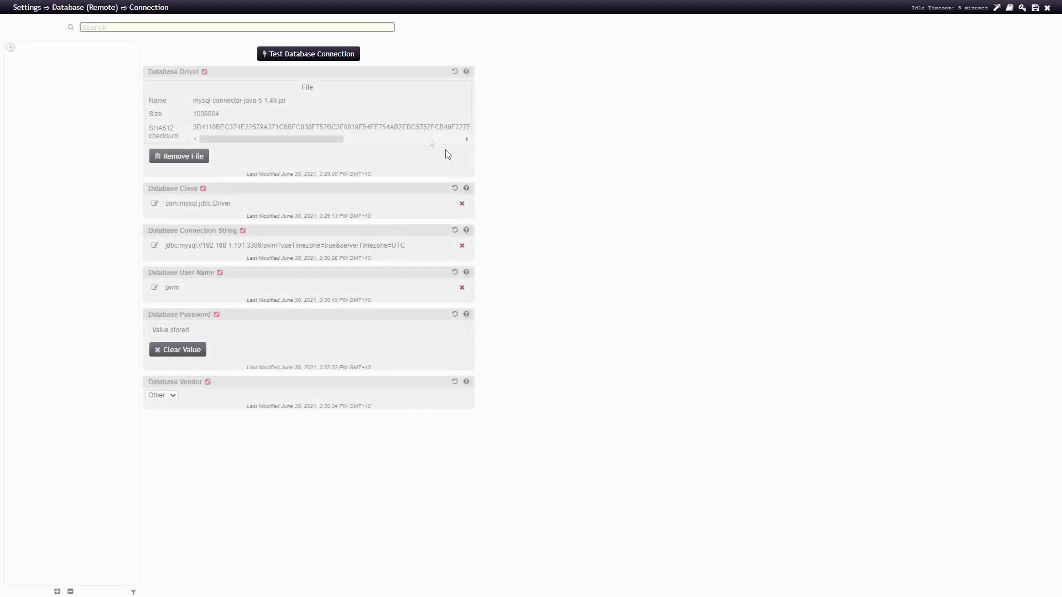
left_click(19, 113)
left_click(56, 125)
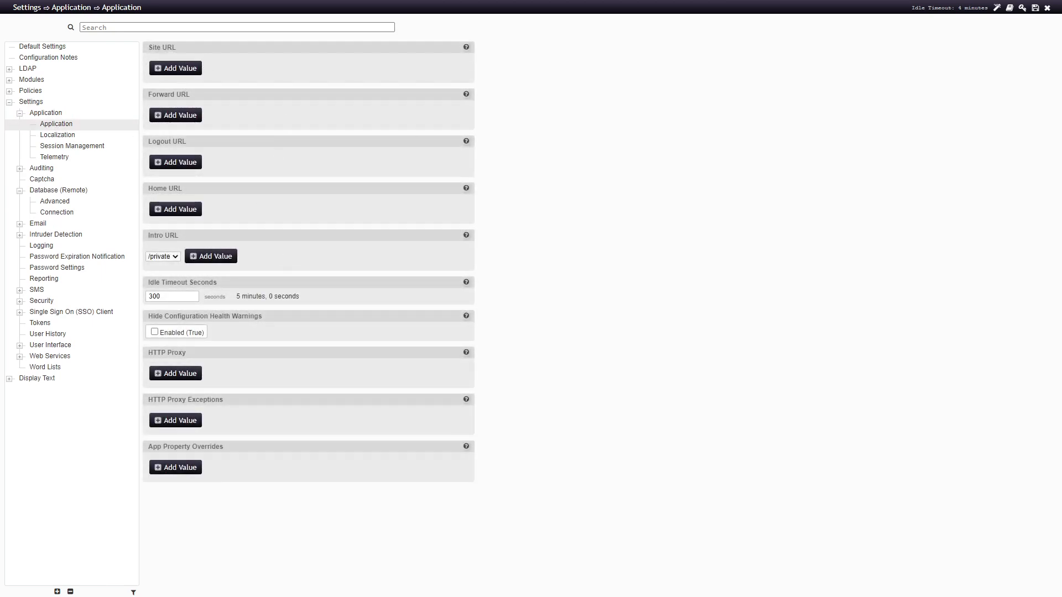
left_click(191, 72)
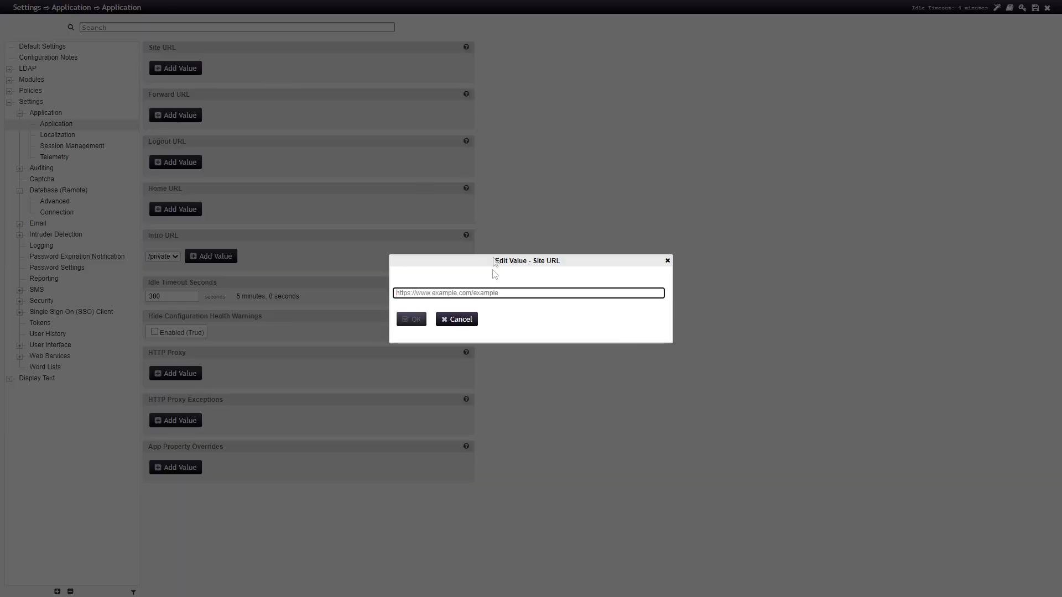
type("htt")
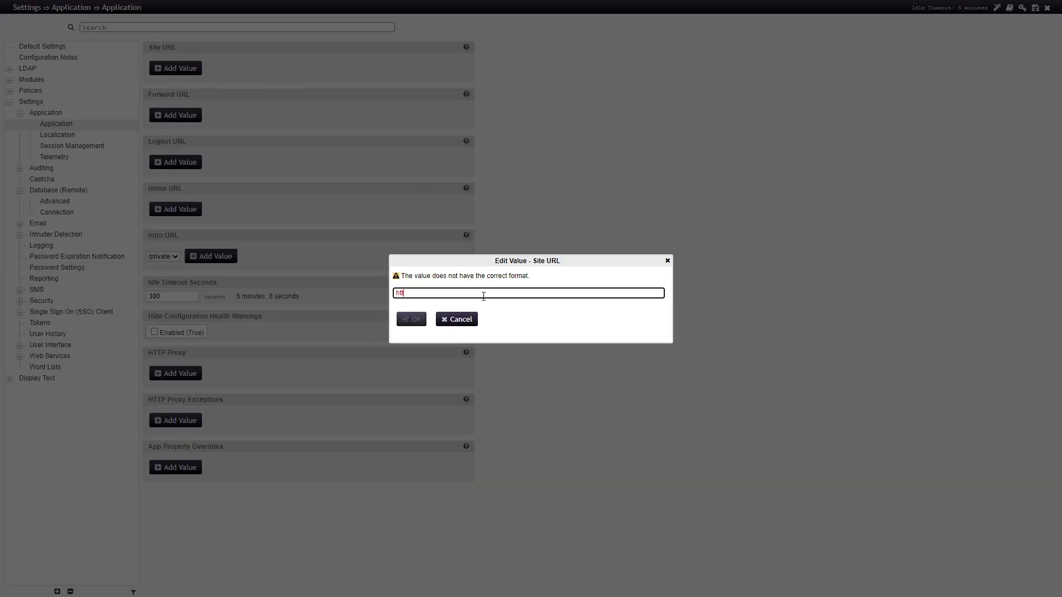
type("ps://portal.")
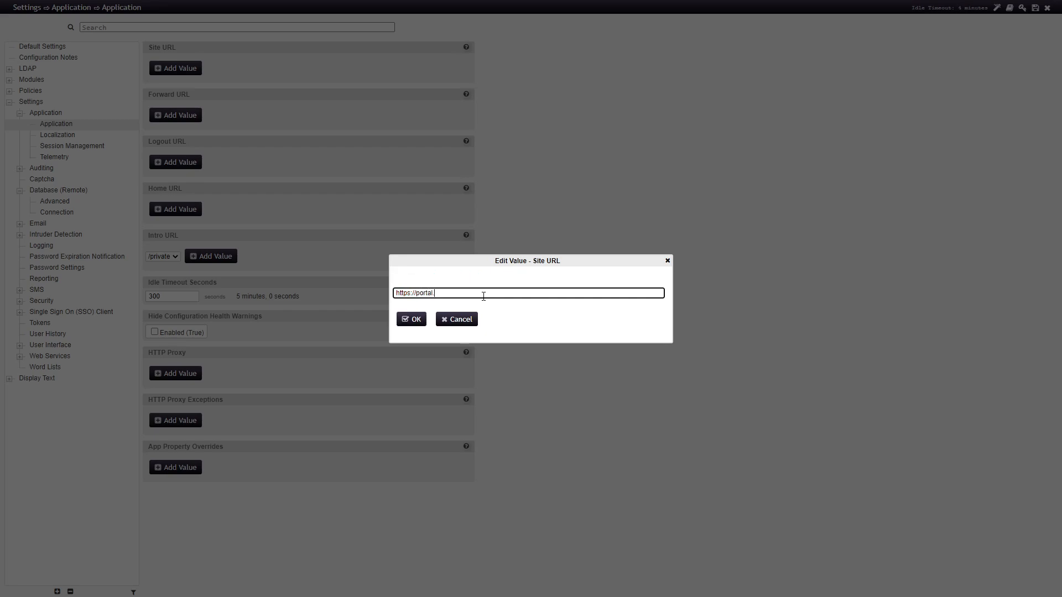
type("ibracorp.org")
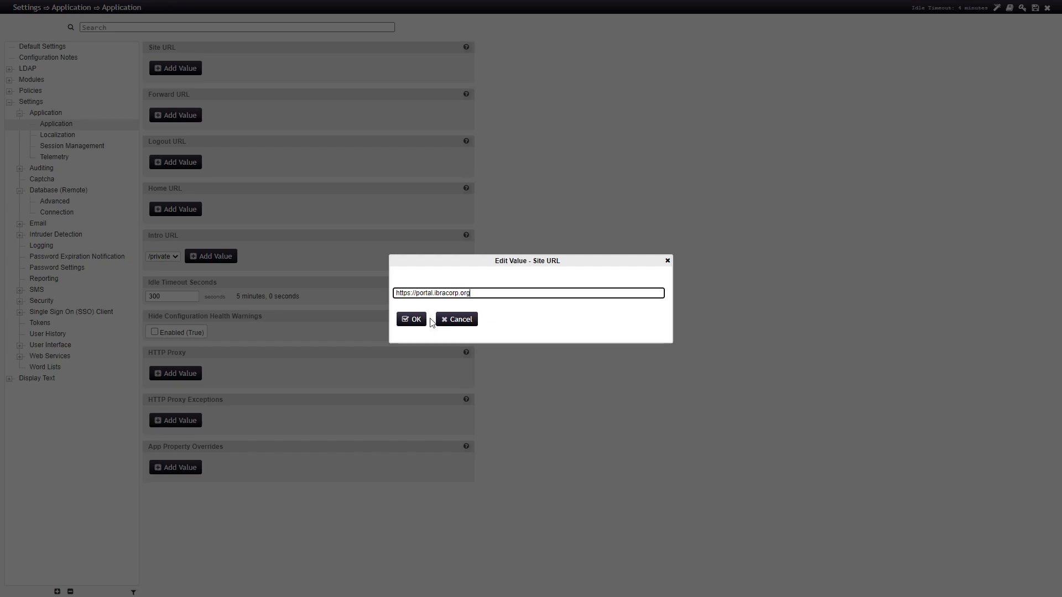
left_click(413, 320)
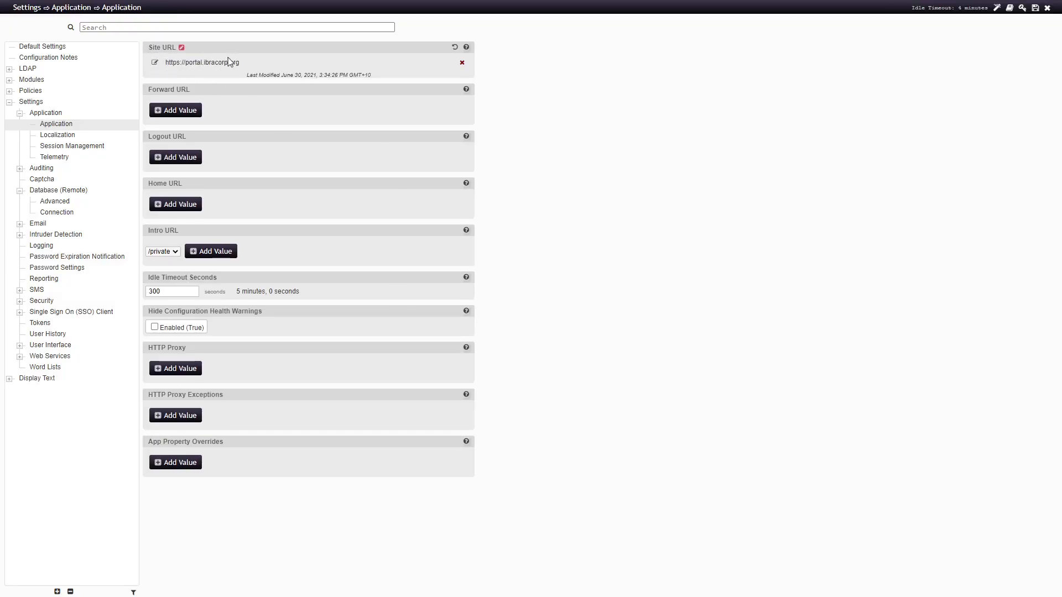
left_click(194, 113)
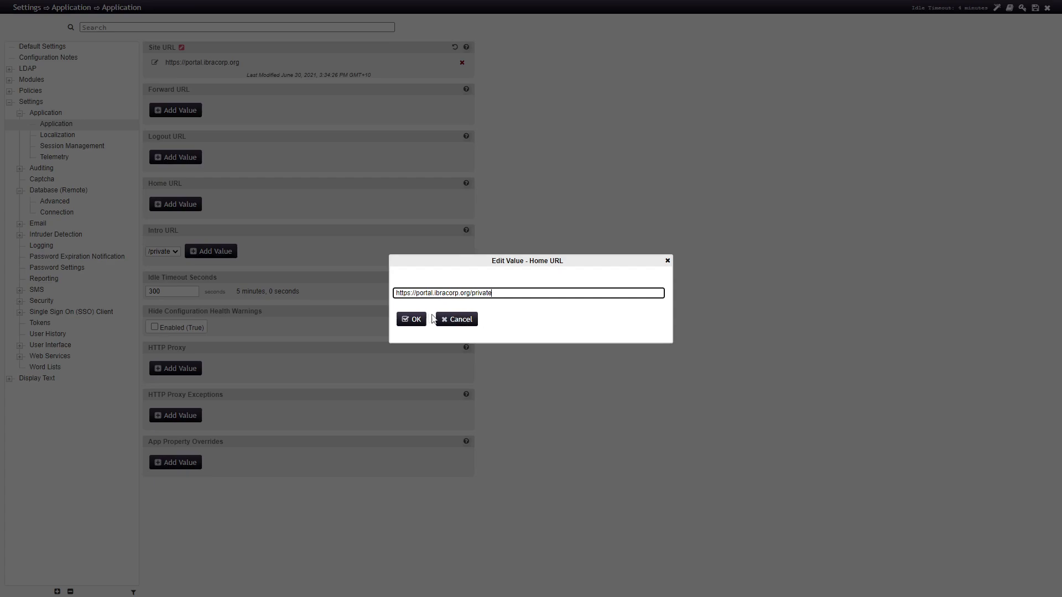
left_click(414, 324)
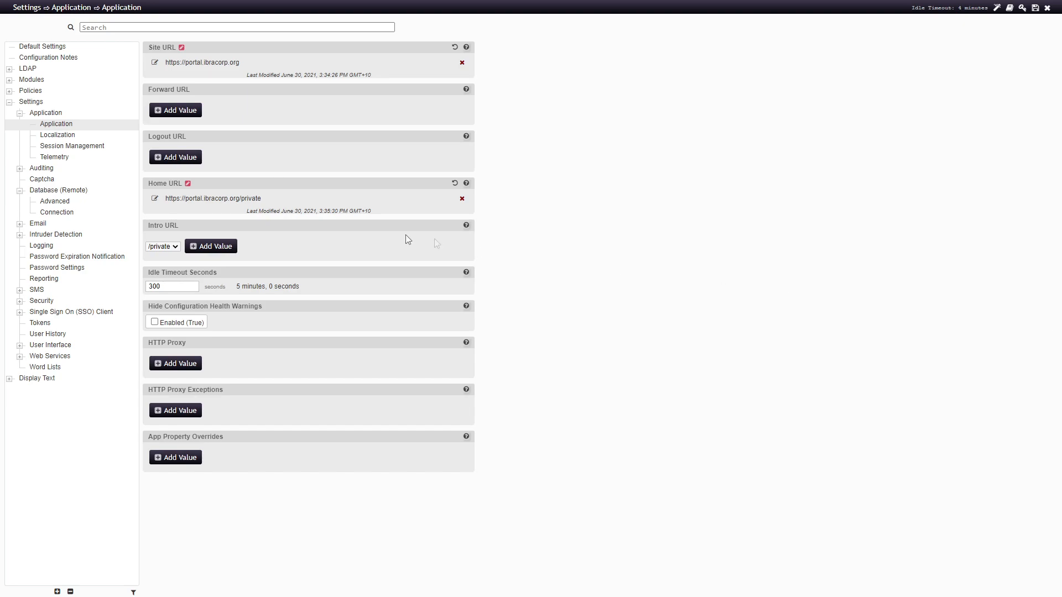
left_click(199, 202)
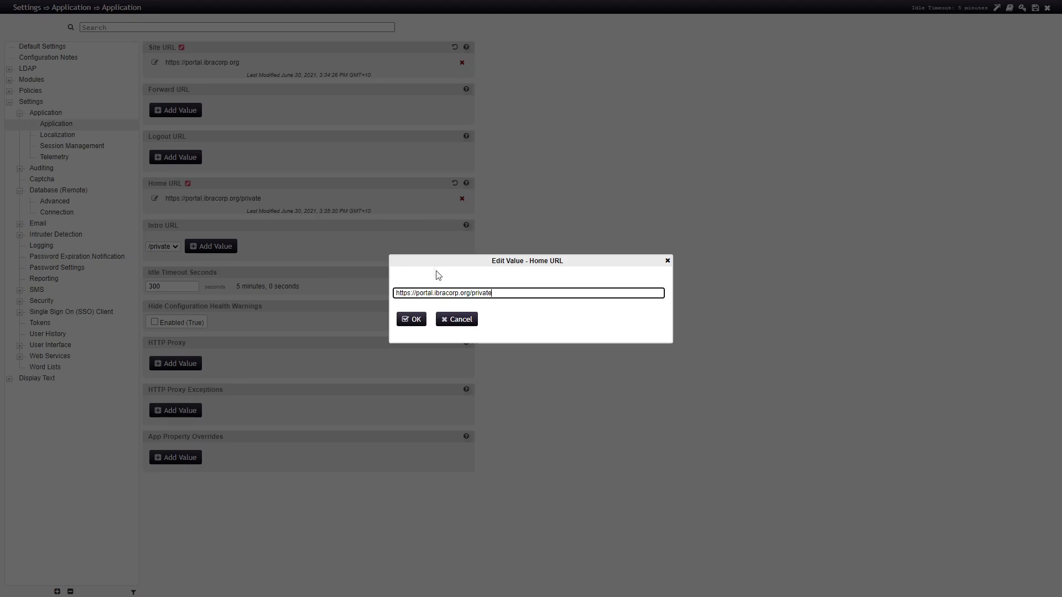
left_click_drag(498, 294, 365, 294)
key("ctrl+c")
key("Escape")
left_click(175, 163)
key("ctrl+v")
left_click(414, 320)
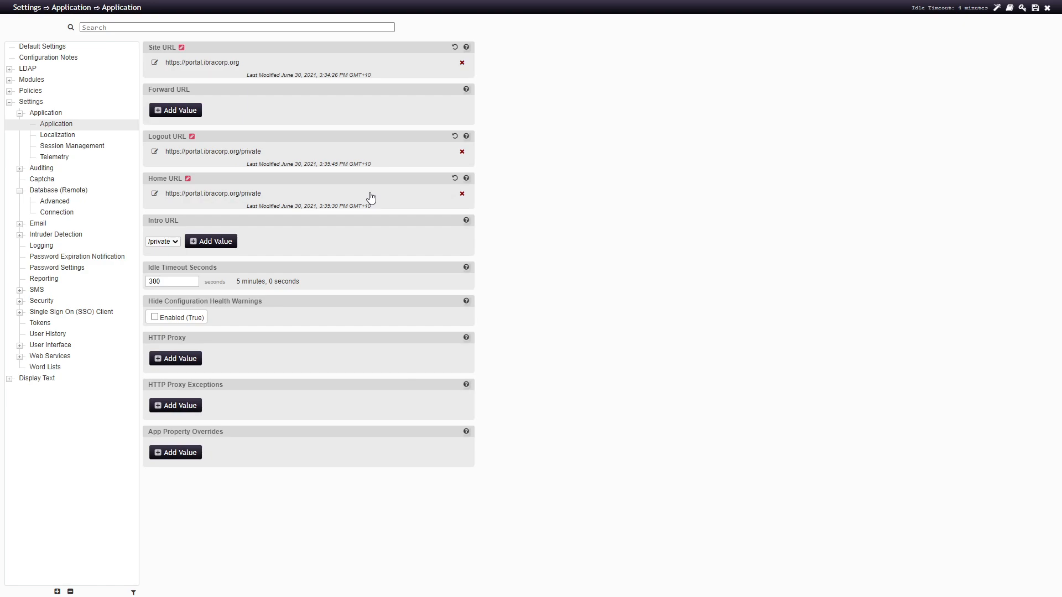
Change Idle Timeout Seconds from 300 to 600 and save the configuration
left_click_drag(191, 281, 146, 280)
type("600")
left_click(791, 298)
left_click(1035, 8)
Confirm the save, then review Configuration Manager Health: only non-secure LDAP and a weak database password are flagged
left_click(299, 397)
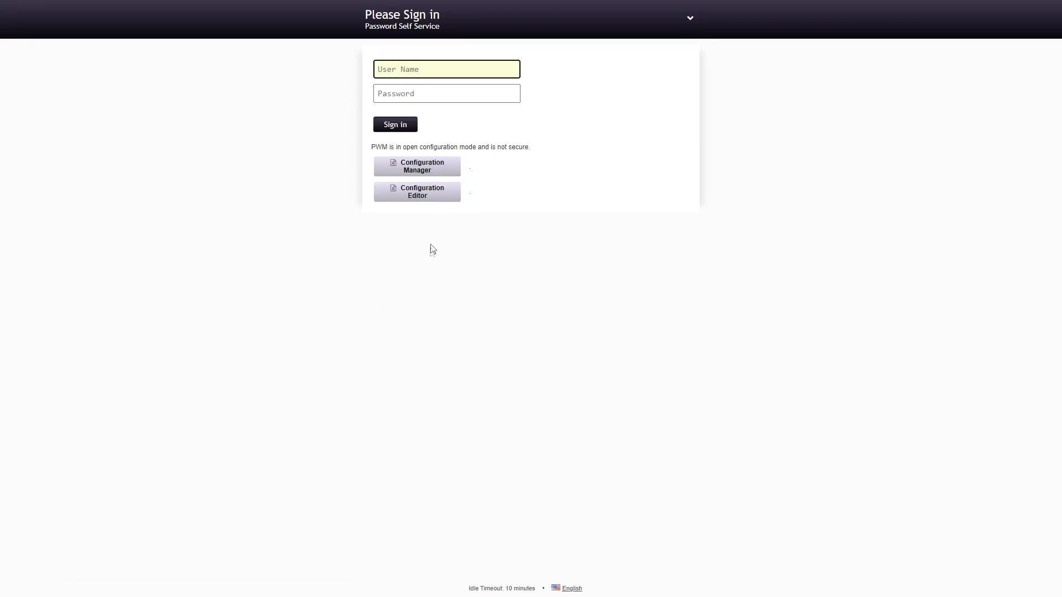
left_click(437, 172)
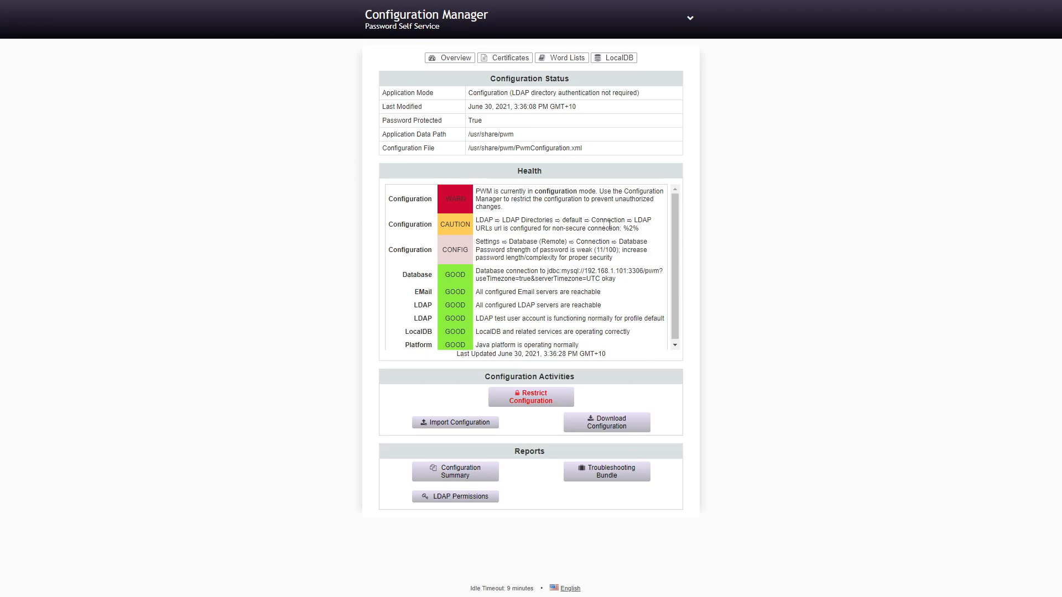
left_click_drag(640, 229, 480, 221)
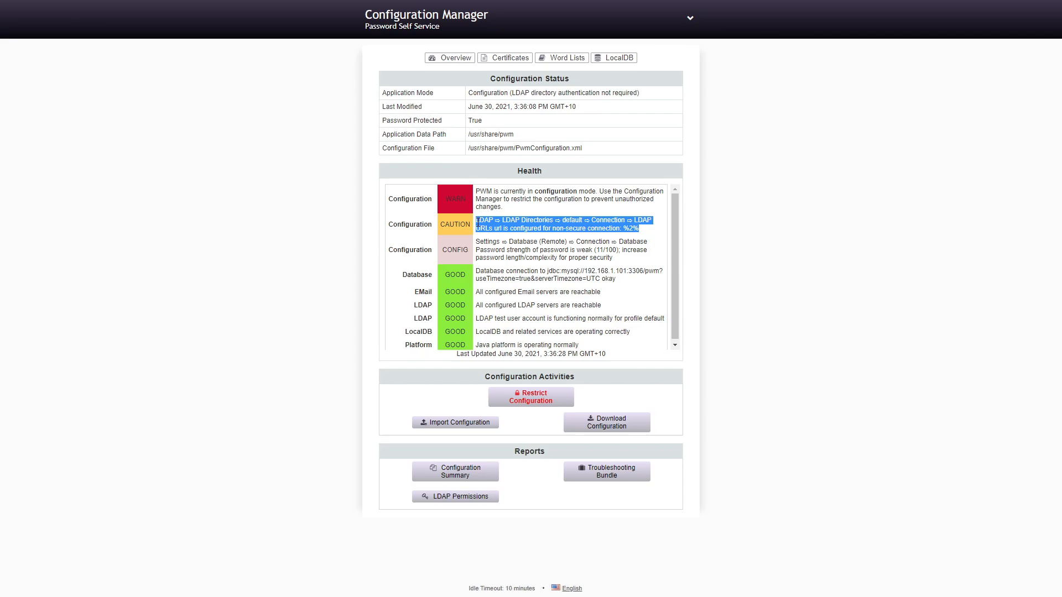
left_click(538, 225)
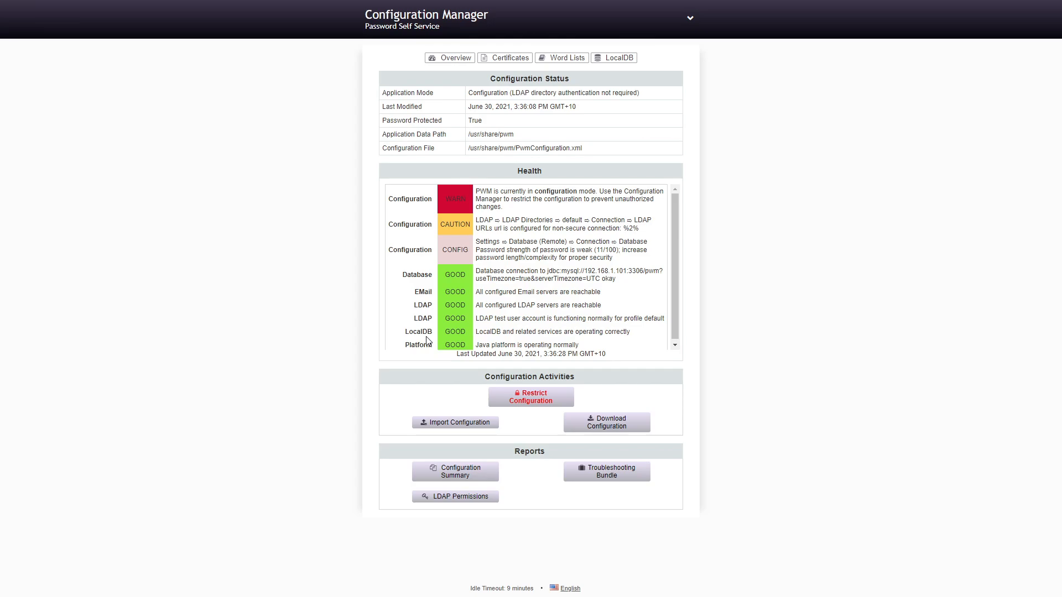
scroll(426, 340, "down", 1)
left_click_drag(449, 272, 491, 340)
left_click(491, 340)
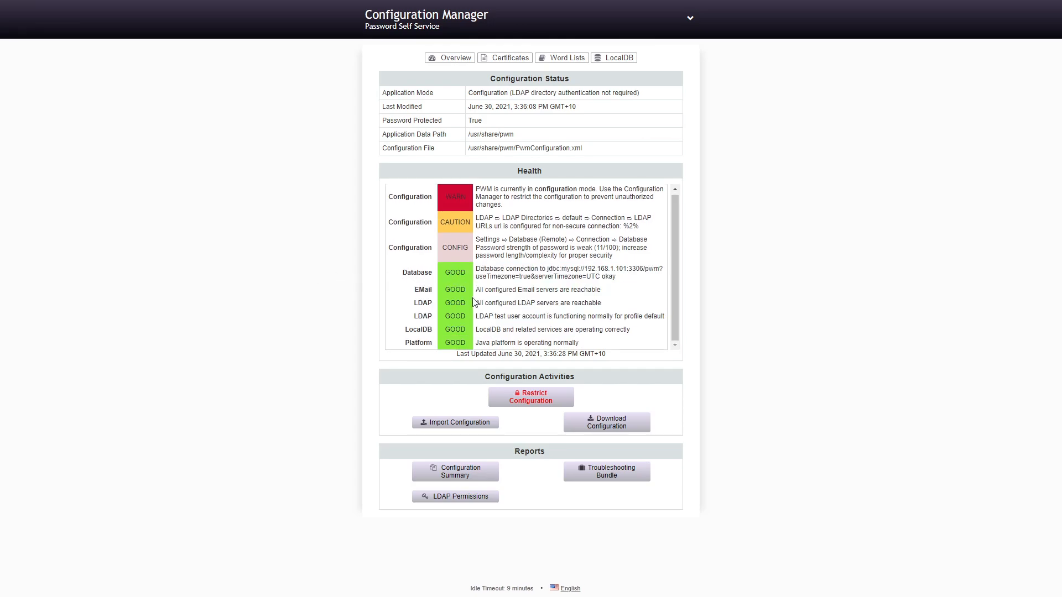
key("F11")
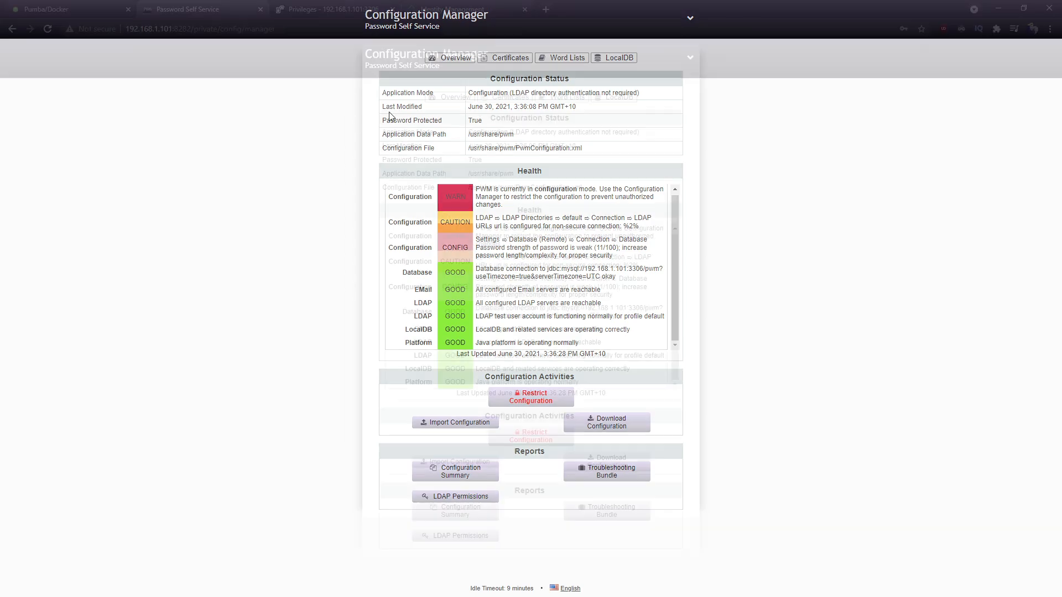
left_click(369, 12)
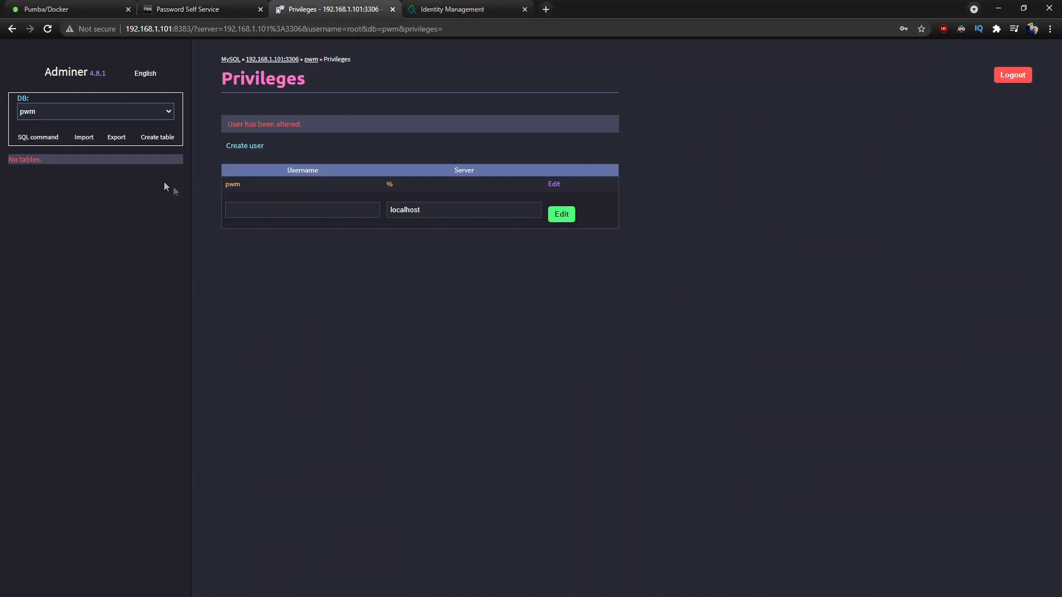
left_click(311, 59)
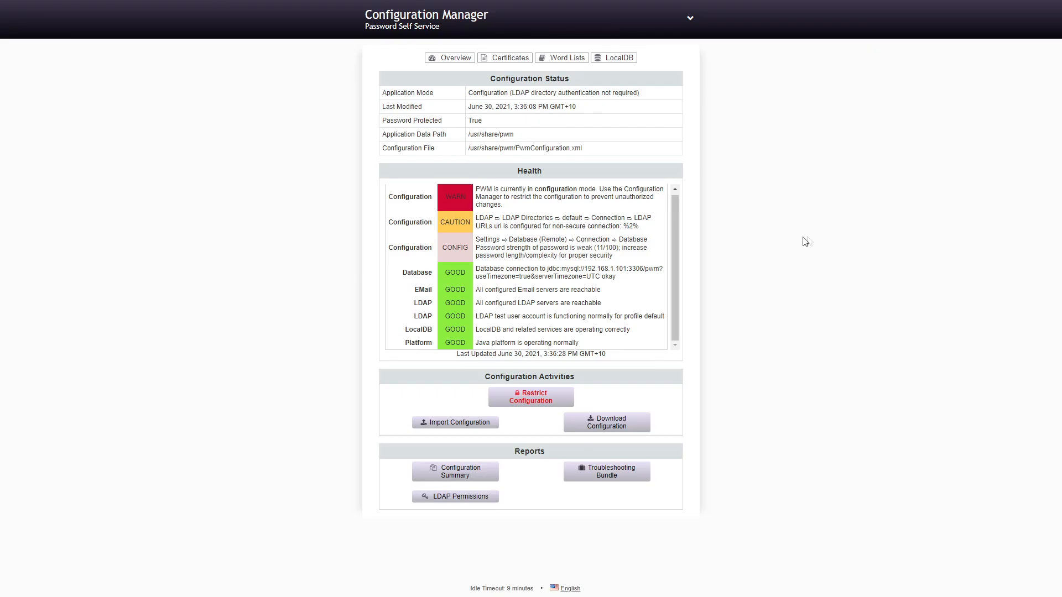
Try restricting the configuration, then sign in as admin after the authentication-required error
left_click(510, 402)
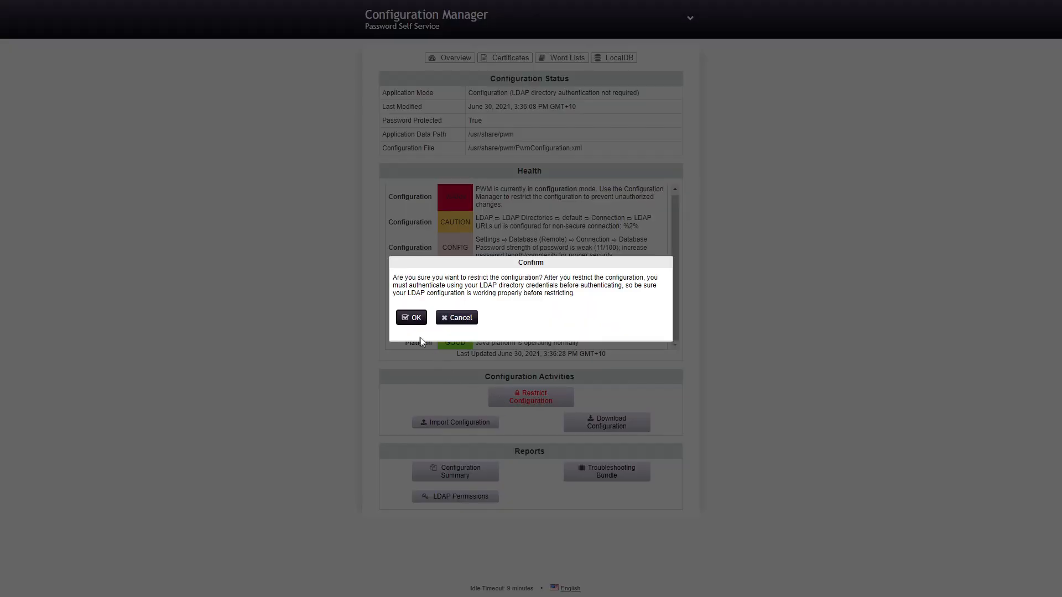
left_click(415, 319)
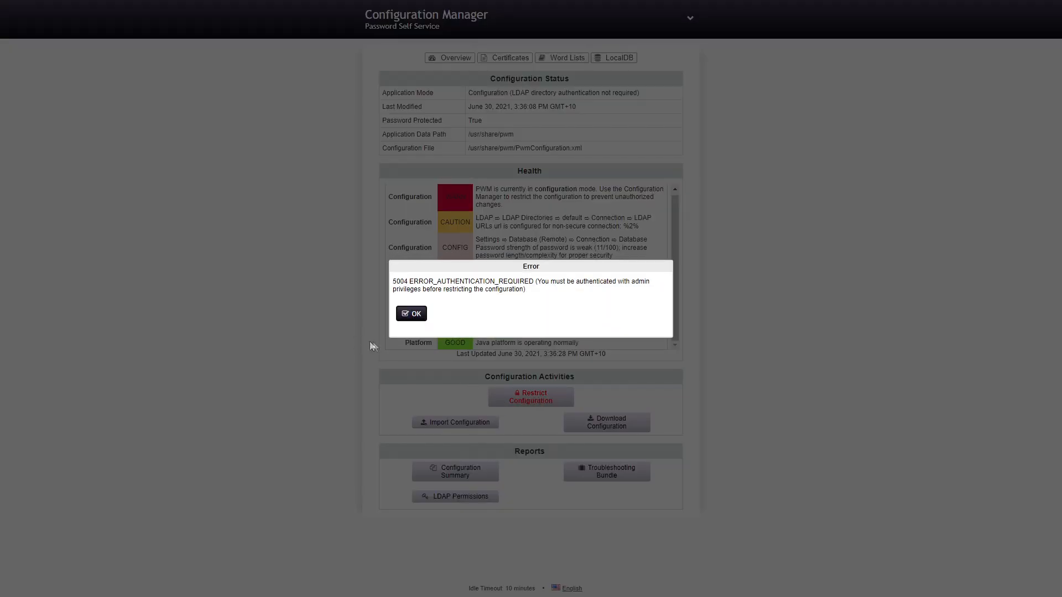
left_click(416, 316)
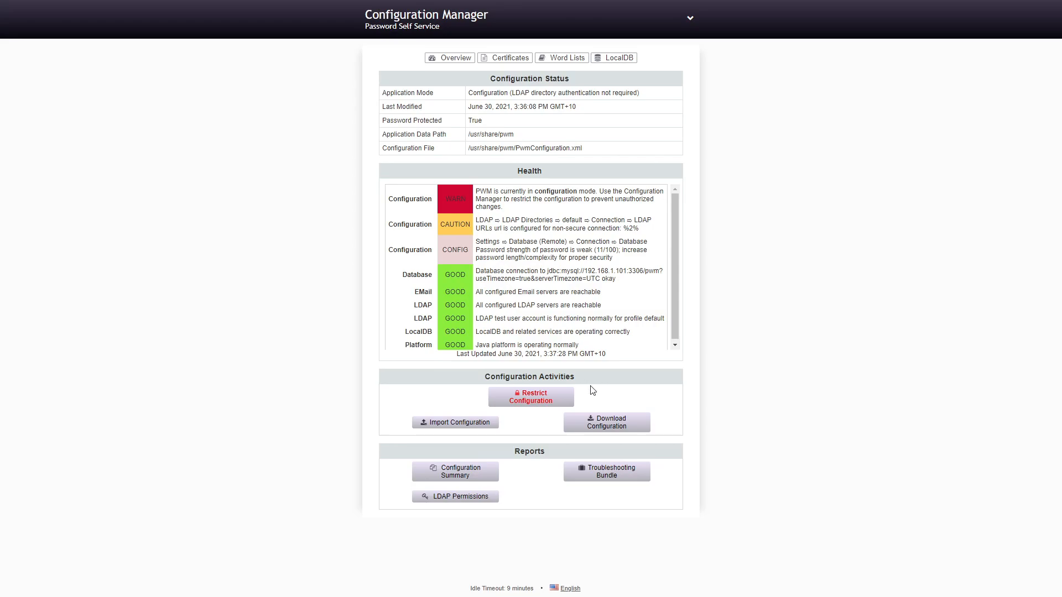
left_click(689, 19)
left_click(654, 60)
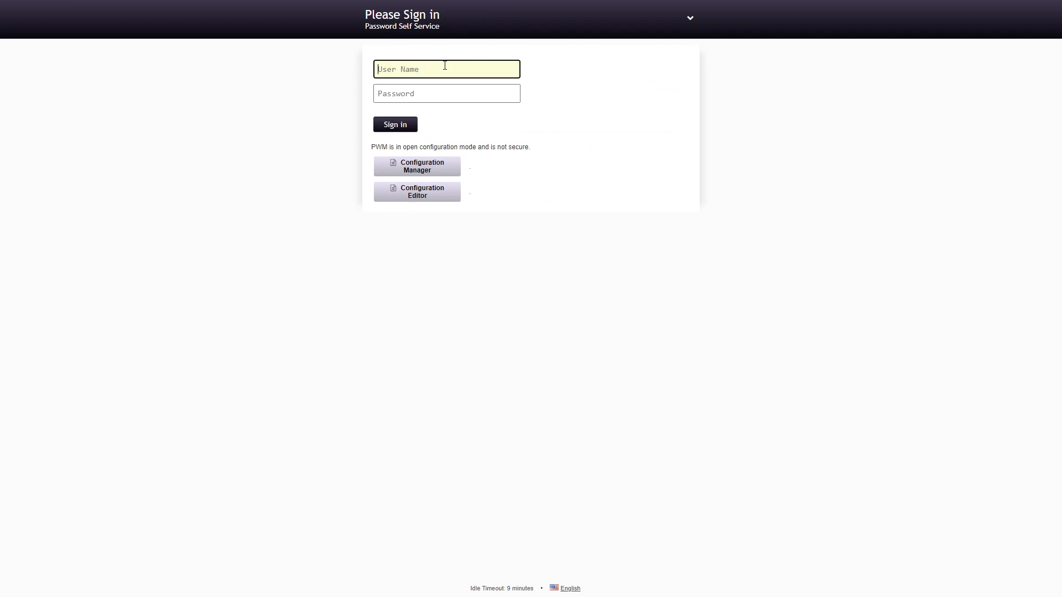
type("admin")
key("Tab")
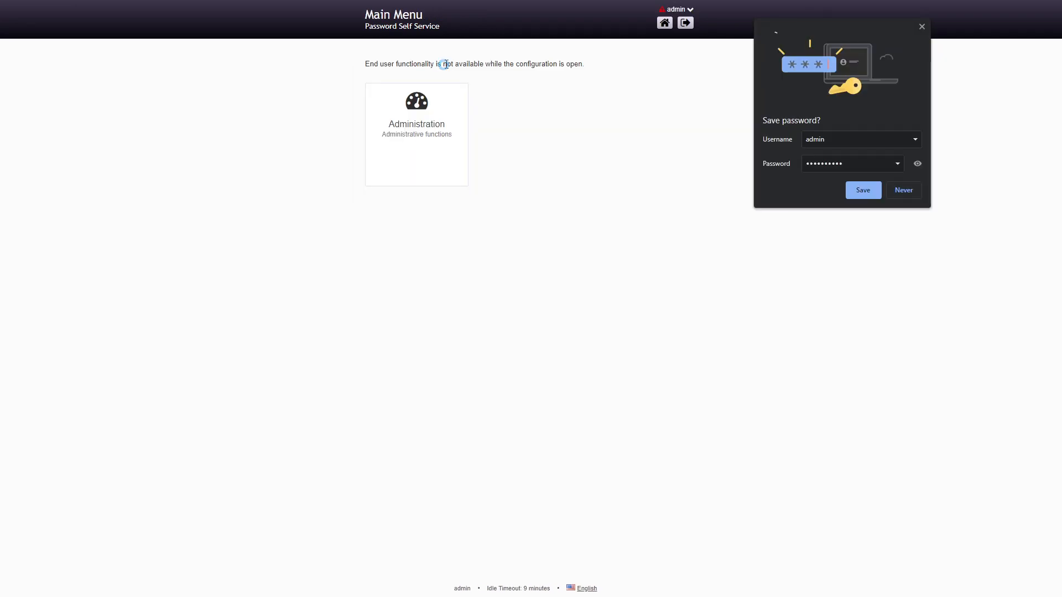
left_click(922, 26)
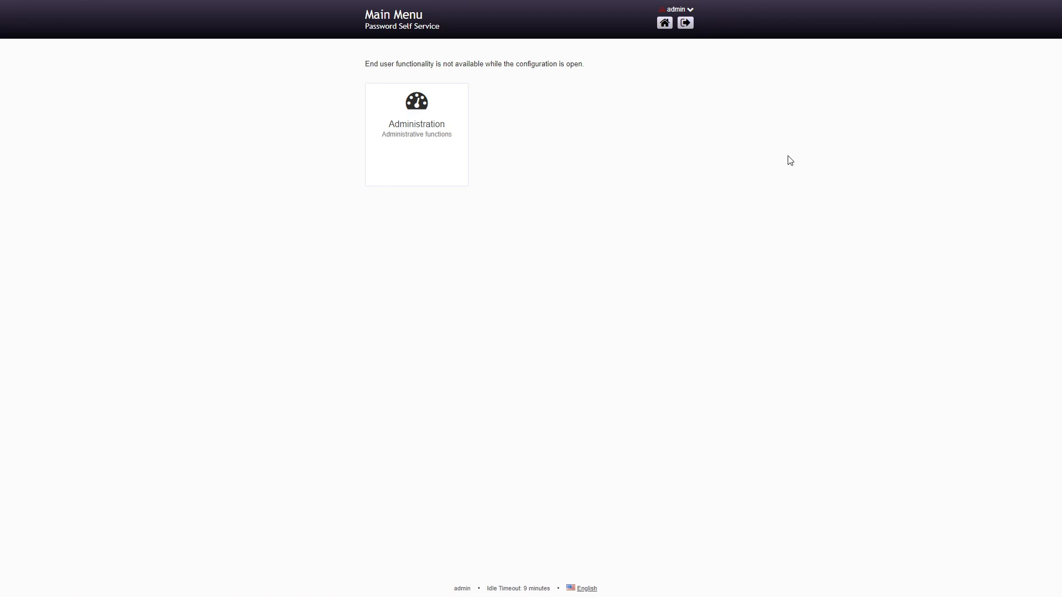
As admin, restrict the configuration from the Configuration Manager
left_click(664, 17)
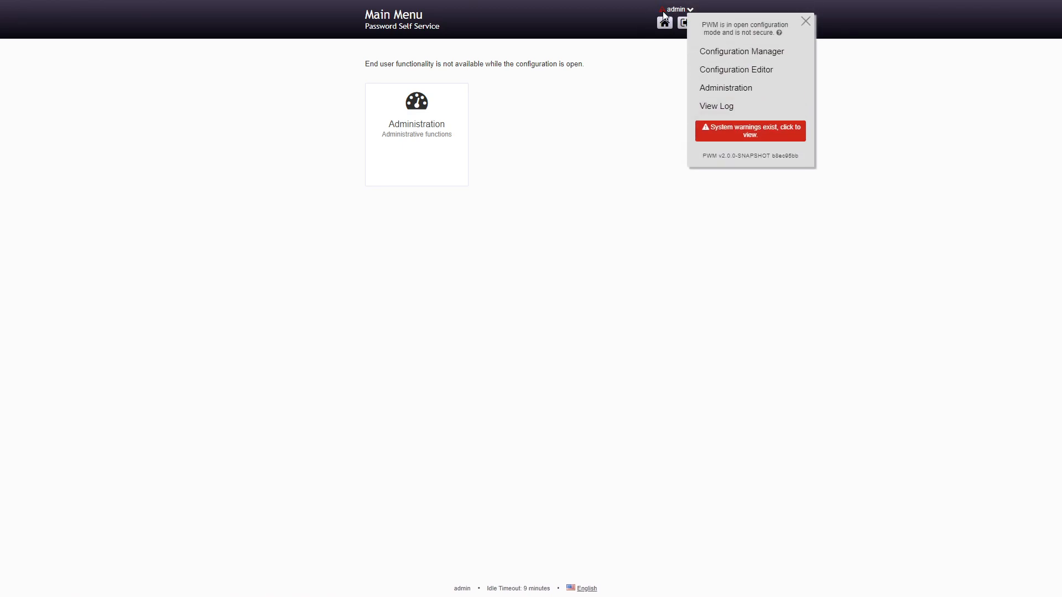
left_click(742, 52)
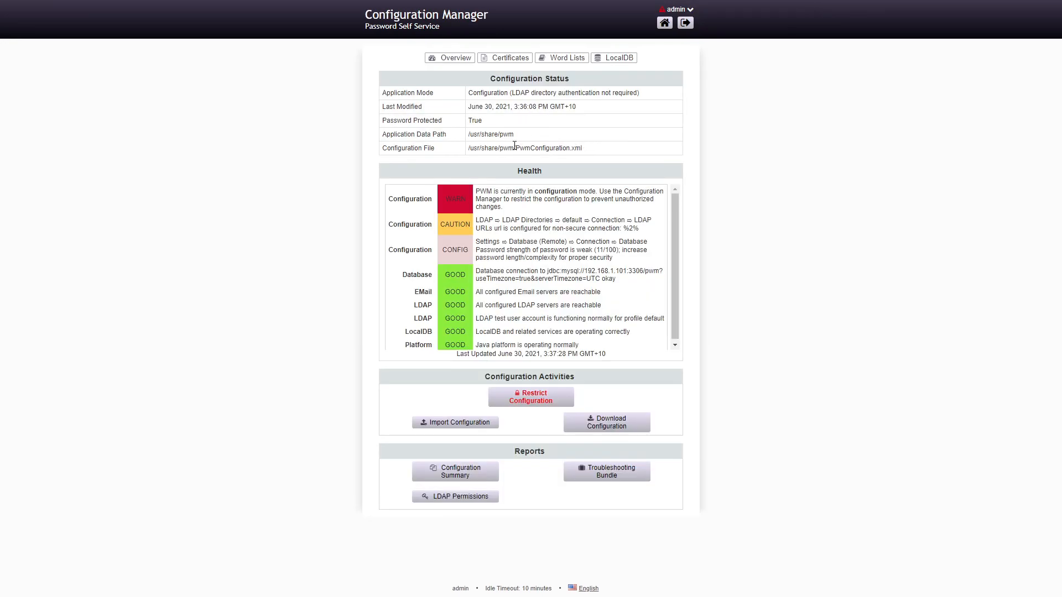
left_click(545, 401)
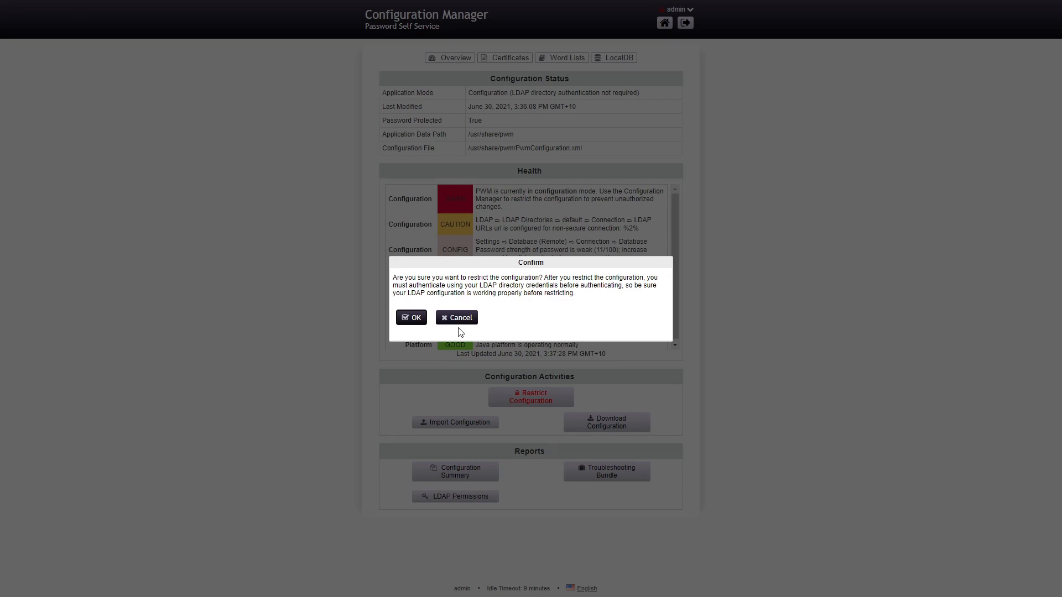
left_click(410, 319)
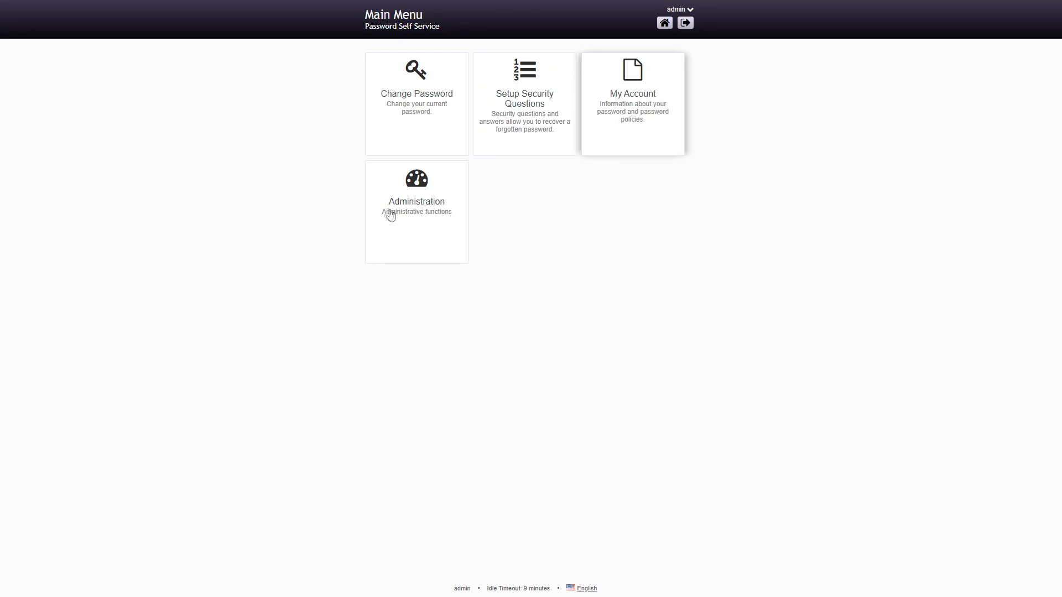
Open the Administration dashboard and view its Health, About, Services, LocalDB, Java and Nodes tabs
left_click(434, 203)
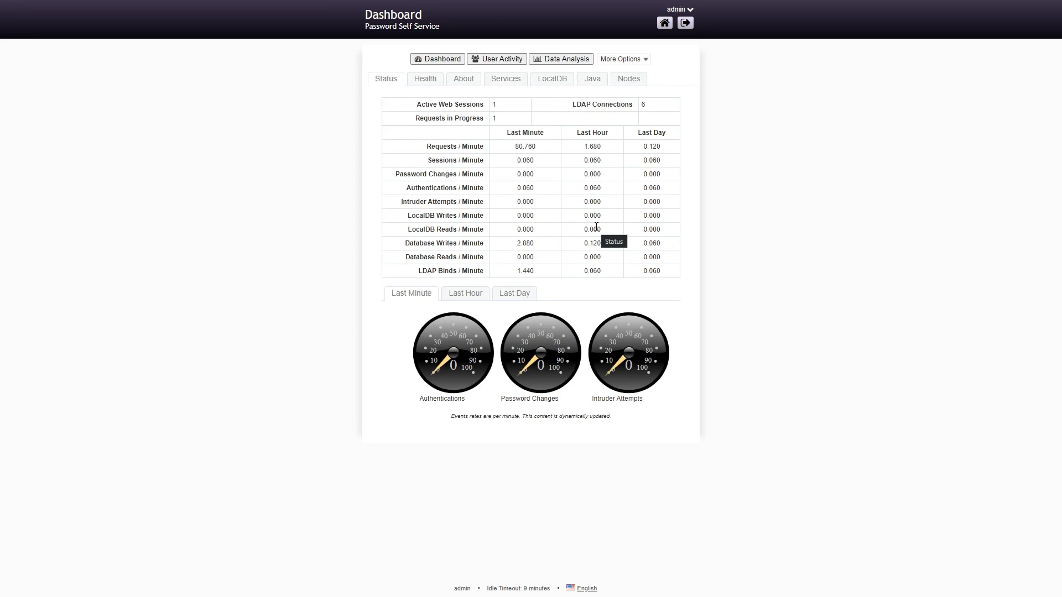
left_click(431, 81)
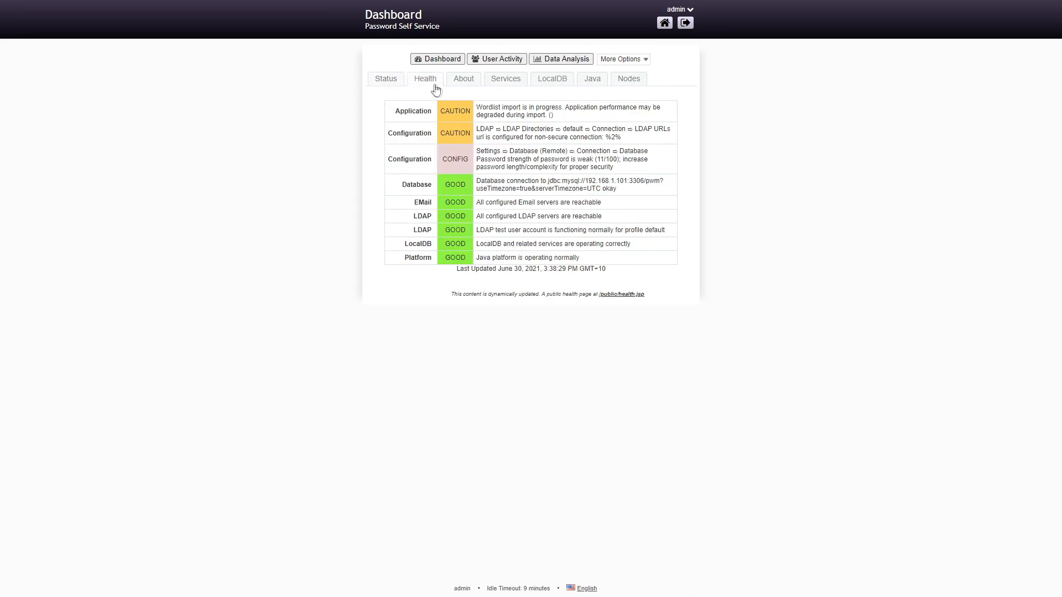
left_click(466, 81)
left_click(505, 82)
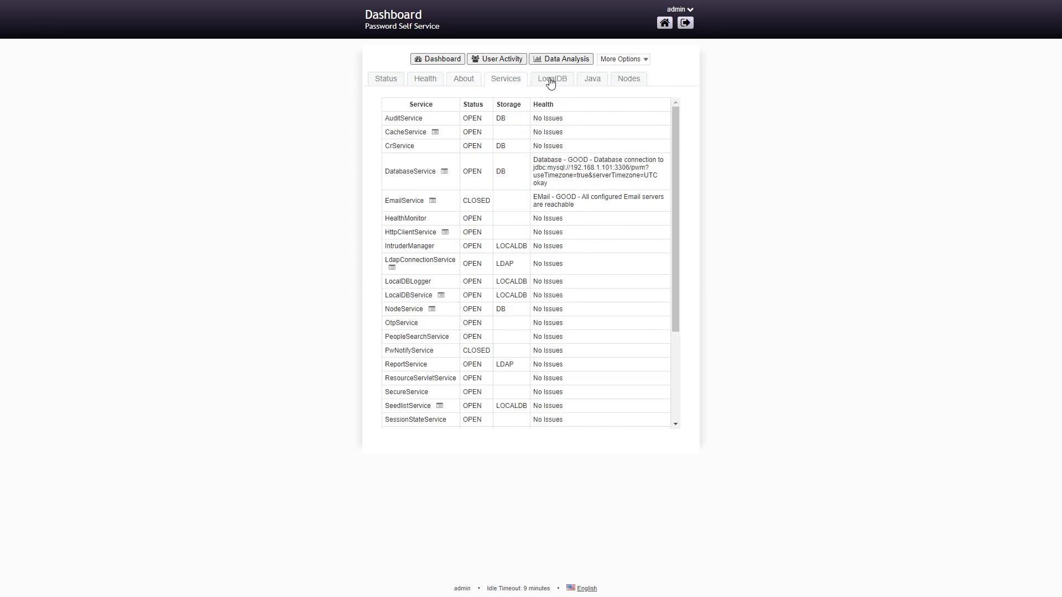
left_click(550, 82)
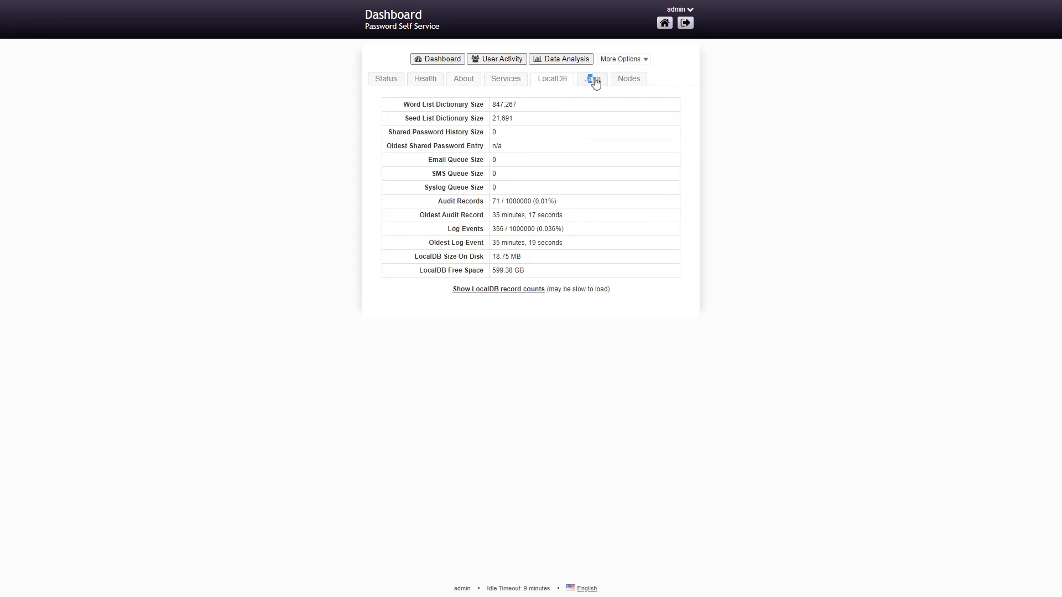
left_click(592, 80)
left_click(634, 79)
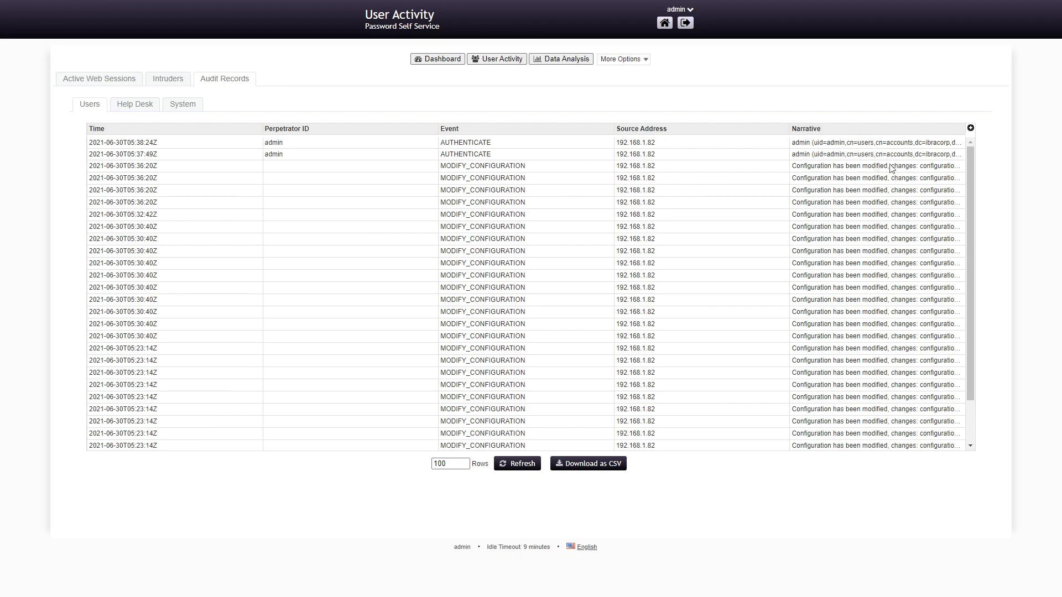
Scroll down and back up through the user audit records table
scroll(838, 206, "down", 2)
scroll(619, 183, "up", 2)
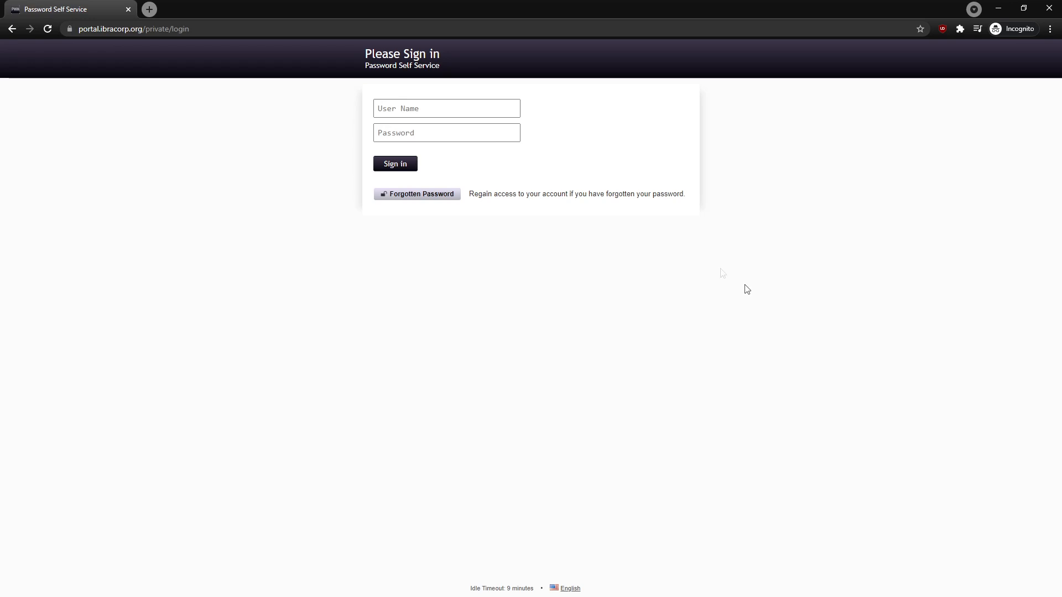
key("F11")
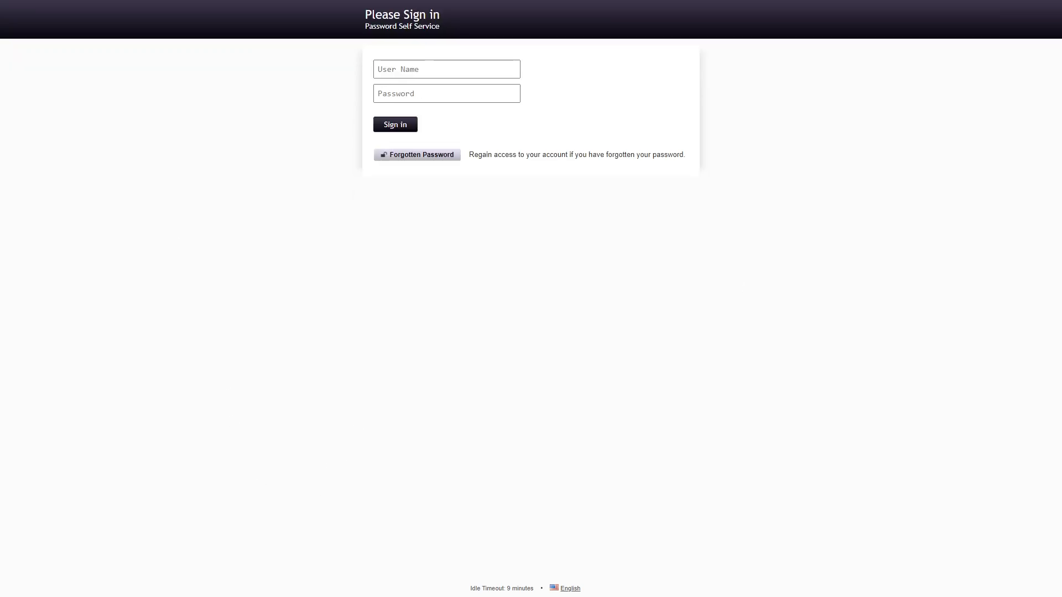